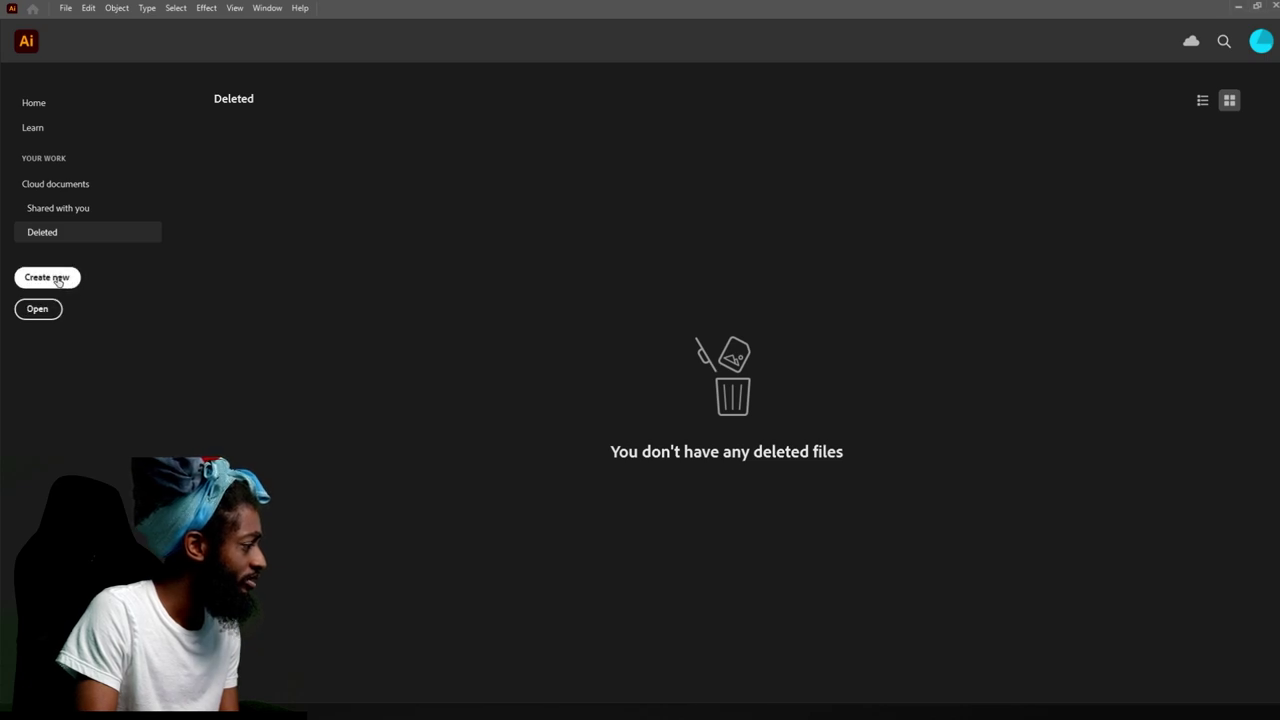
Create a new blank 18 × 18 in document, Untitled-1.
click(52, 278)
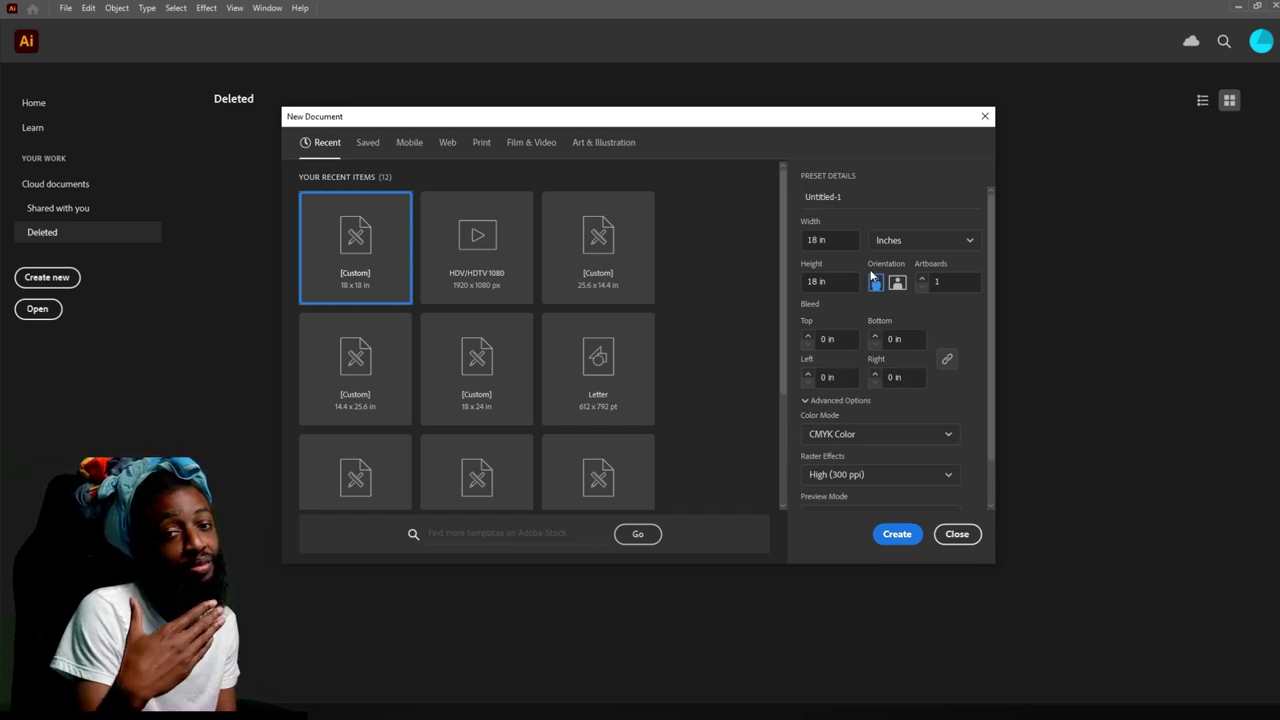
click(900, 537)
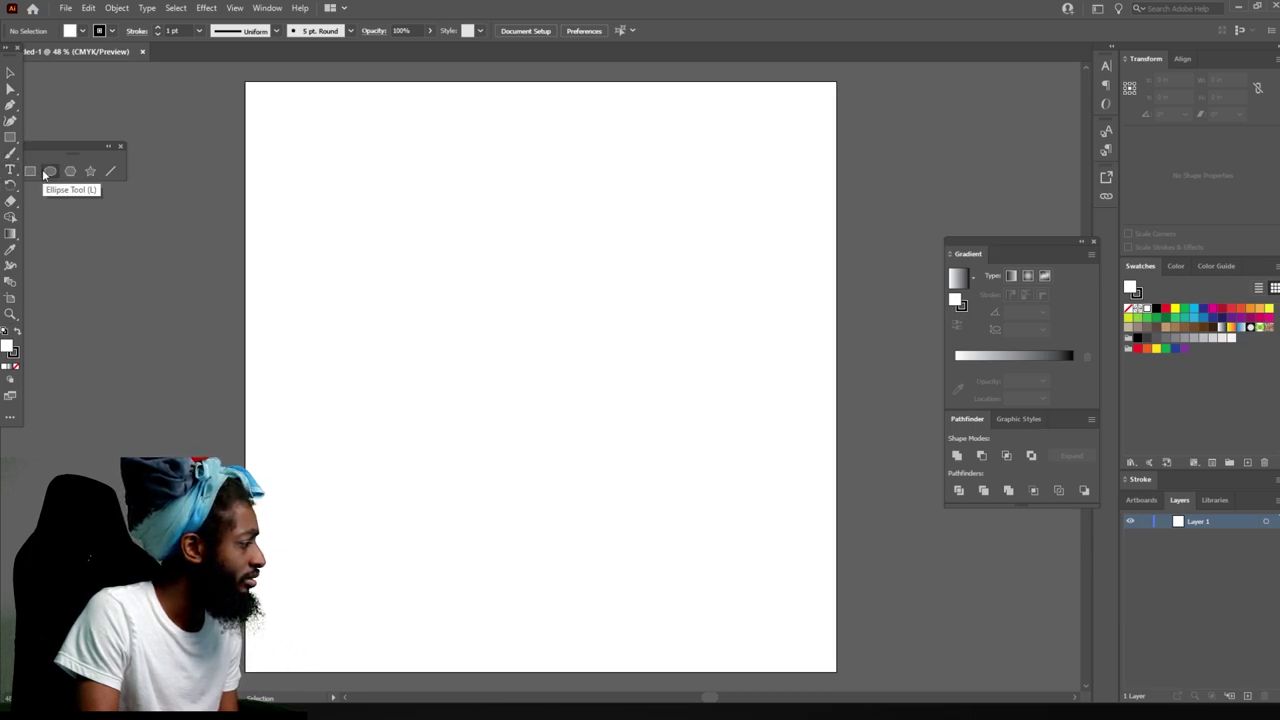
Draw and undo a test hexagon, then set a black fill with no stroke.
click(44, 175)
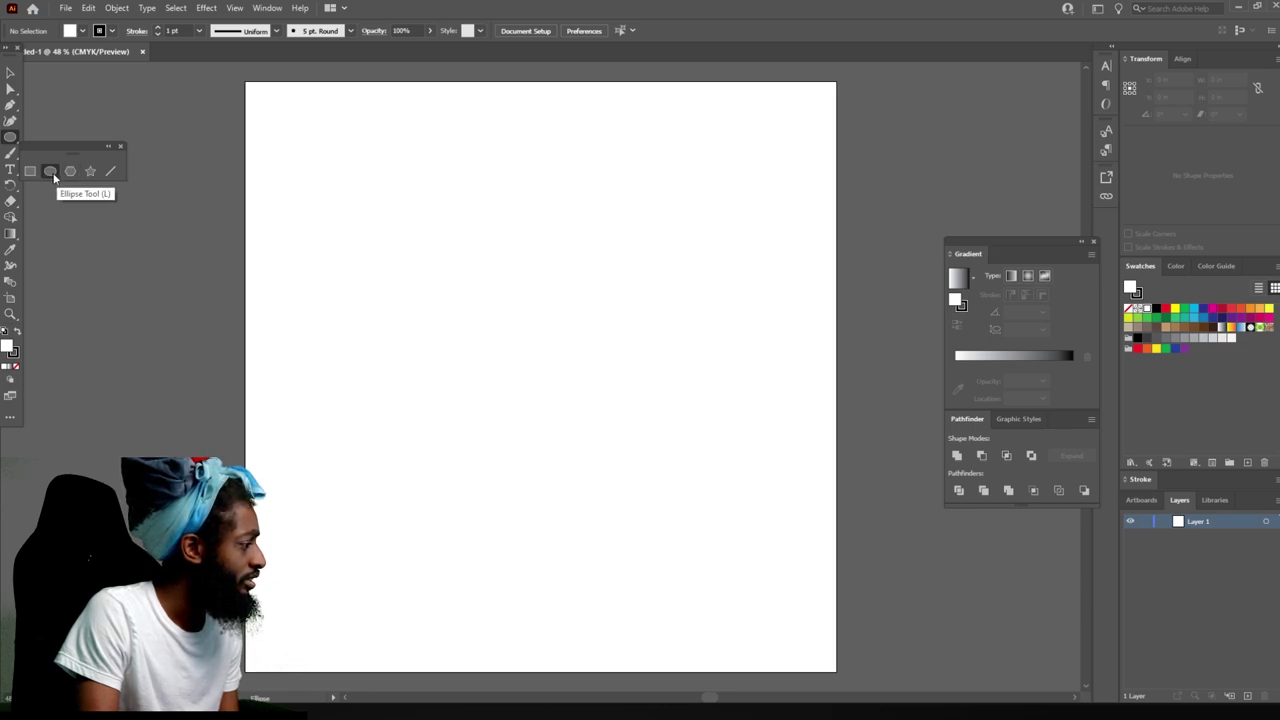
drag(297, 277, 420, 280)
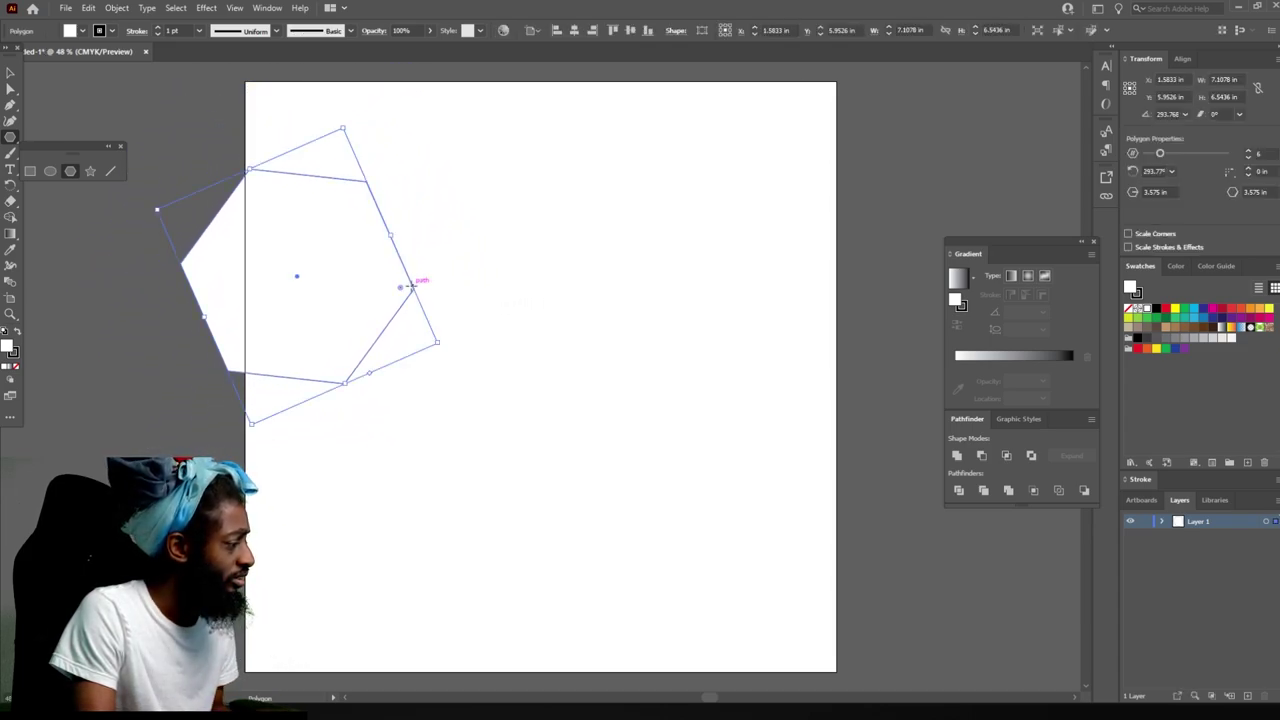
key(ctrl+z)
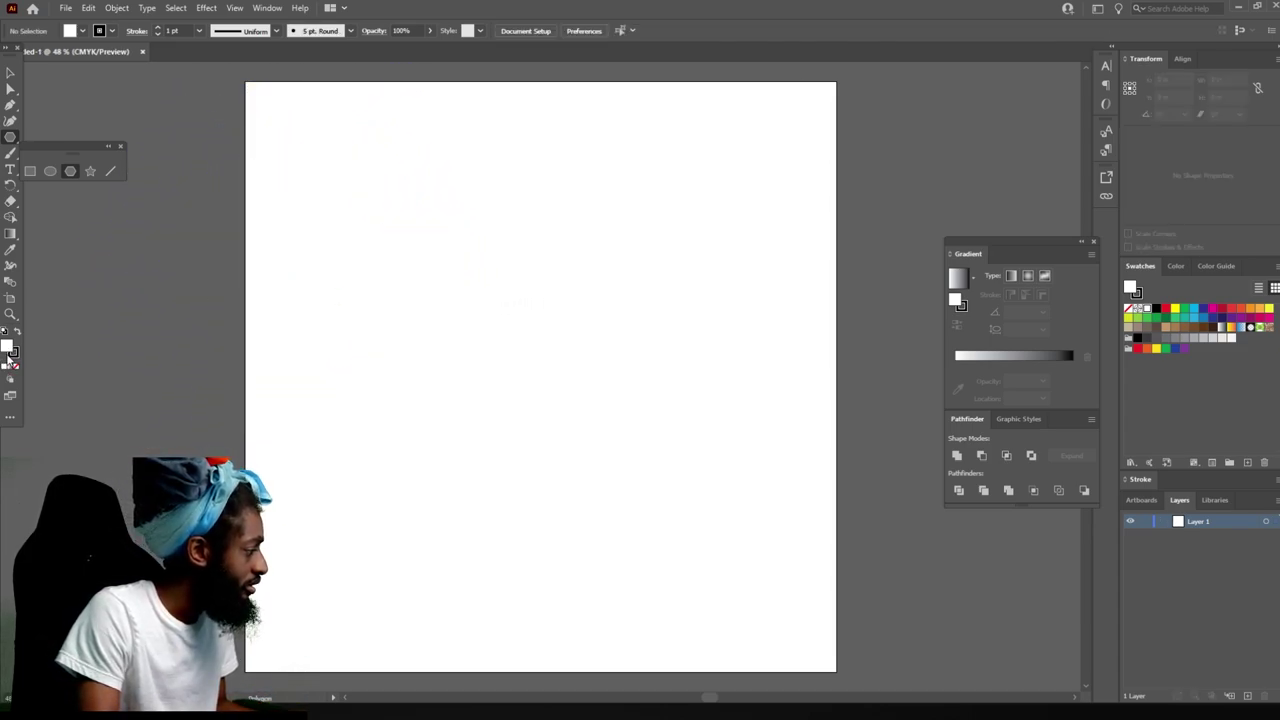
click(16, 367)
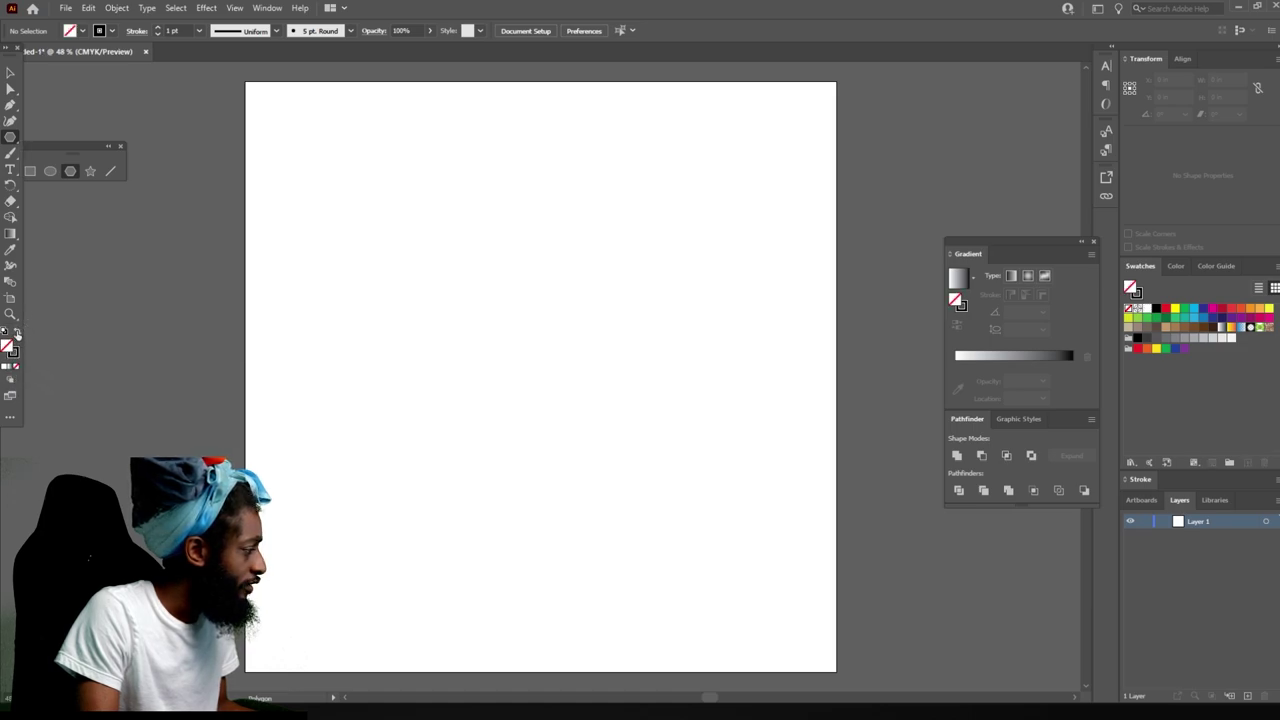
click(16, 333)
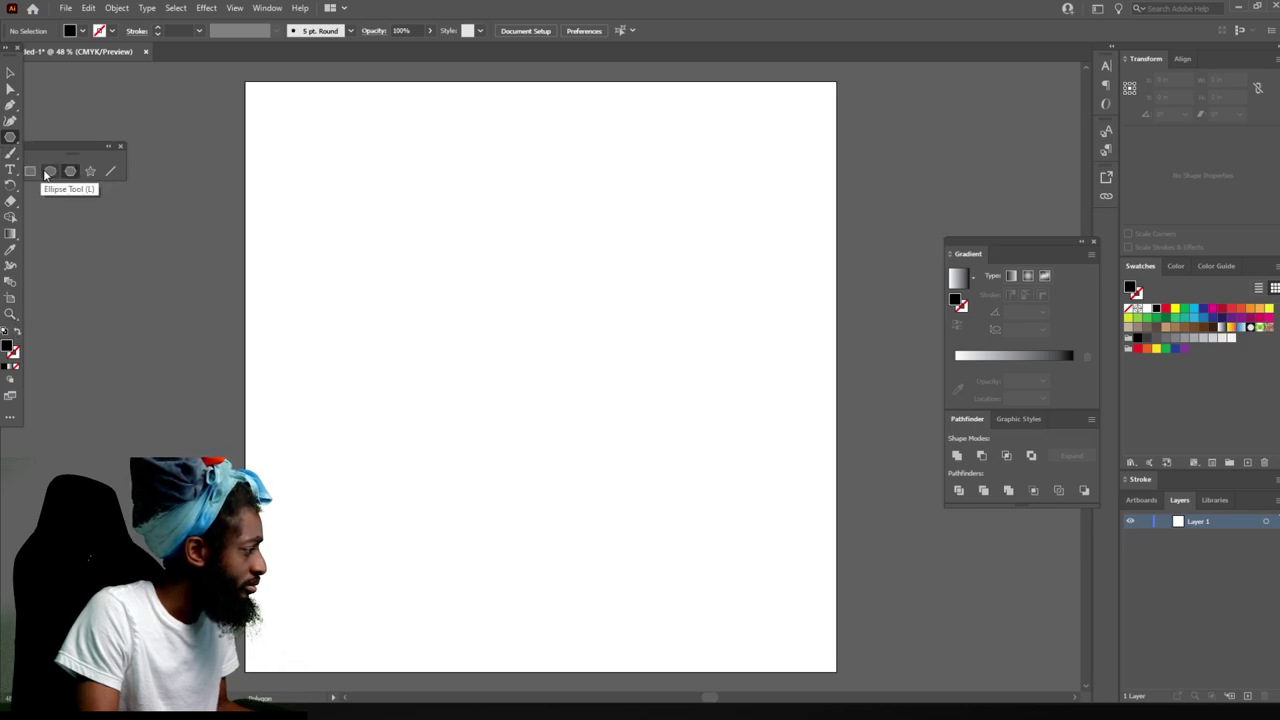
click(45, 175)
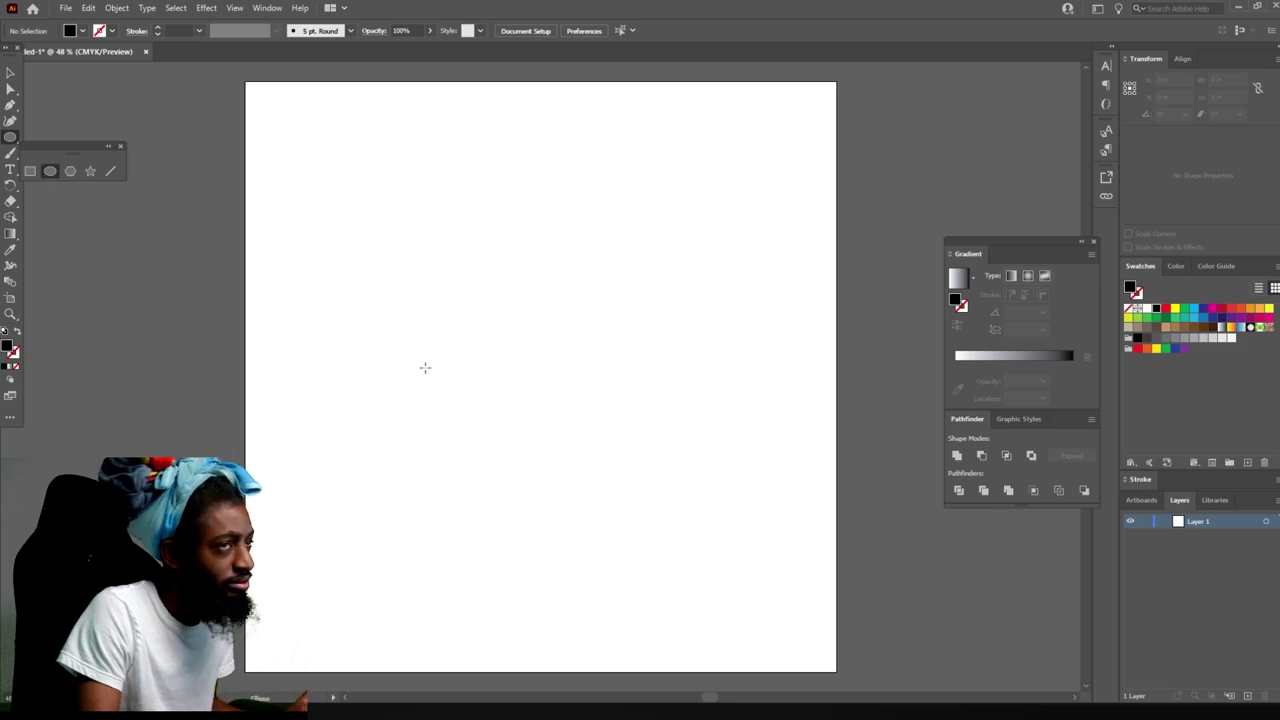
Draw a 16.8301 × 0.1634 in black ellipse across the artboard's middle.
drag(414, 404, 966, 398)
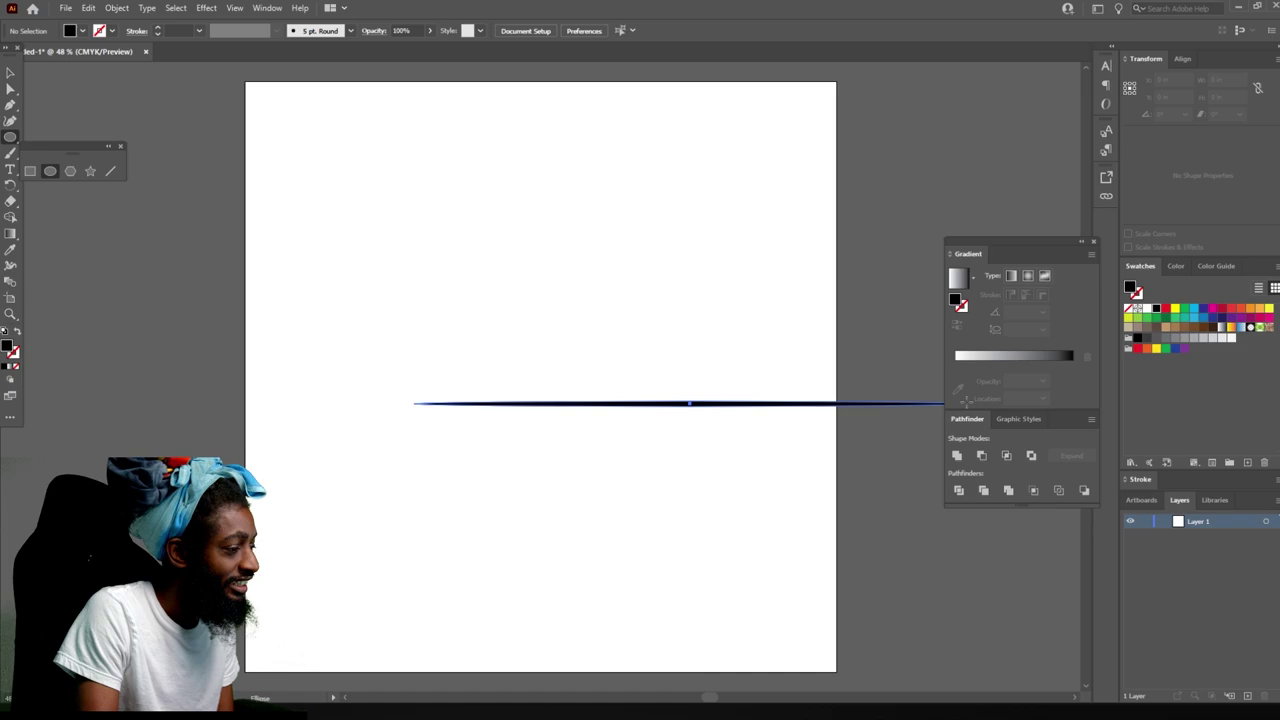
drag(950, 401, 951, 400)
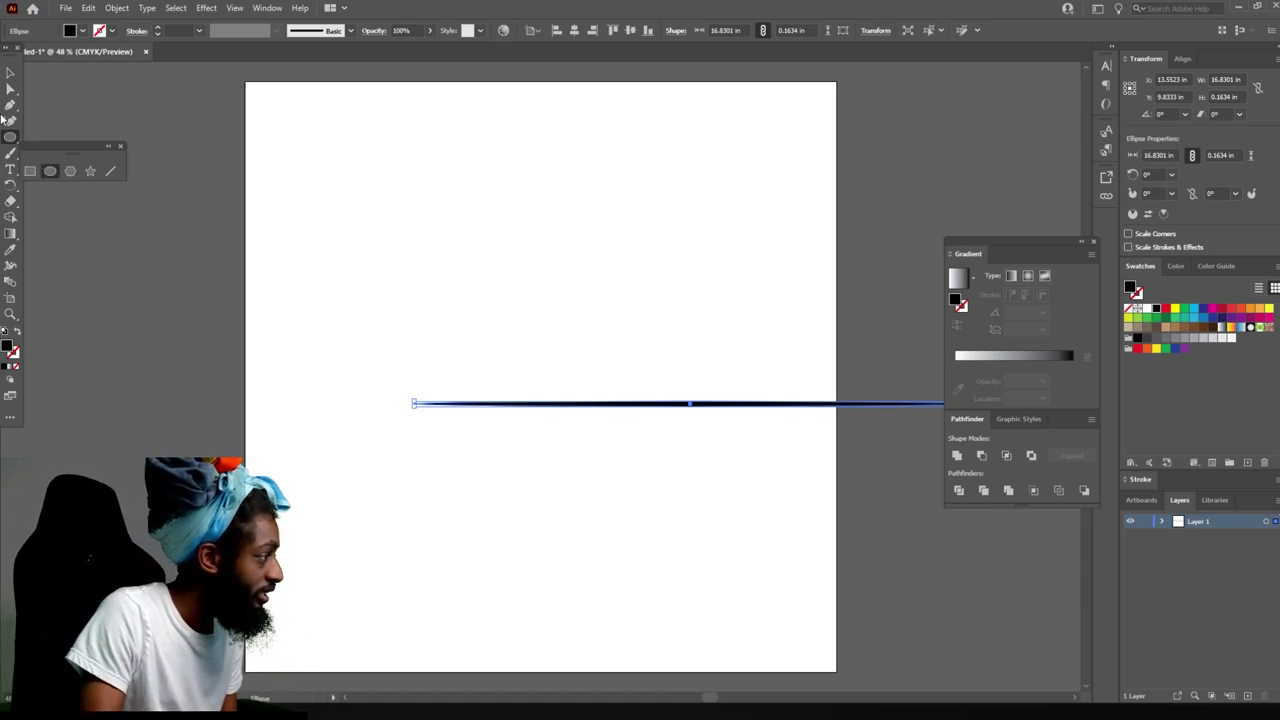
click(10, 73)
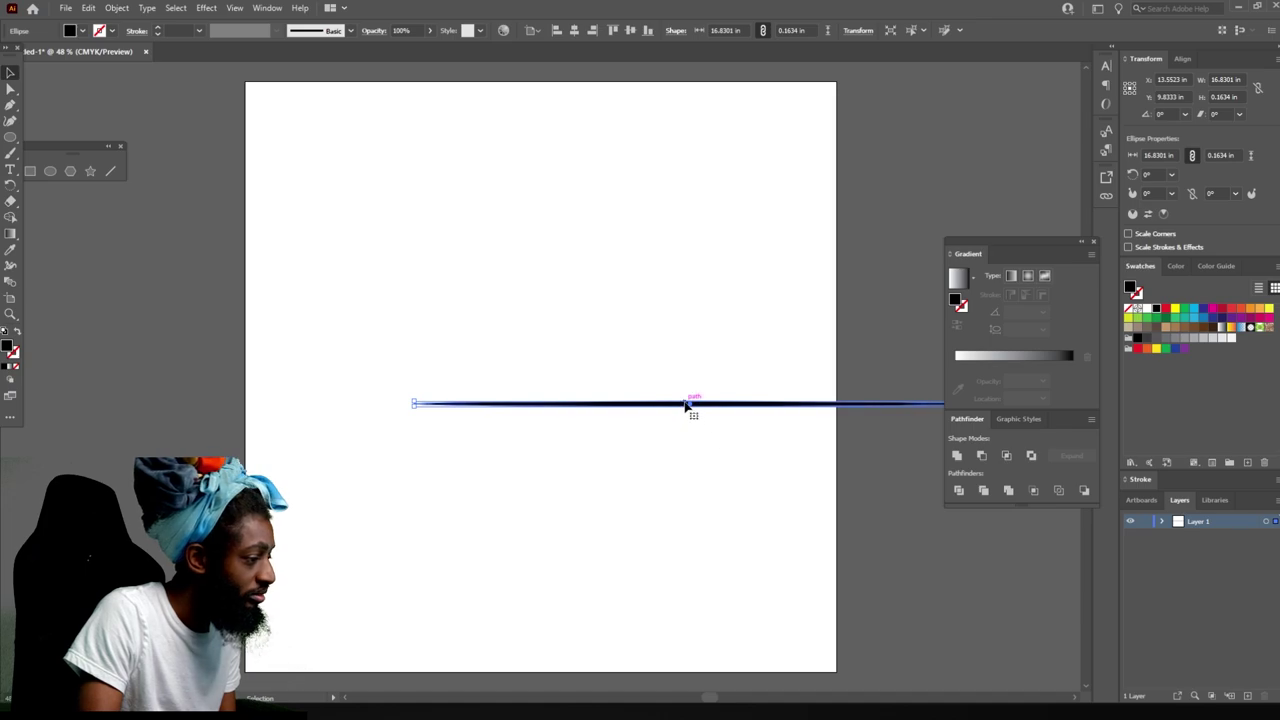
Centre the thin ellipse on the artboard and start a new Art Brush from it.
drag(686, 404, 538, 398)
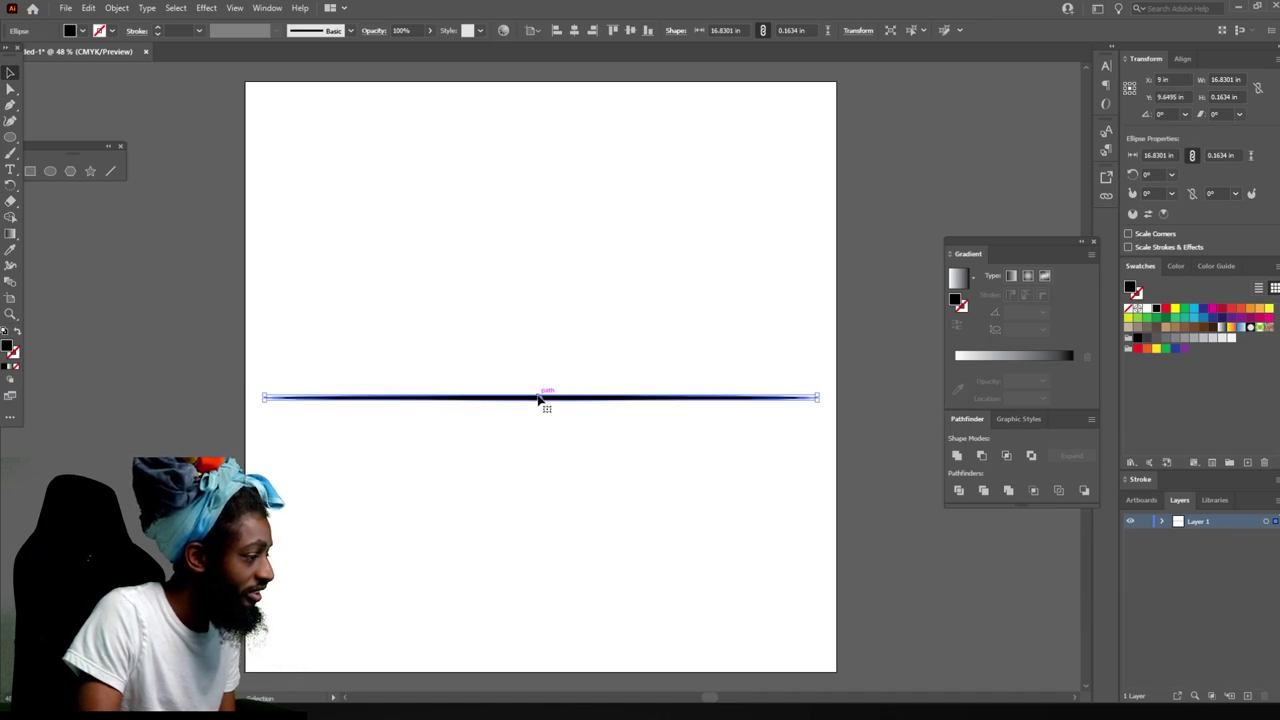
click(351, 31)
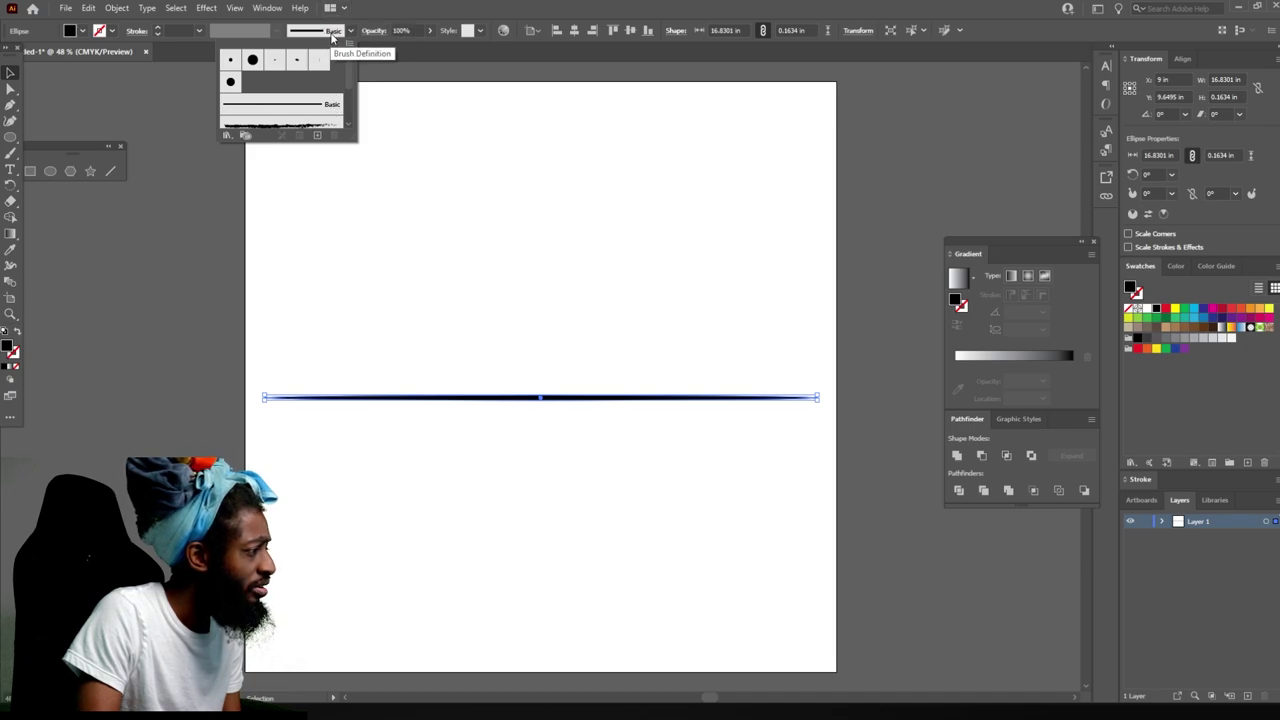
click(318, 137)
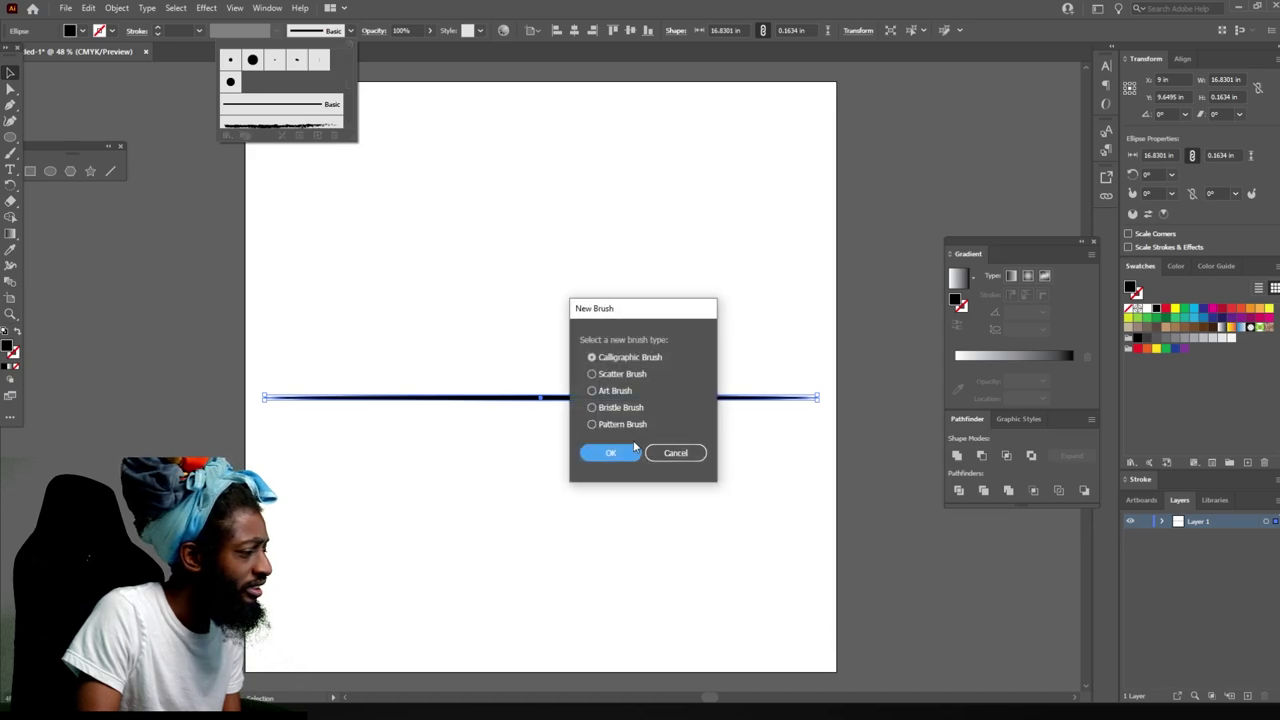
click(592, 391)
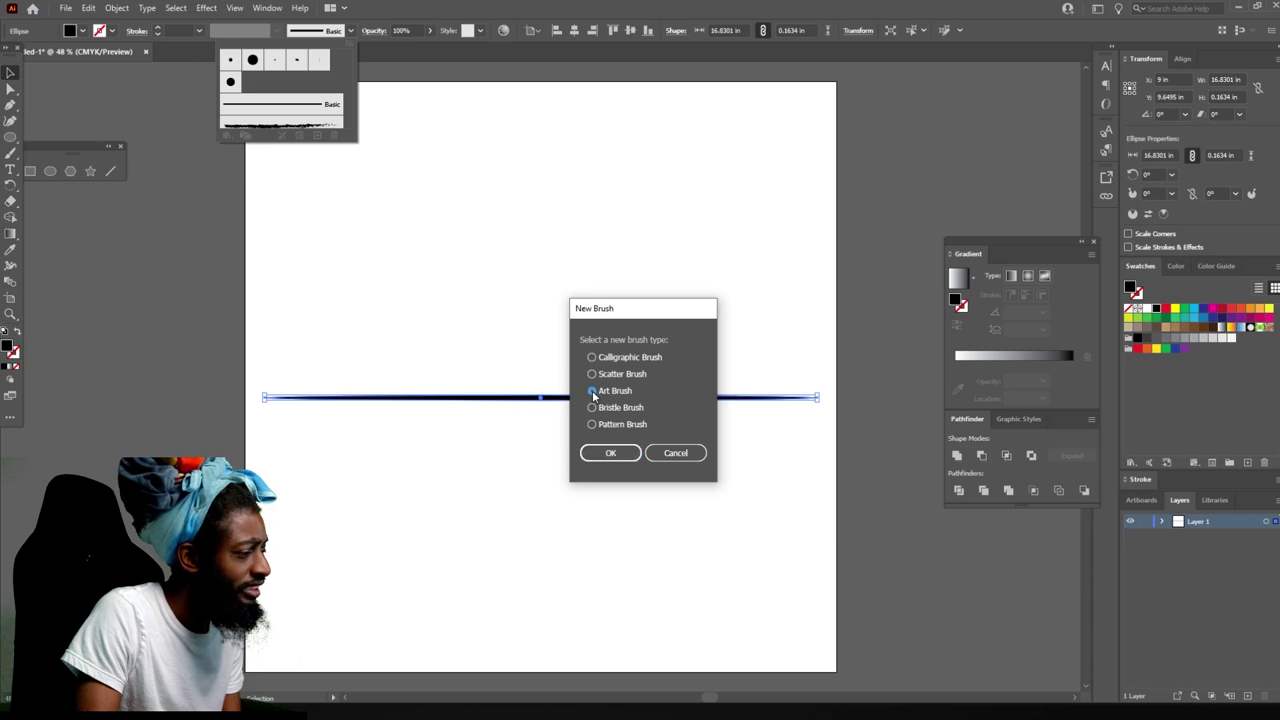
click(603, 453)
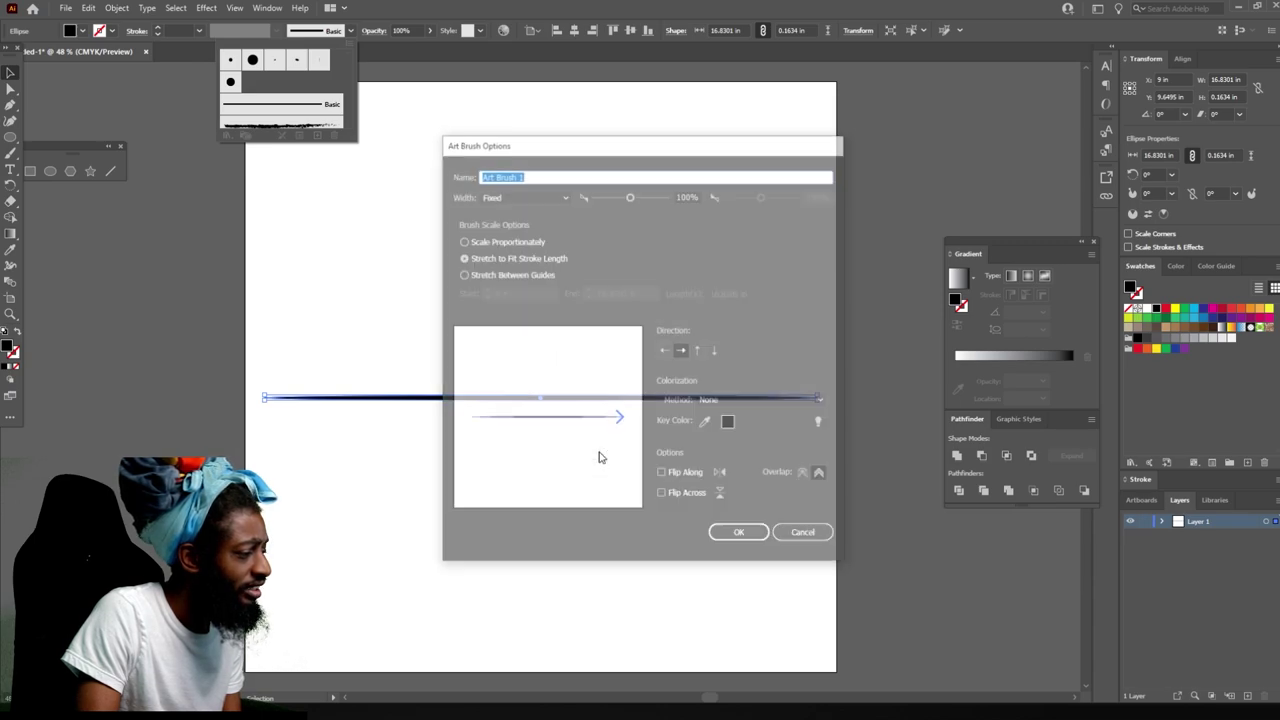
Save Art Brush 1 with default options and paint five tapered test strokes with it.
click(742, 537)
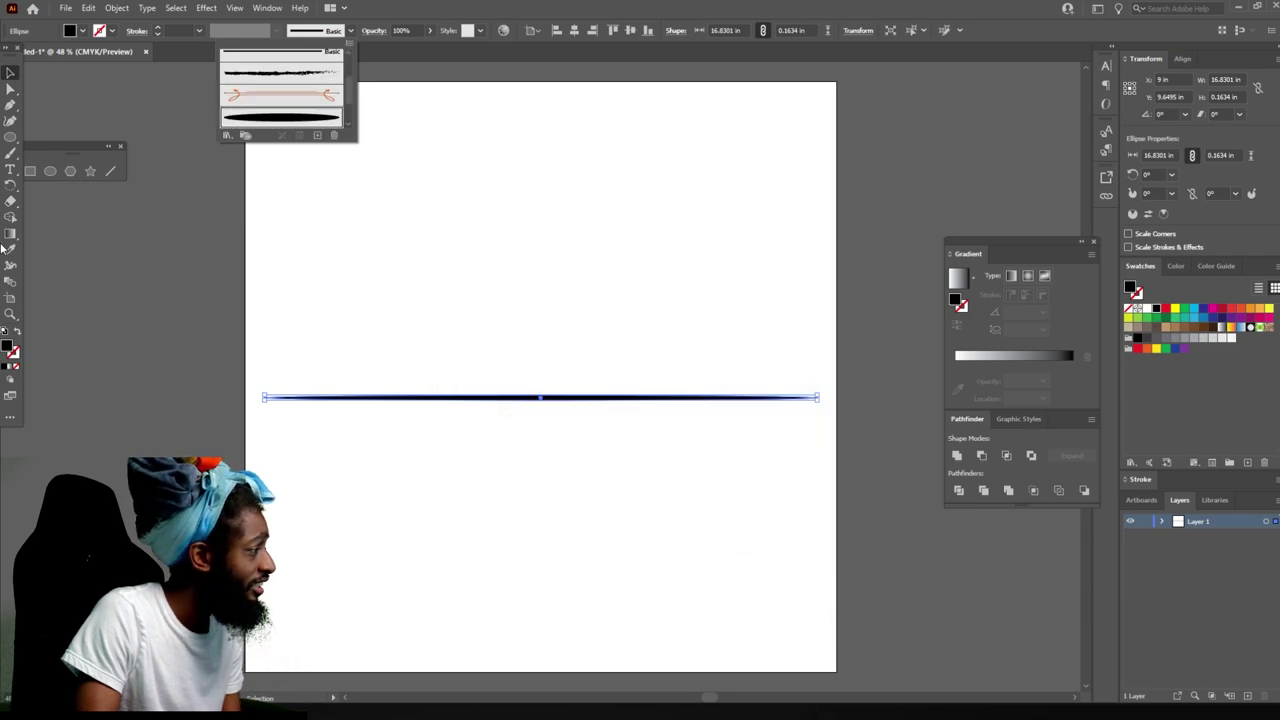
key(Escape)
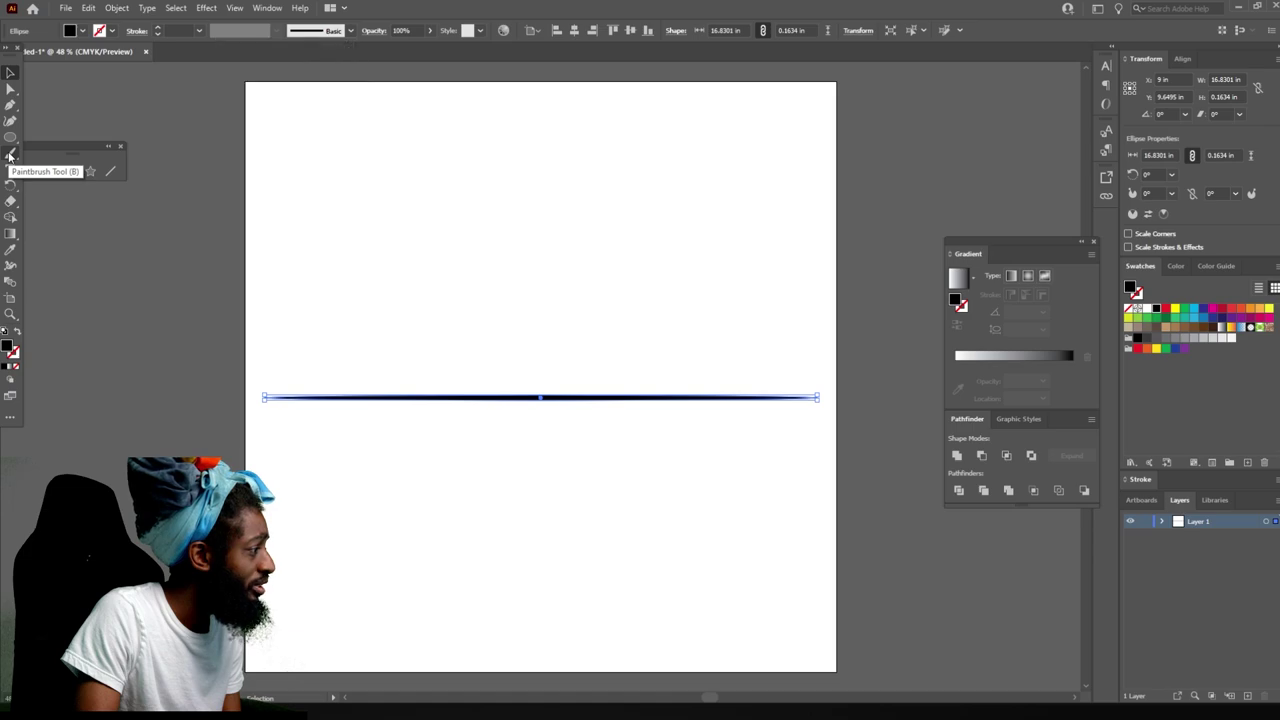
key(b)
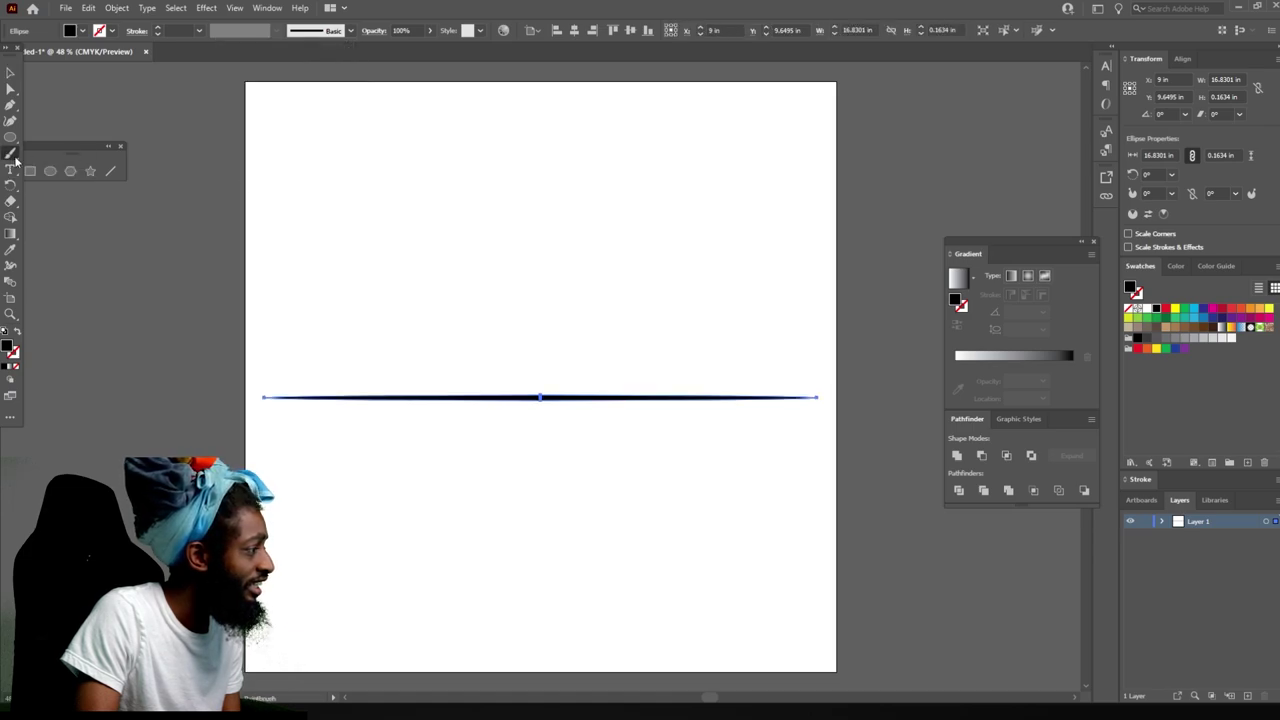
mouse_move(410, 207)
mouse_down()
mouse_move(642, 255)
mouse_move(676, 270)
mouse_up()
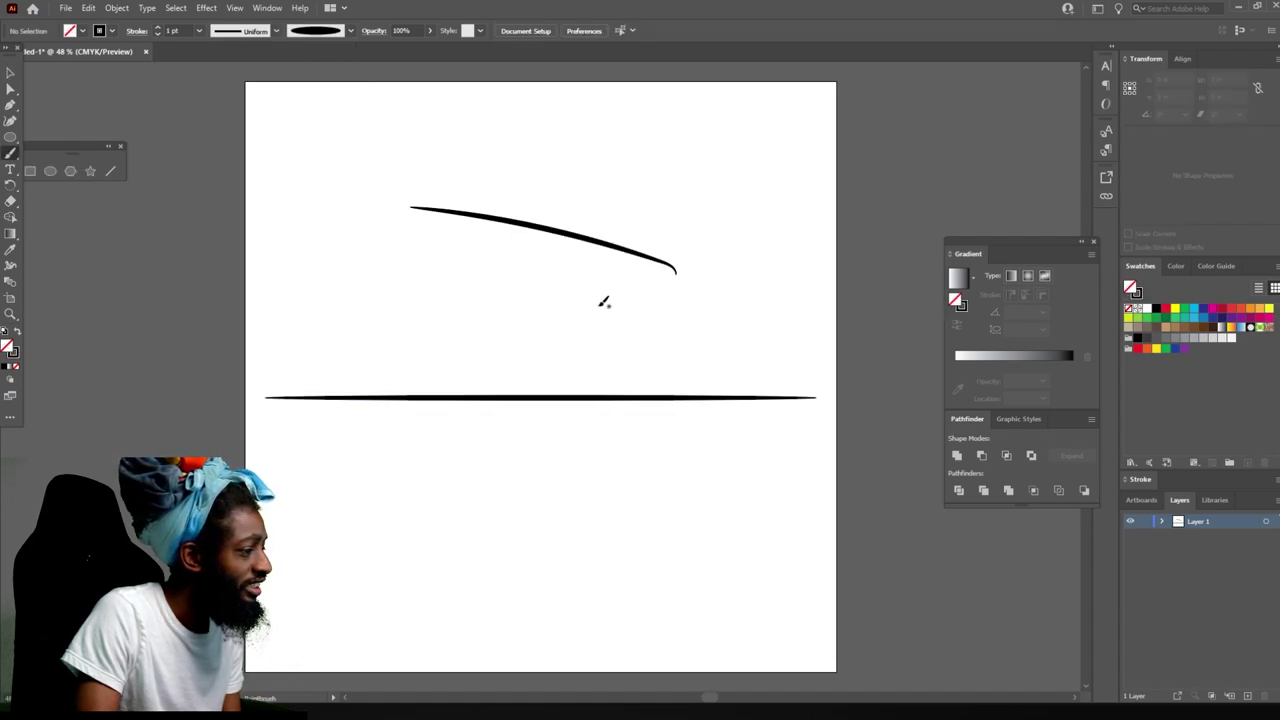
mouse_move(600, 302)
mouse_down()
mouse_move(440, 273)
mouse_move(376, 348)
mouse_up()
mouse_move(461, 392)
mouse_down()
mouse_move(492, 336)
mouse_move(601, 367)
mouse_up()
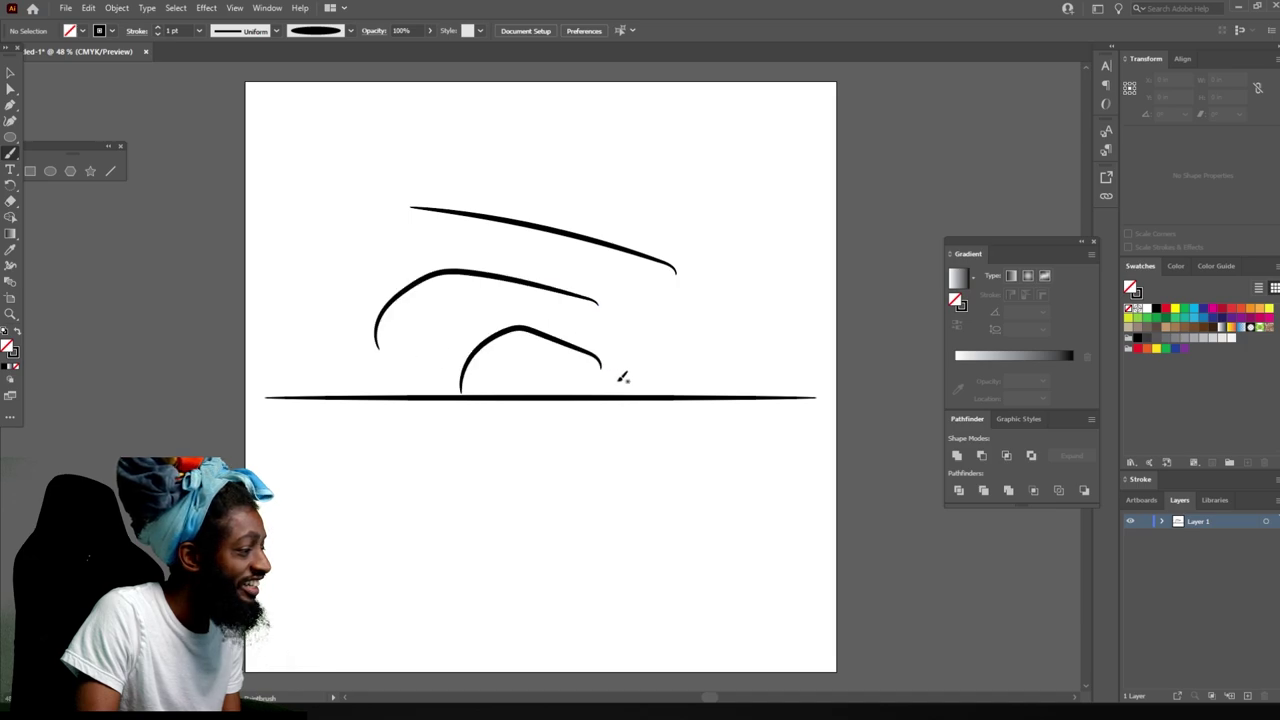
mouse_move(700, 397)
mouse_down()
mouse_move(615, 407)
mouse_move(534, 520)
mouse_move(558, 540)
mouse_up()
mouse_move(706, 546)
mouse_down()
mouse_move(663, 484)
mouse_move(445, 432)
mouse_up()
Delete all test strokes and the line, then paint and undo one more stroke.
click(10, 73)
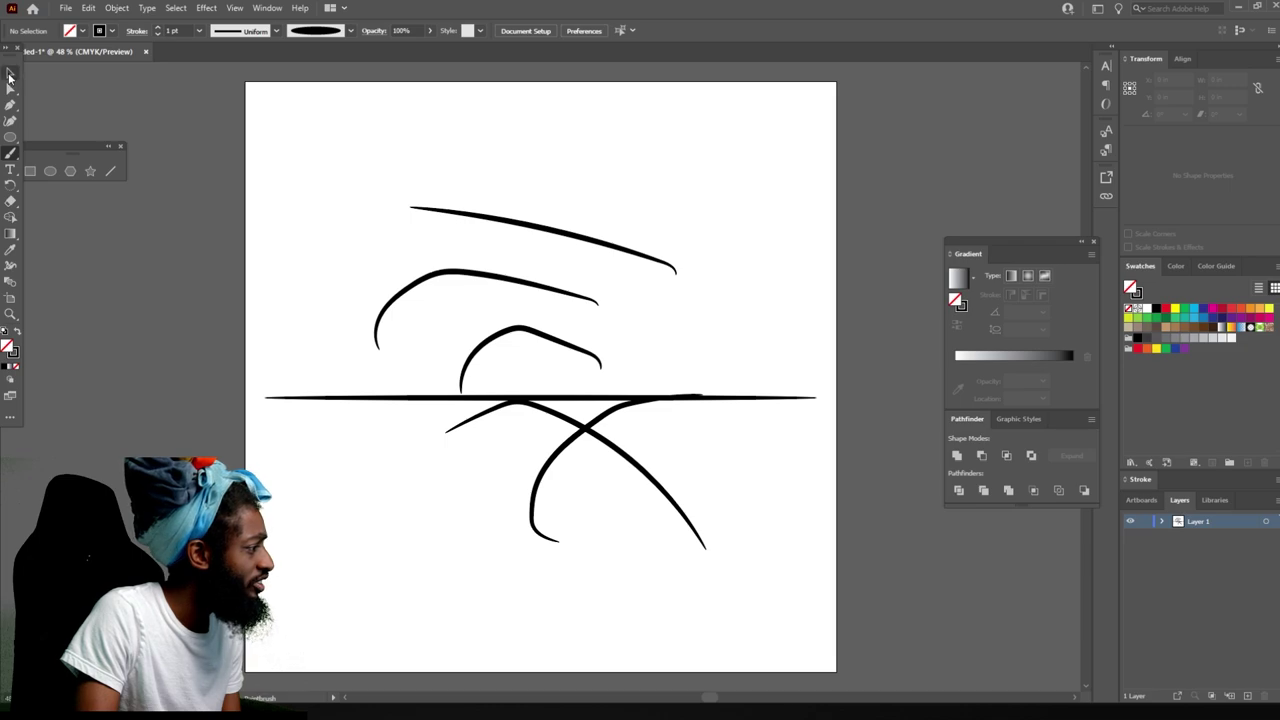
mouse_move(325, 120)
mouse_down()
mouse_move(497, 343)
mouse_move(688, 549)
mouse_up()
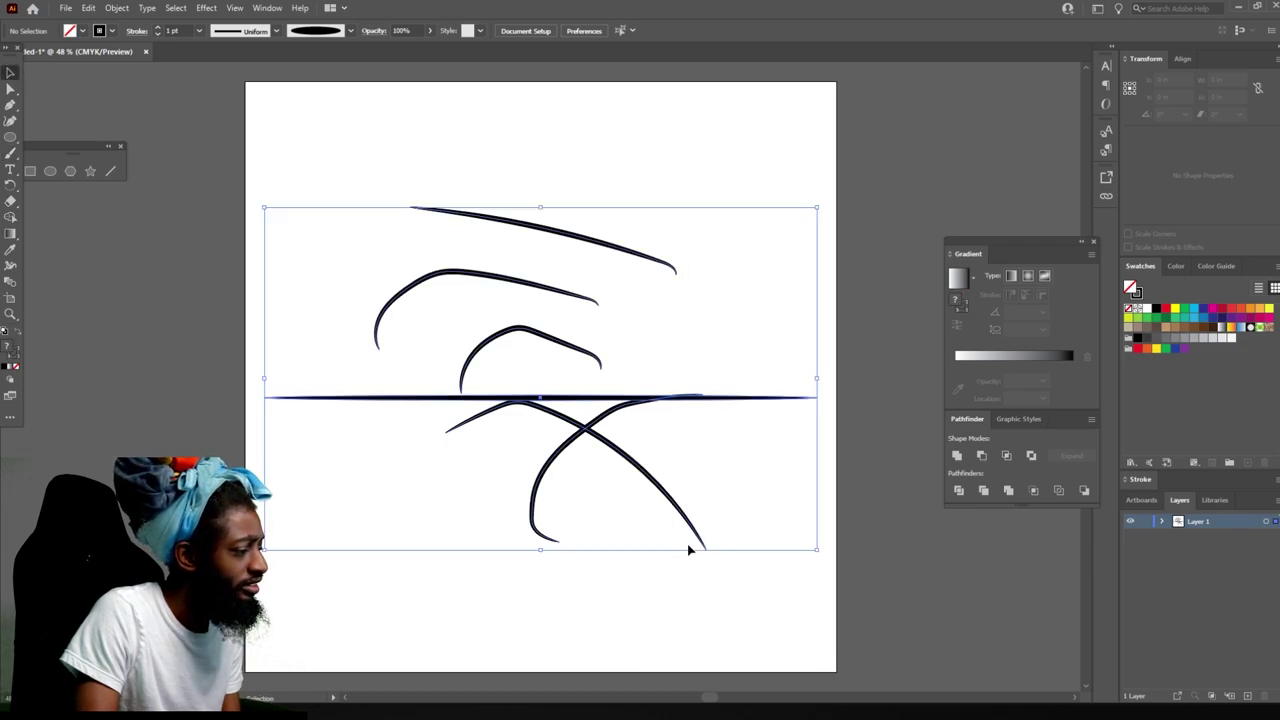
key(Delete)
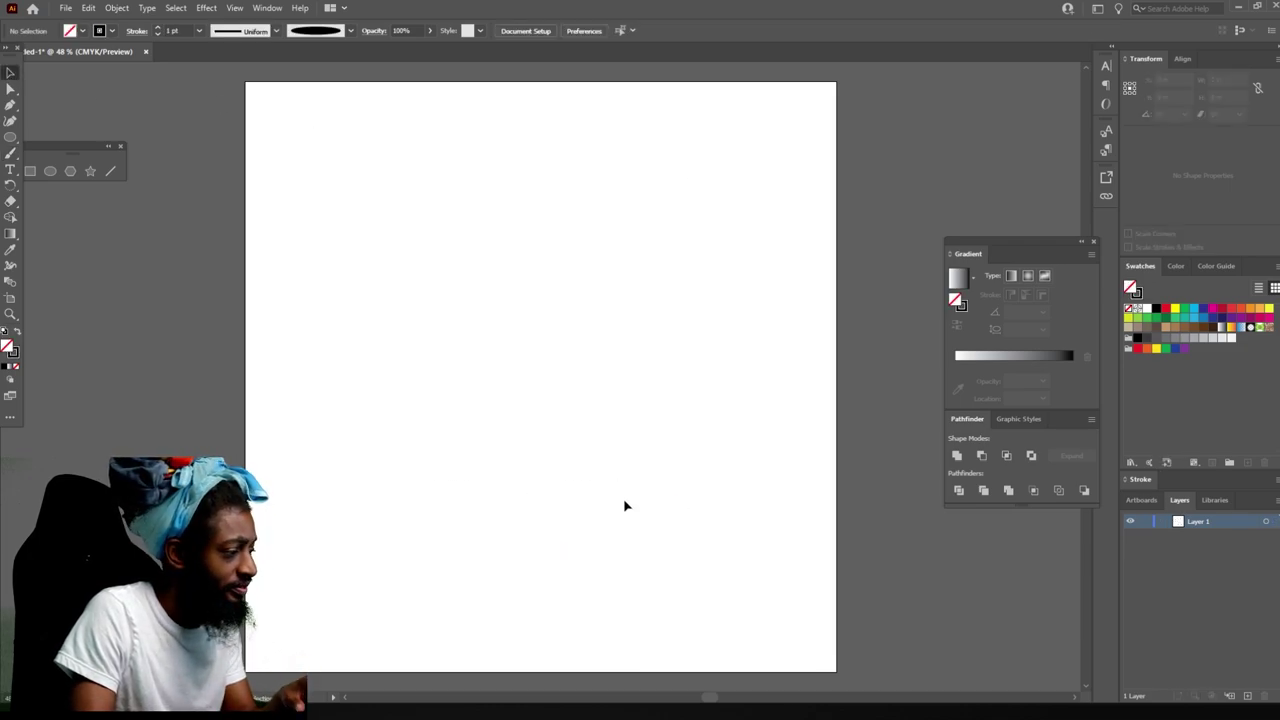
click(11, 155)
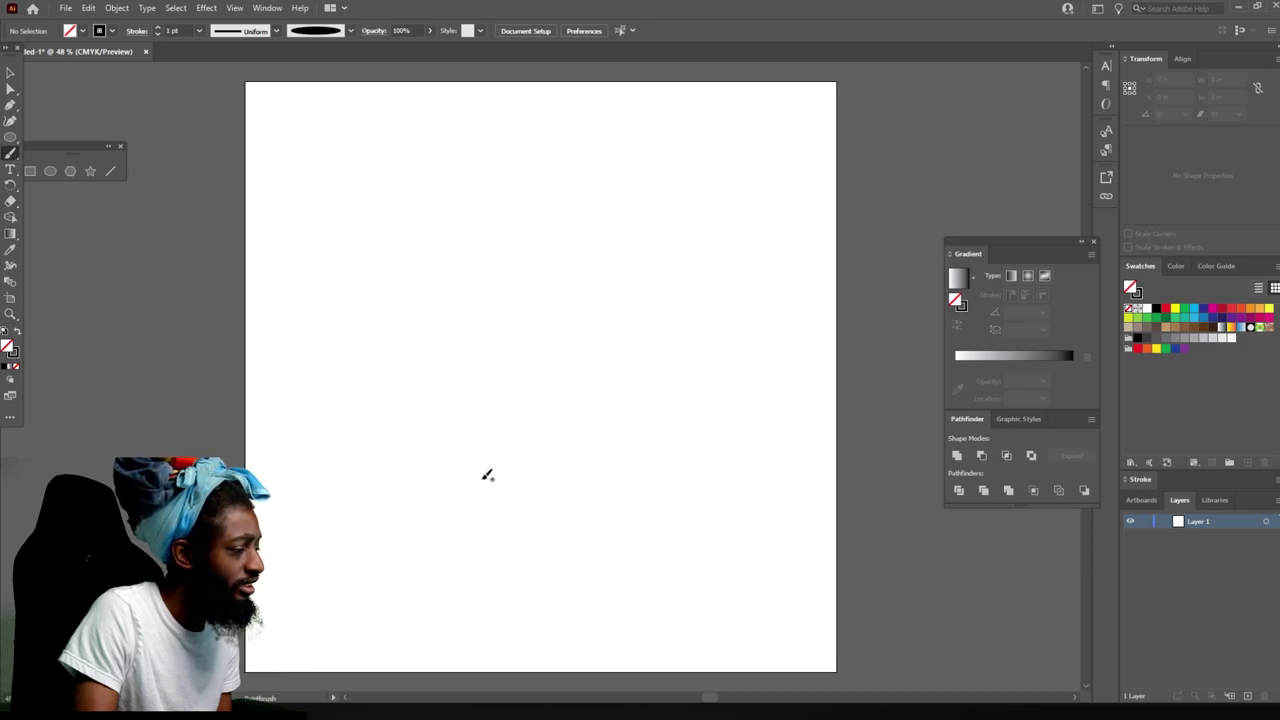
mouse_move(460, 523)
mouse_down()
mouse_move(500, 529)
mouse_move(571, 489)
mouse_up()
drag(578, 468, 565, 430)
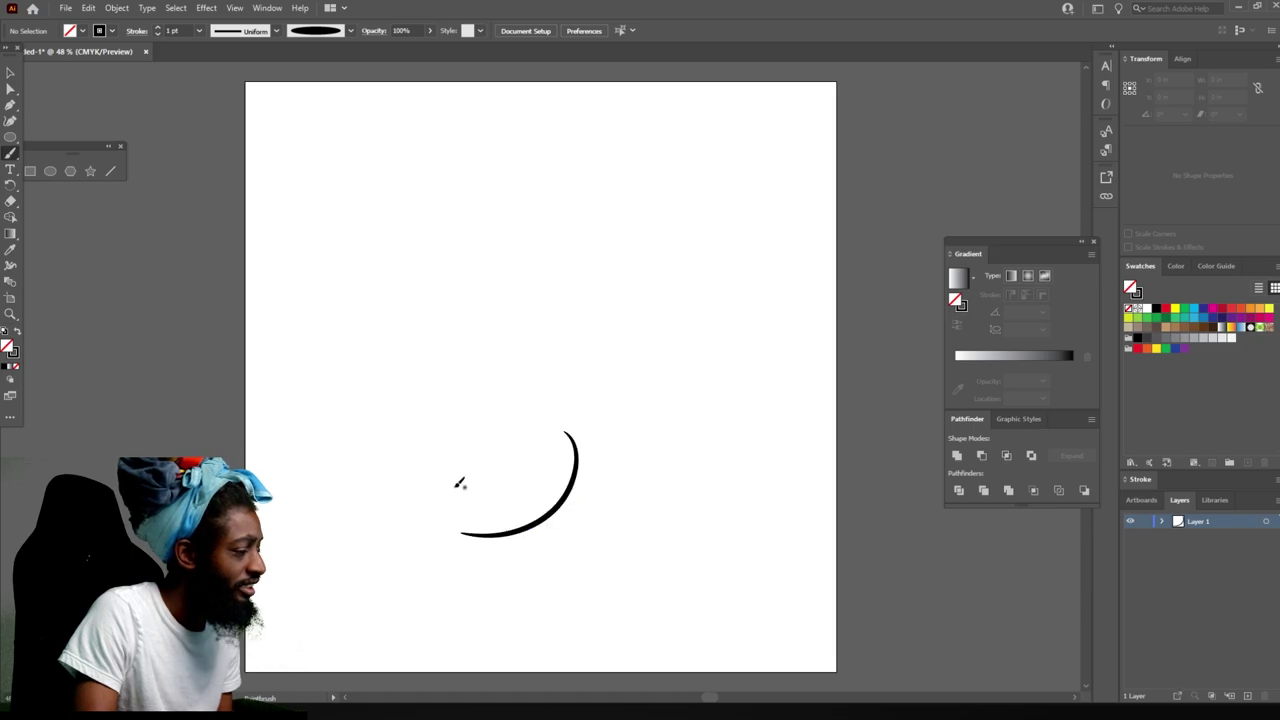
key(ctrl+z)
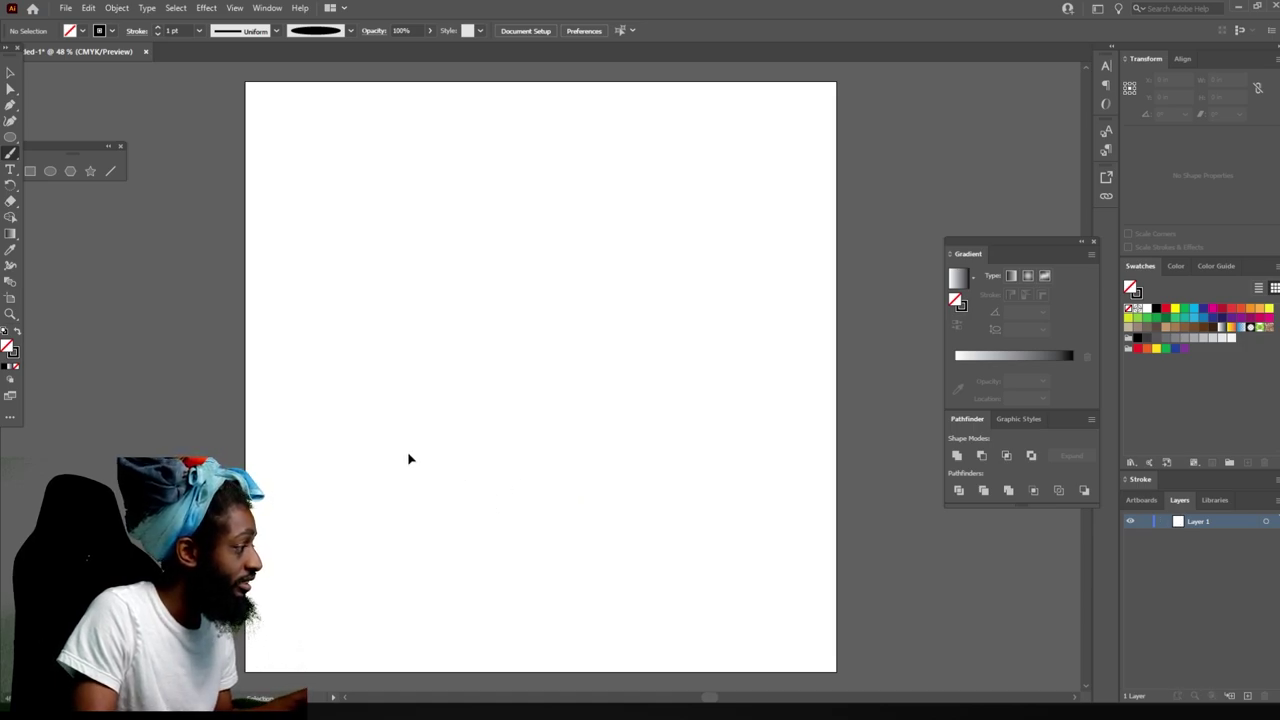
Move the Paintbrush Fidelity slider toward Accurate and accept the tool options.
double_click(10, 156)
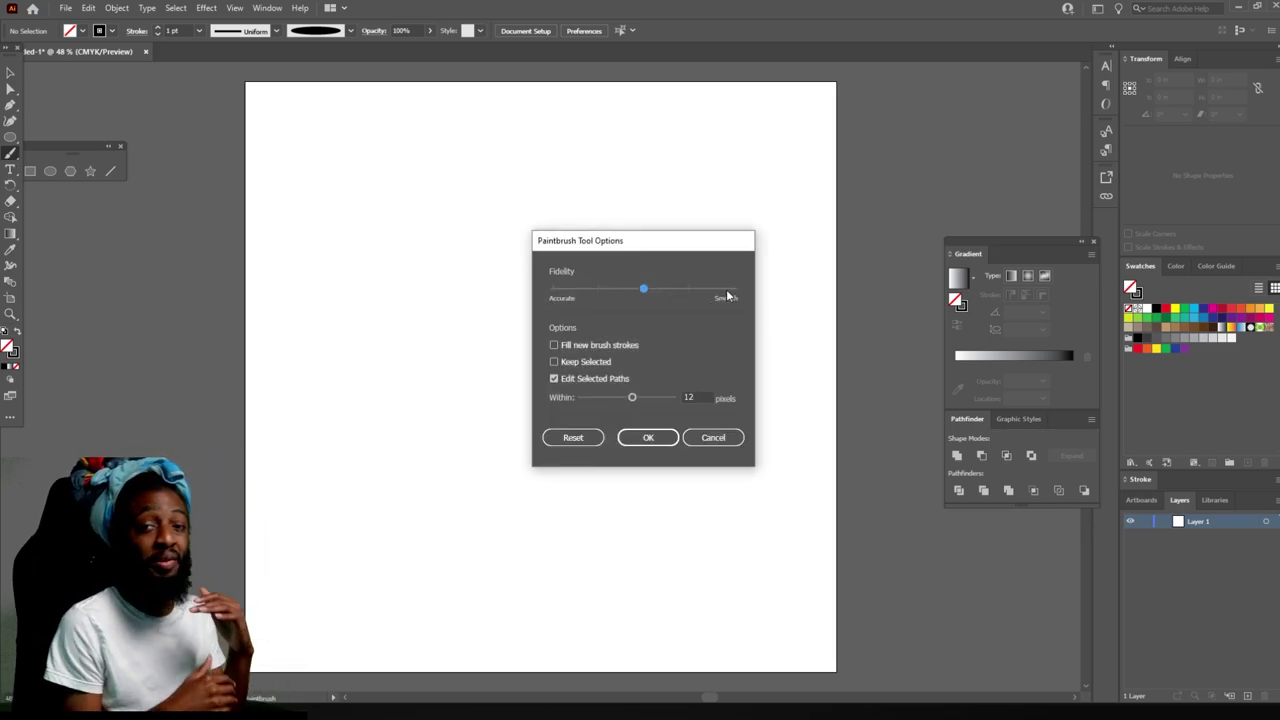
click(708, 437)
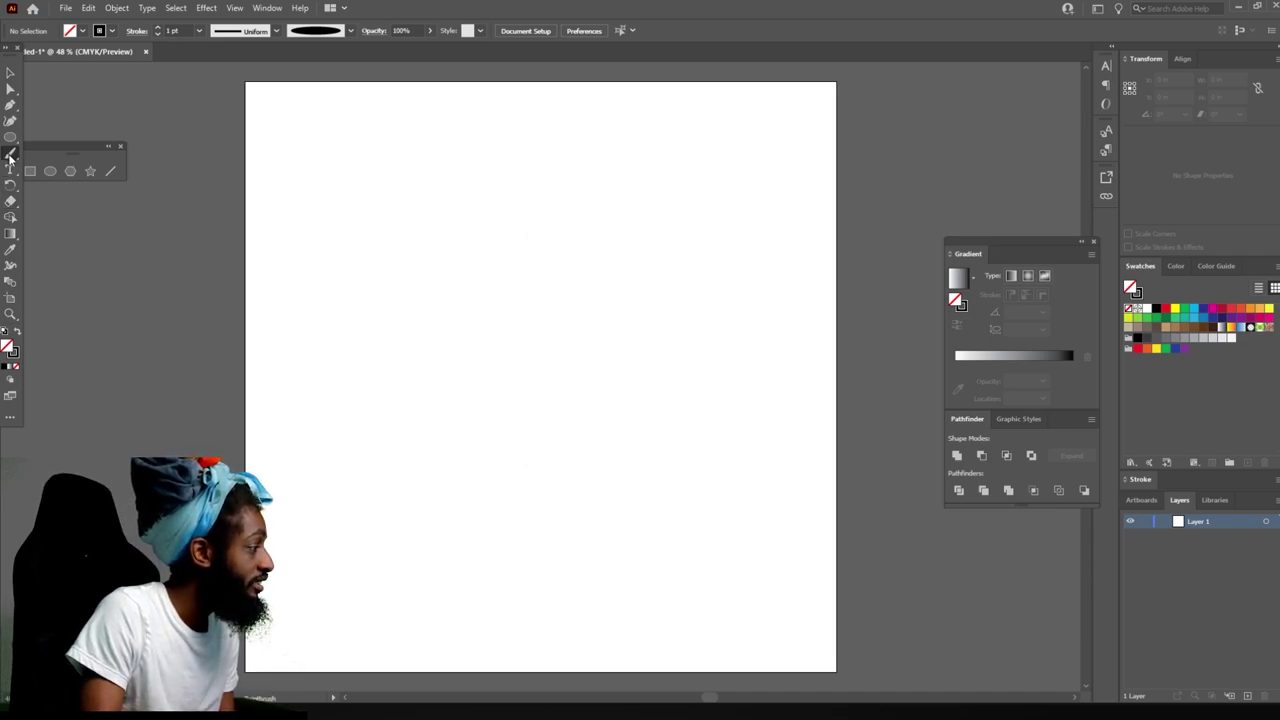
double_click(10, 156)
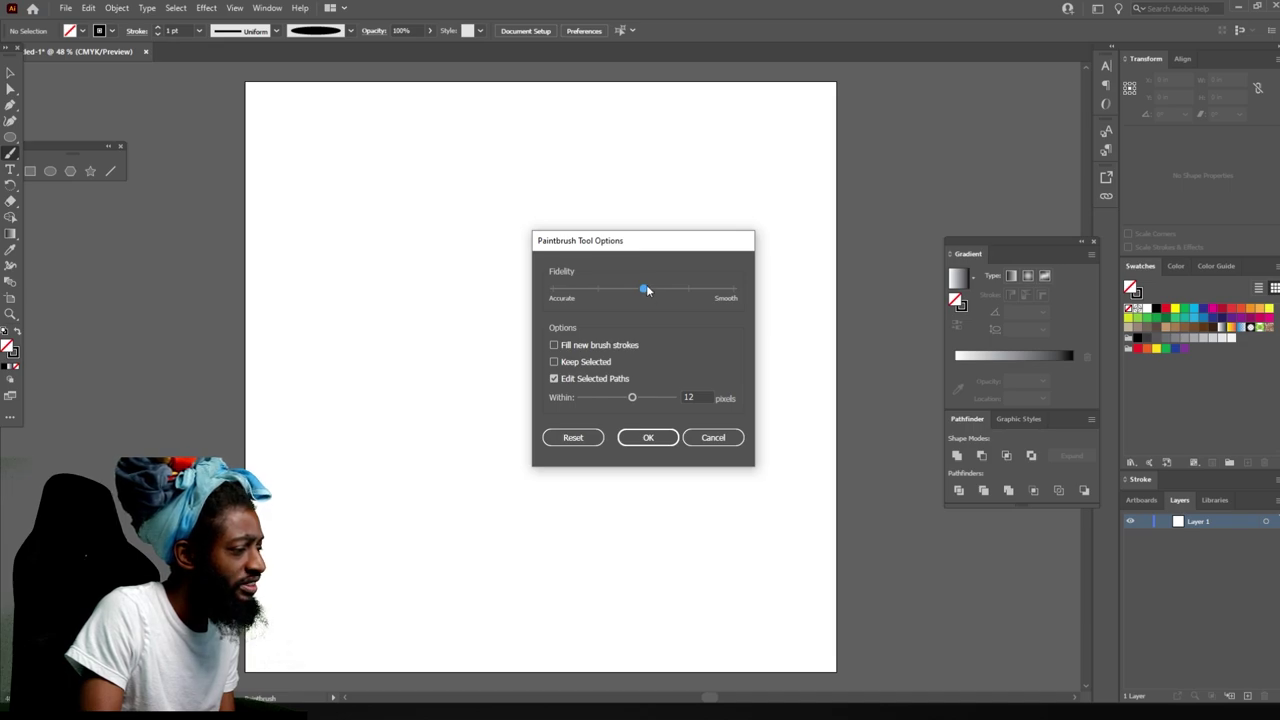
drag(646, 286, 621, 287)
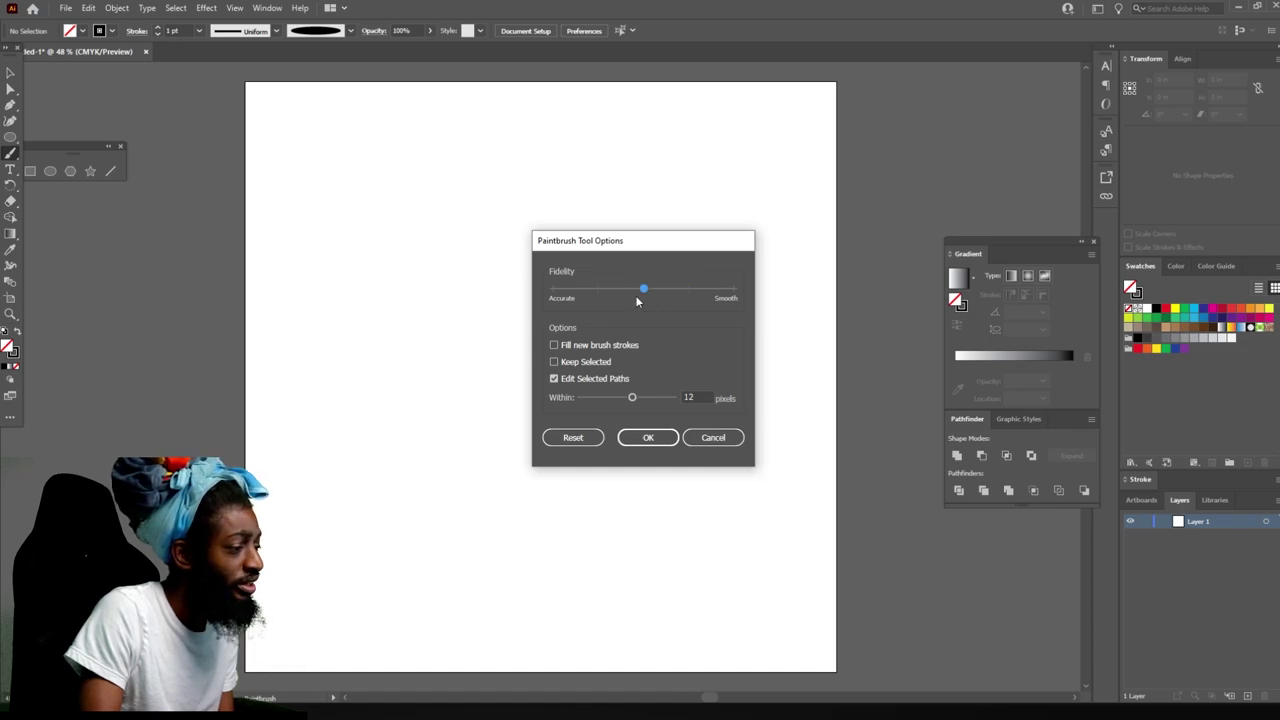
drag(688, 289, 643, 289)
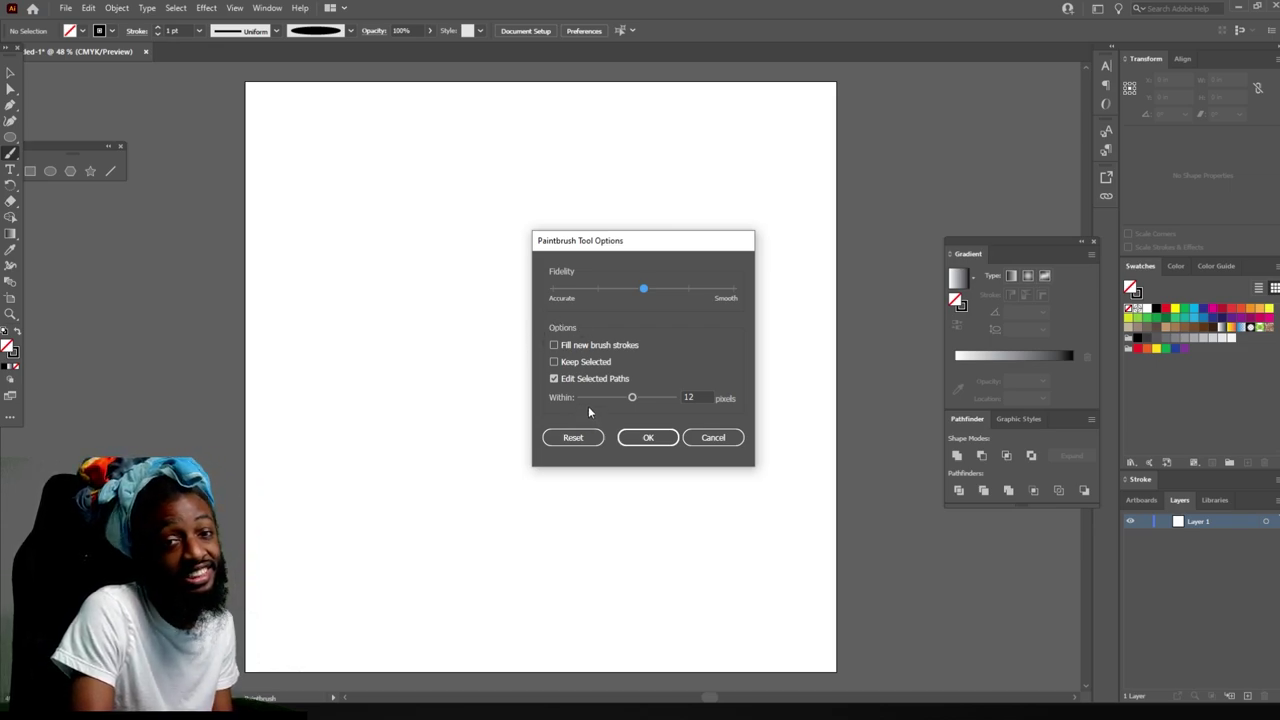
click(648, 440)
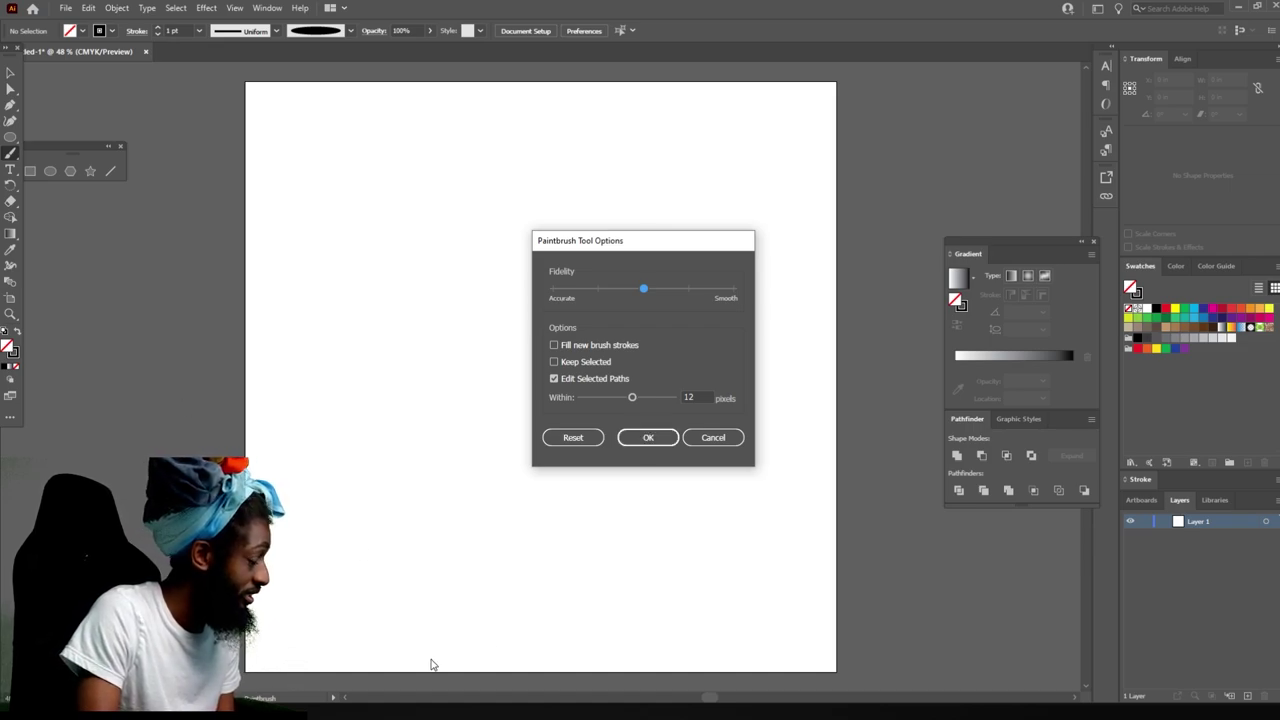
click(648, 437)
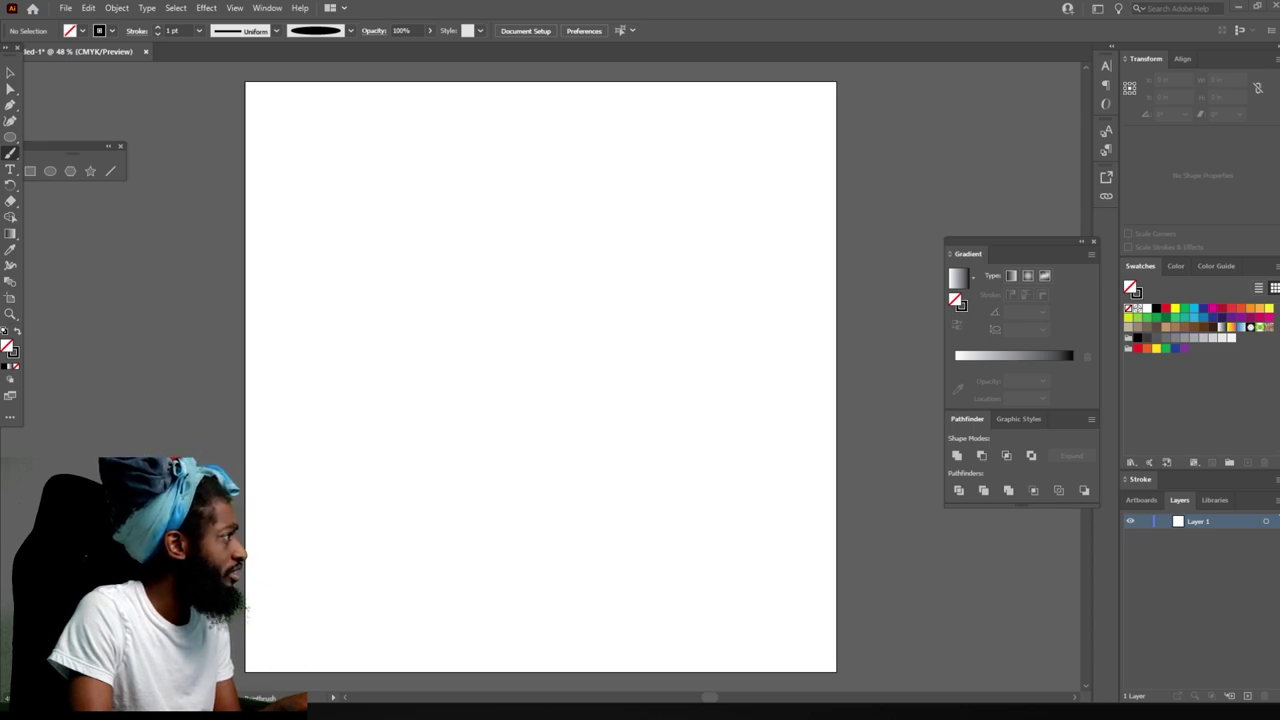
Zoom in and paint two tapered arched strokes as the upper eyelids.
key(ctrl+plus)
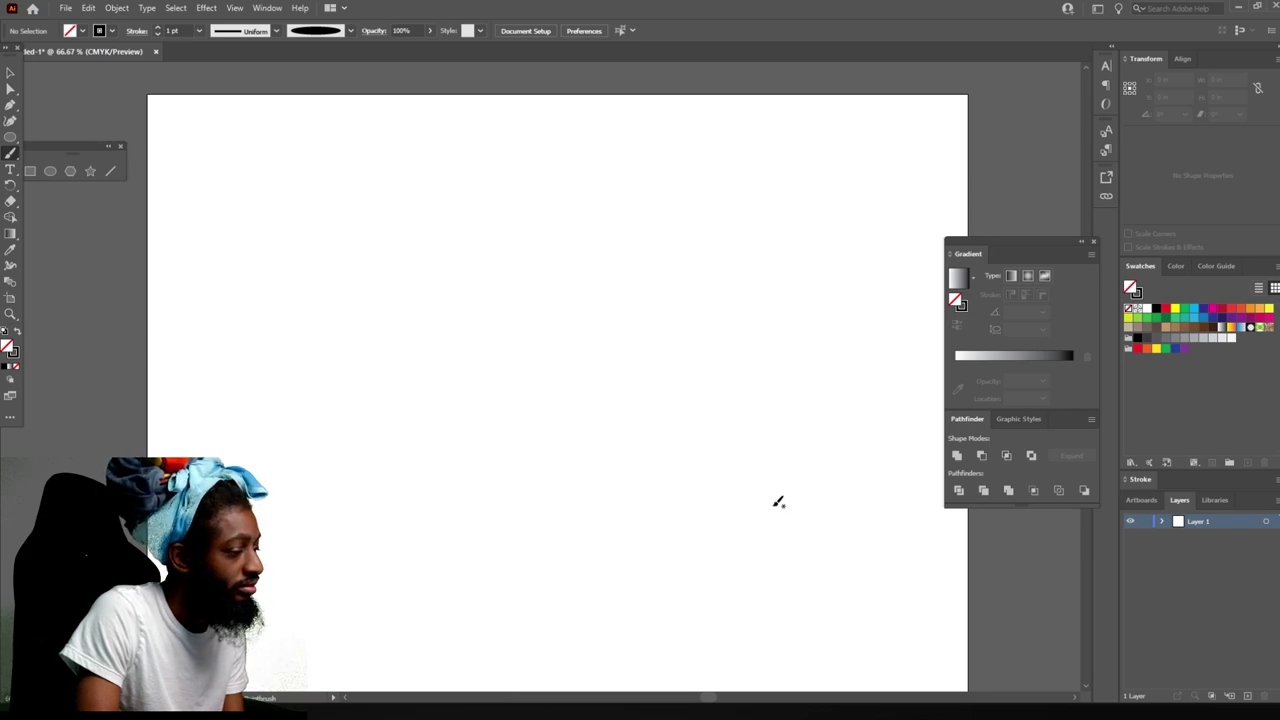
drag(756, 481, 649, 486)
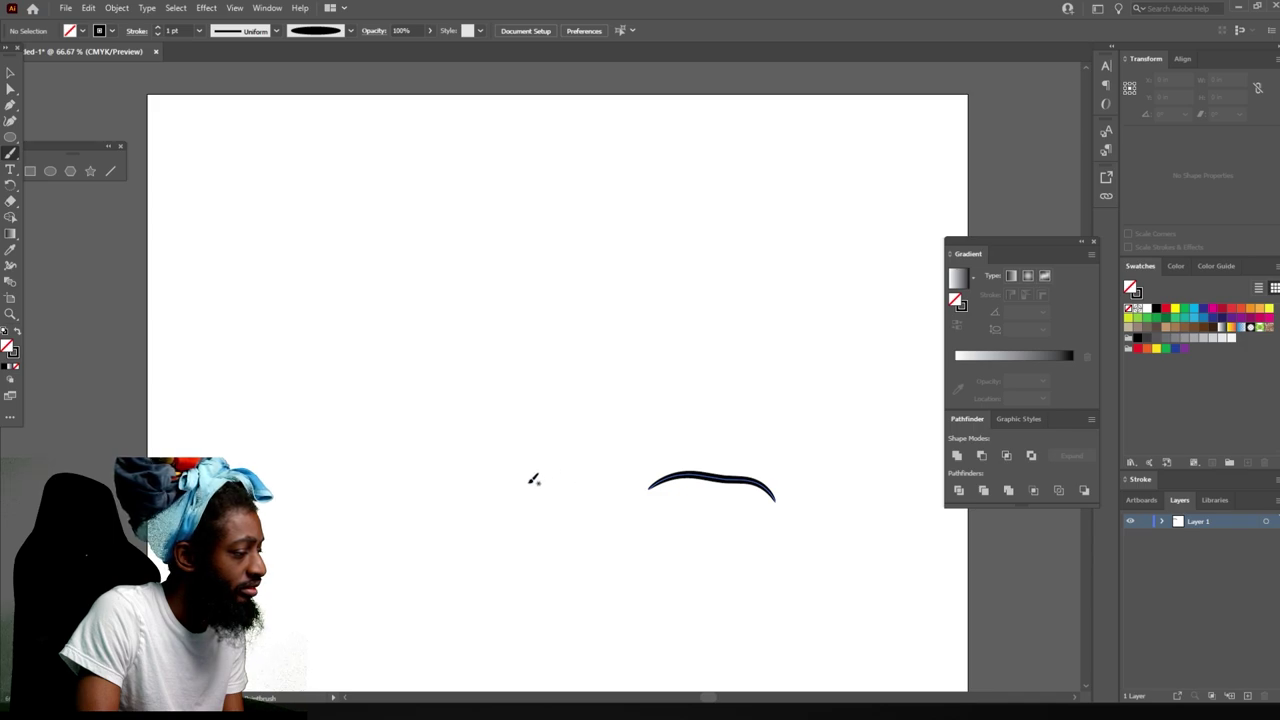
drag(530, 483, 456, 442)
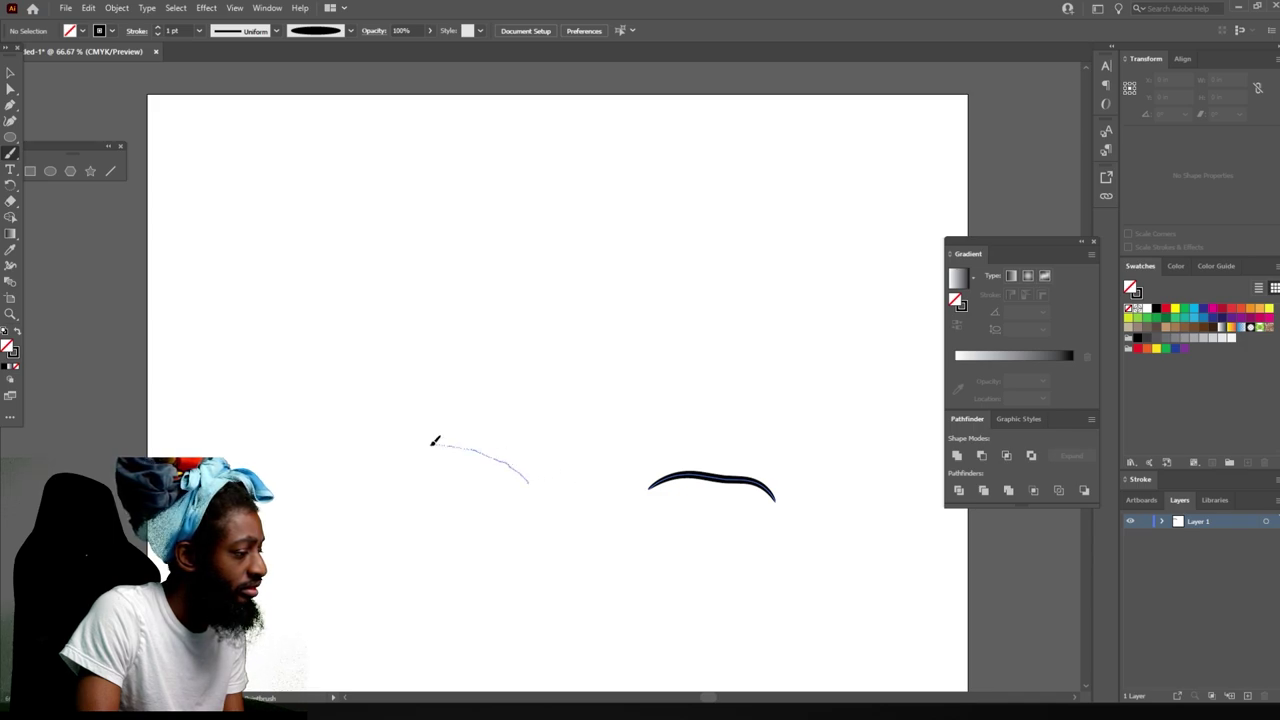
drag(382, 455, 381, 456)
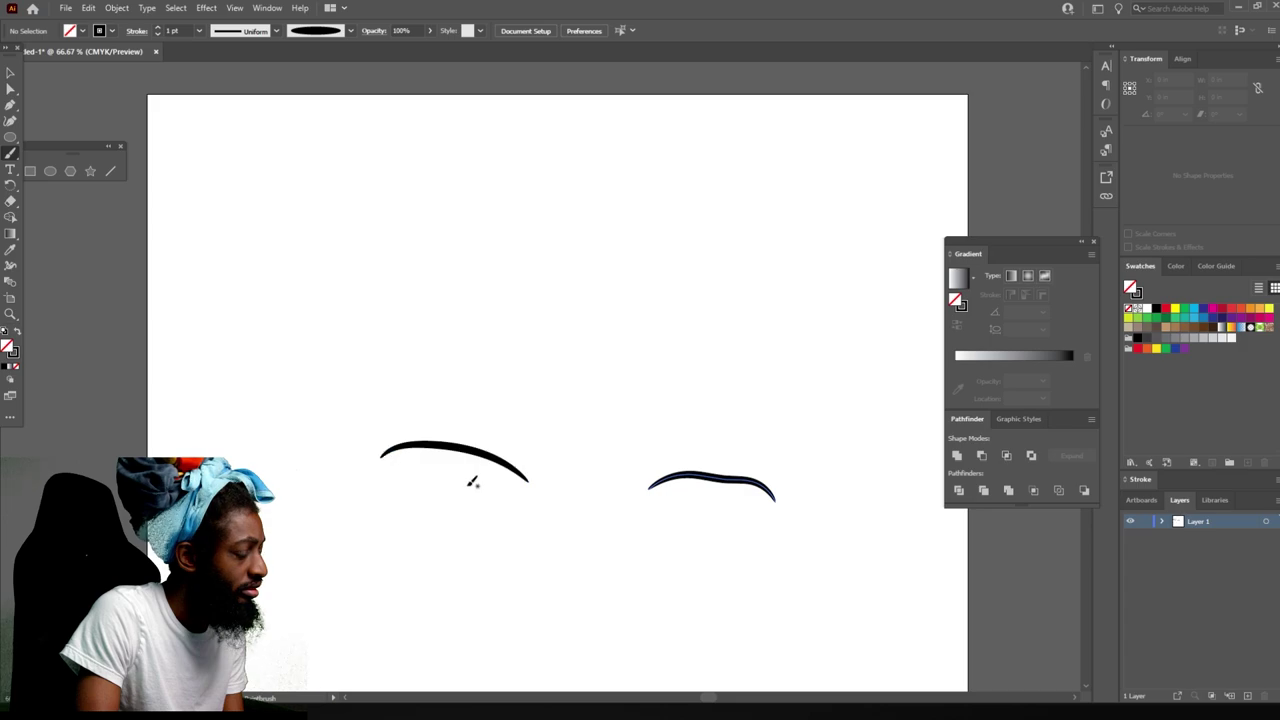
Paint a tapered lower lid from corner to corner under the left eye.
scroll(451, 449, down, 2)
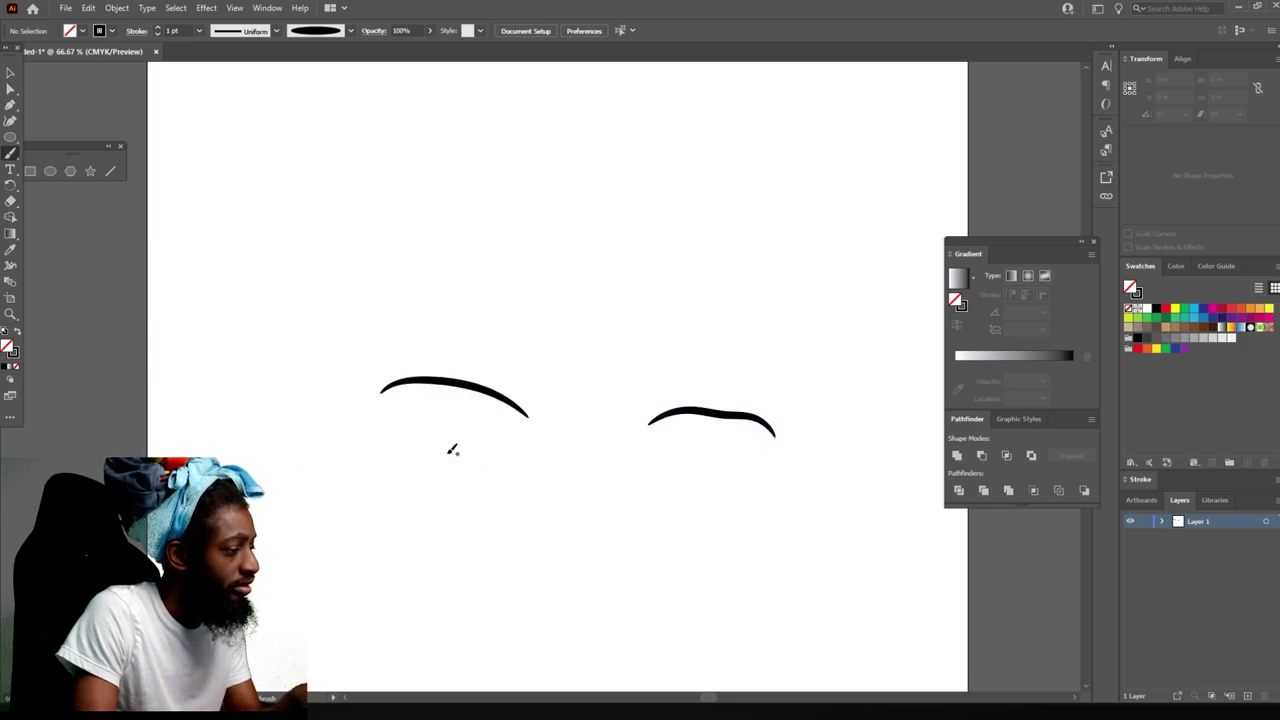
scroll(471, 451, up, 4)
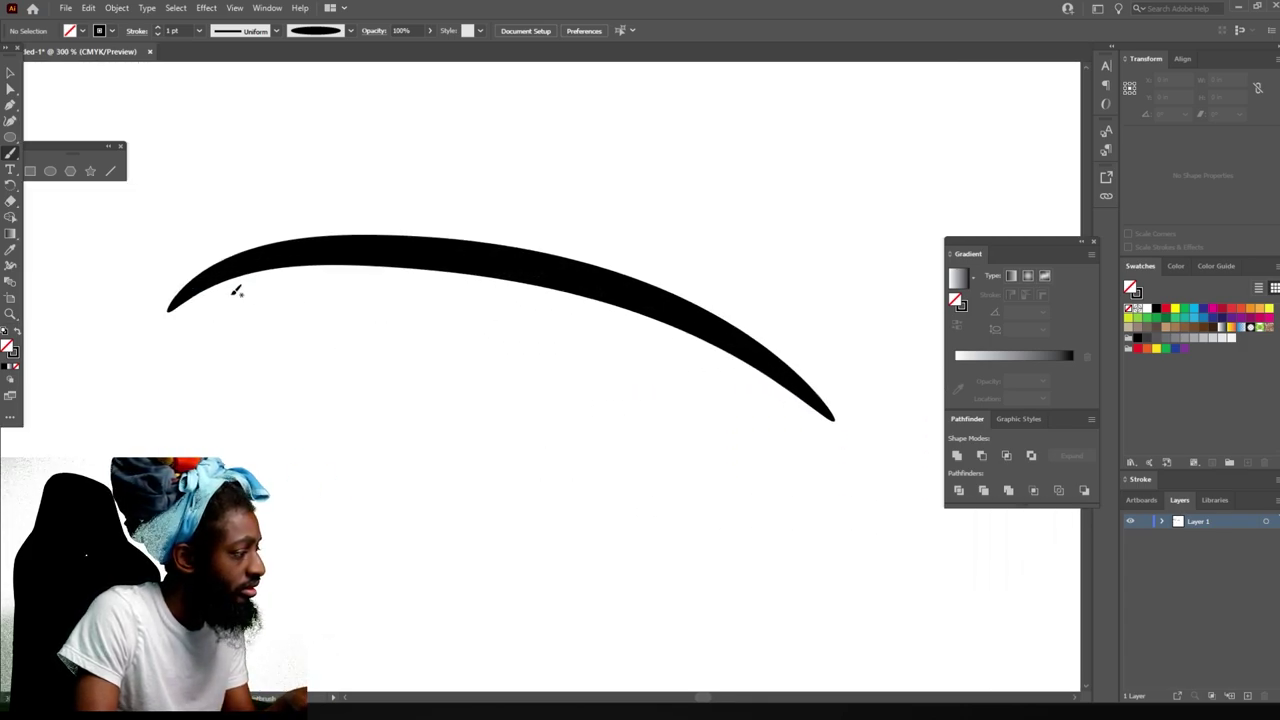
drag(186, 294, 251, 311)
drag(333, 374, 545, 448)
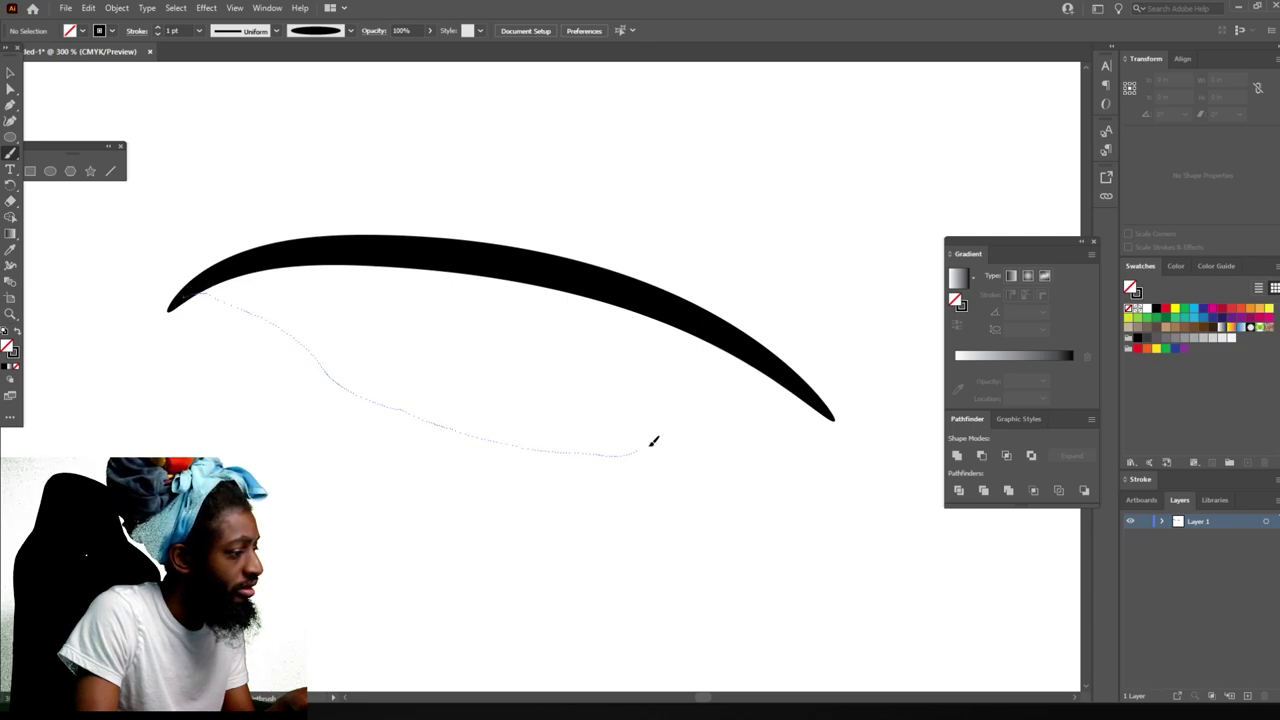
mouse_move(652, 442)
mouse_down()
mouse_move(735, 404)
mouse_move(815, 392)
mouse_up()
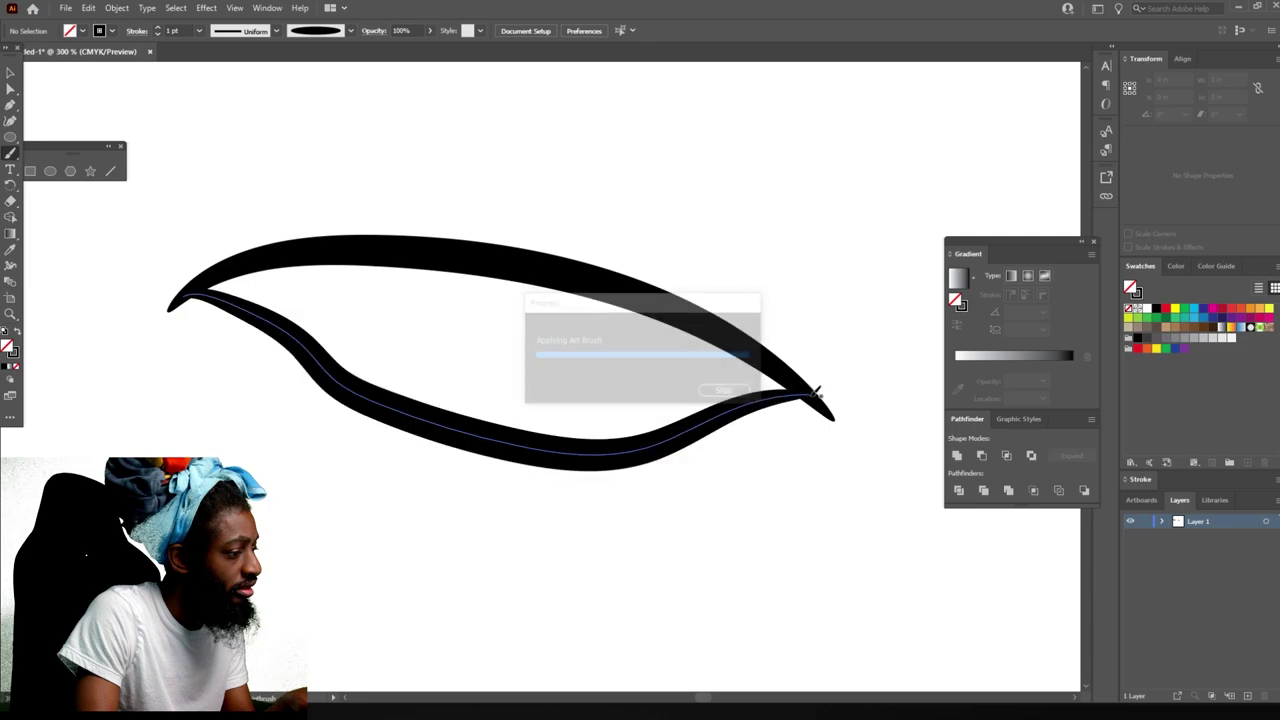
Try an iris line inside the left eye and undo it.
mouse_move(609, 284)
mouse_down()
mouse_move(648, 321)
mouse_move(651, 373)
mouse_up()
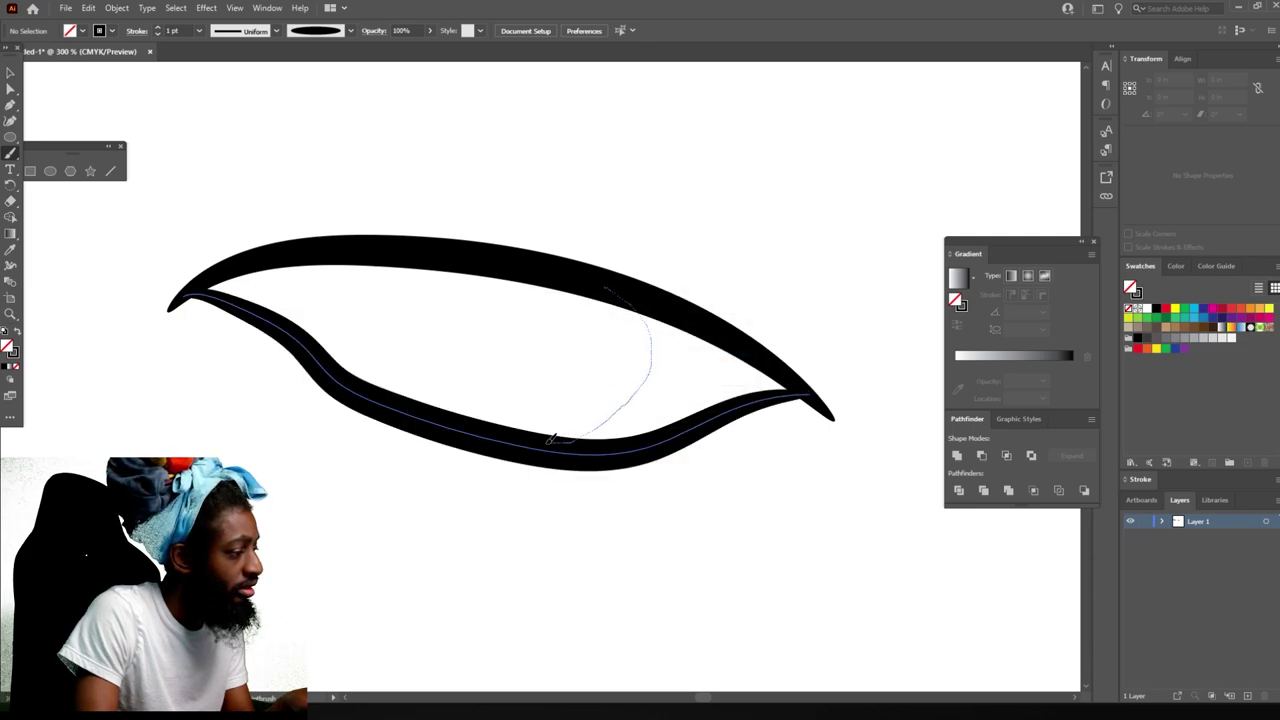
drag(549, 440, 545, 441)
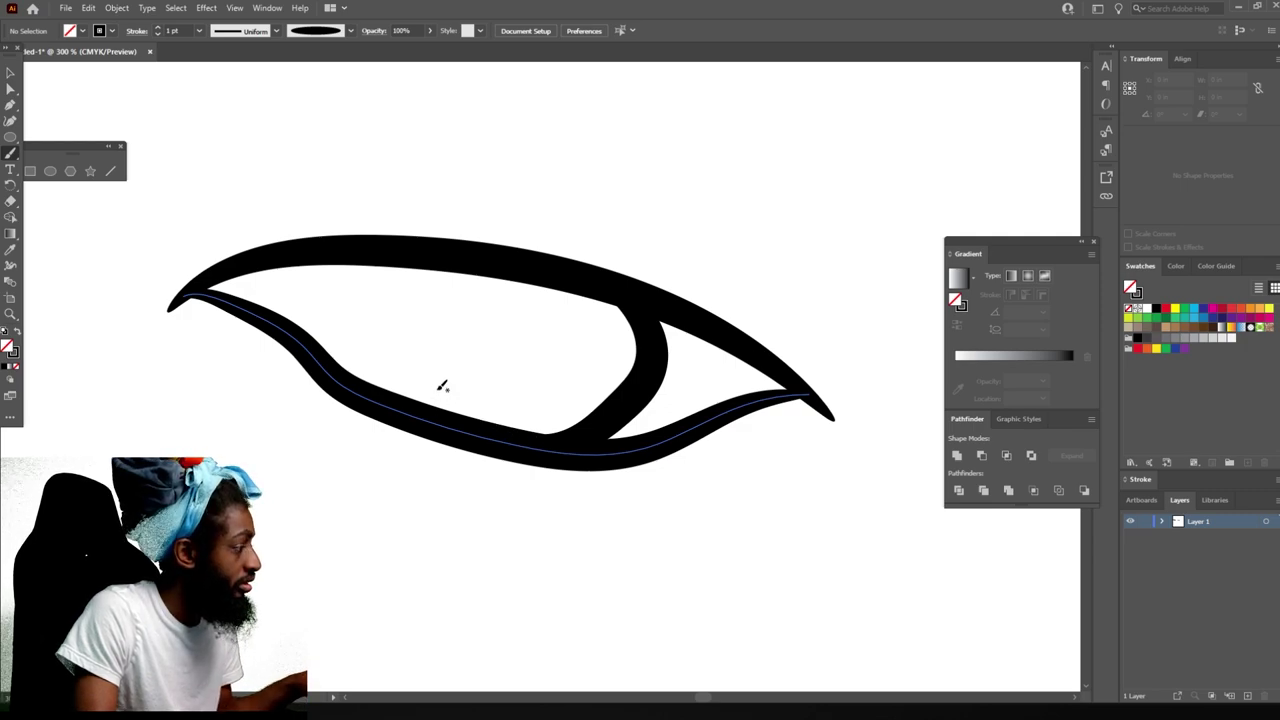
key(ctrl+z)
Paint a trial iris stroke in the left eye and undo it.
double_click(10, 153)
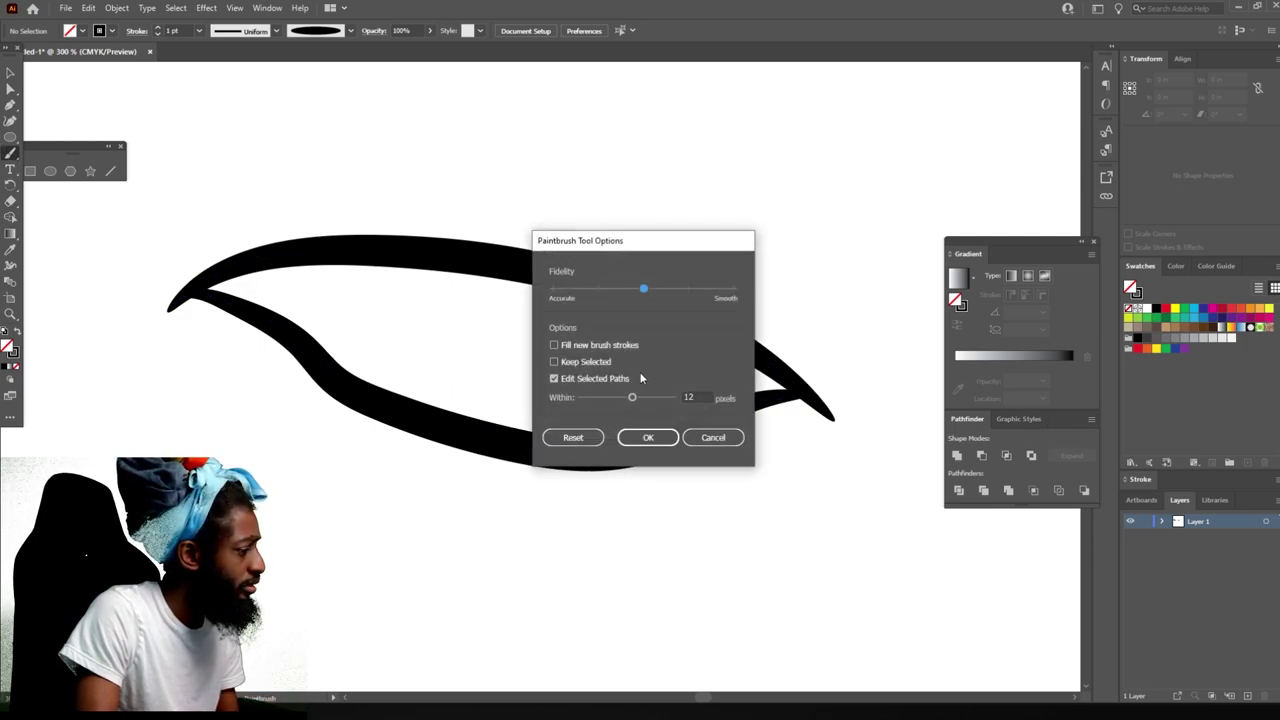
click(648, 437)
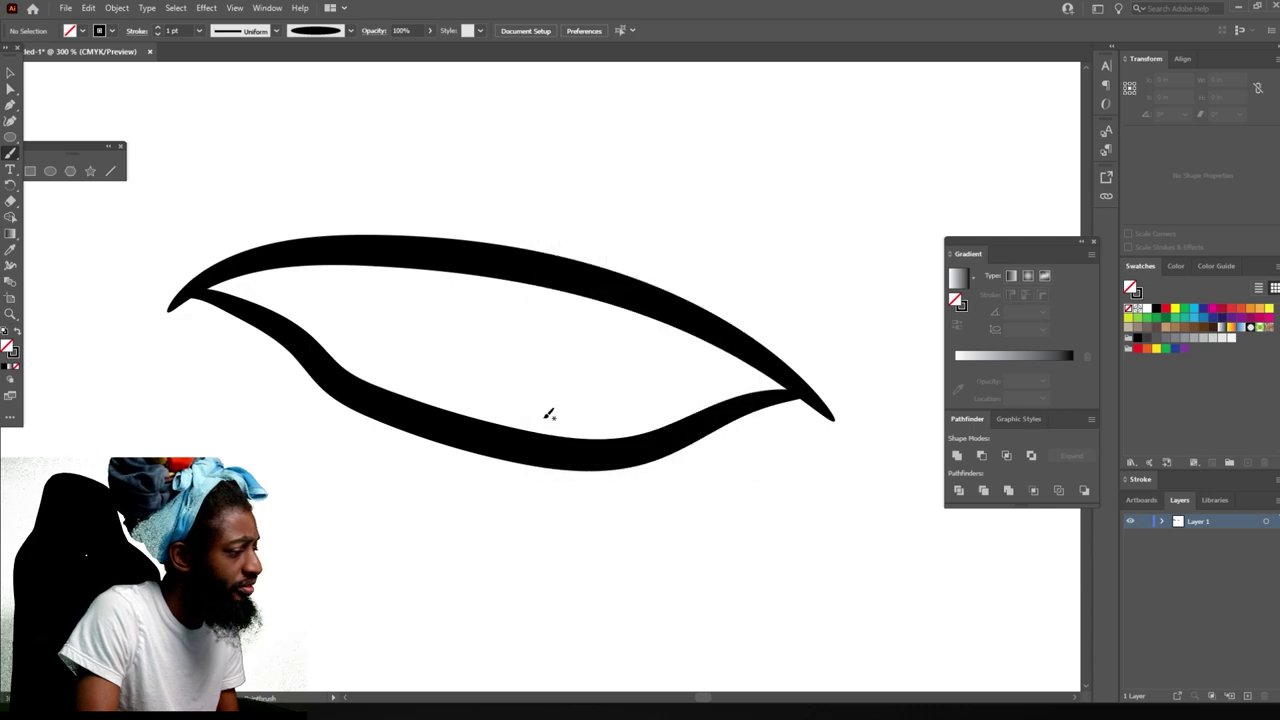
mouse_move(546, 437)
mouse_down()
mouse_move(623, 417)
mouse_move(651, 374)
mouse_move(649, 329)
mouse_move(623, 291)
mouse_up()
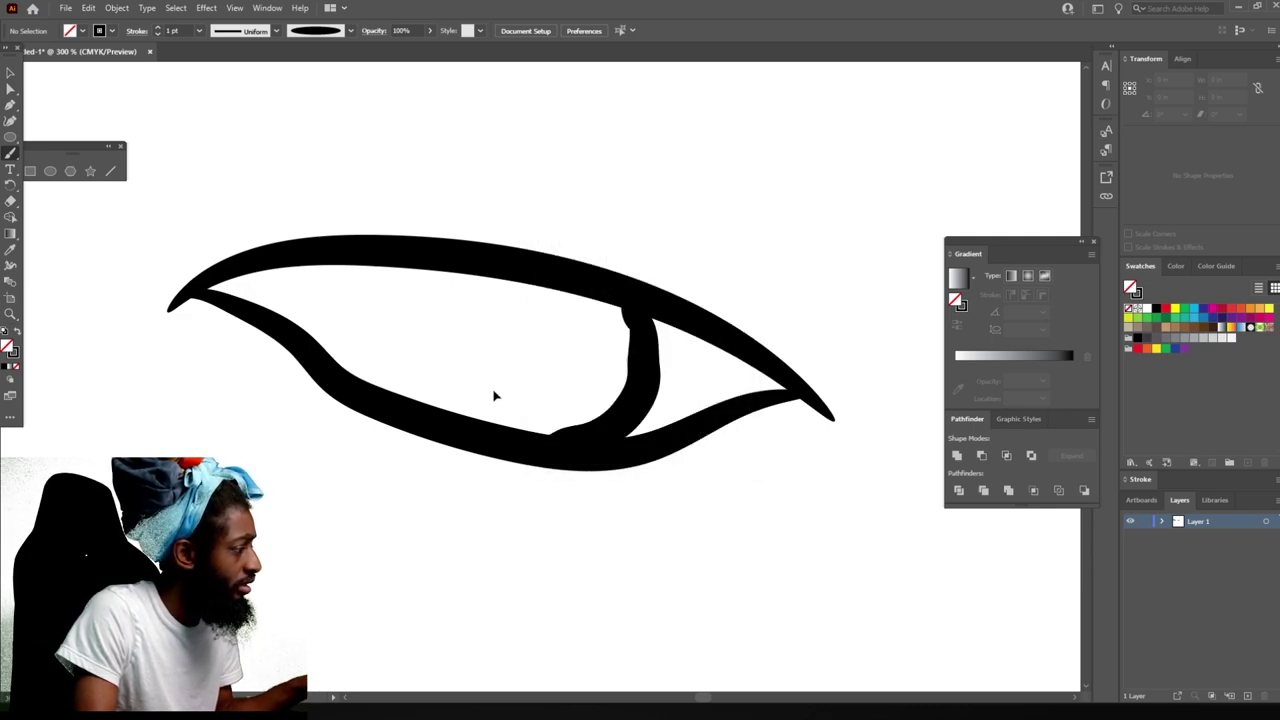
key(ctrl+z)
Shift Fidelity toward Accurate, then paint the left eye's right and left iris curves.
double_click(9, 153)
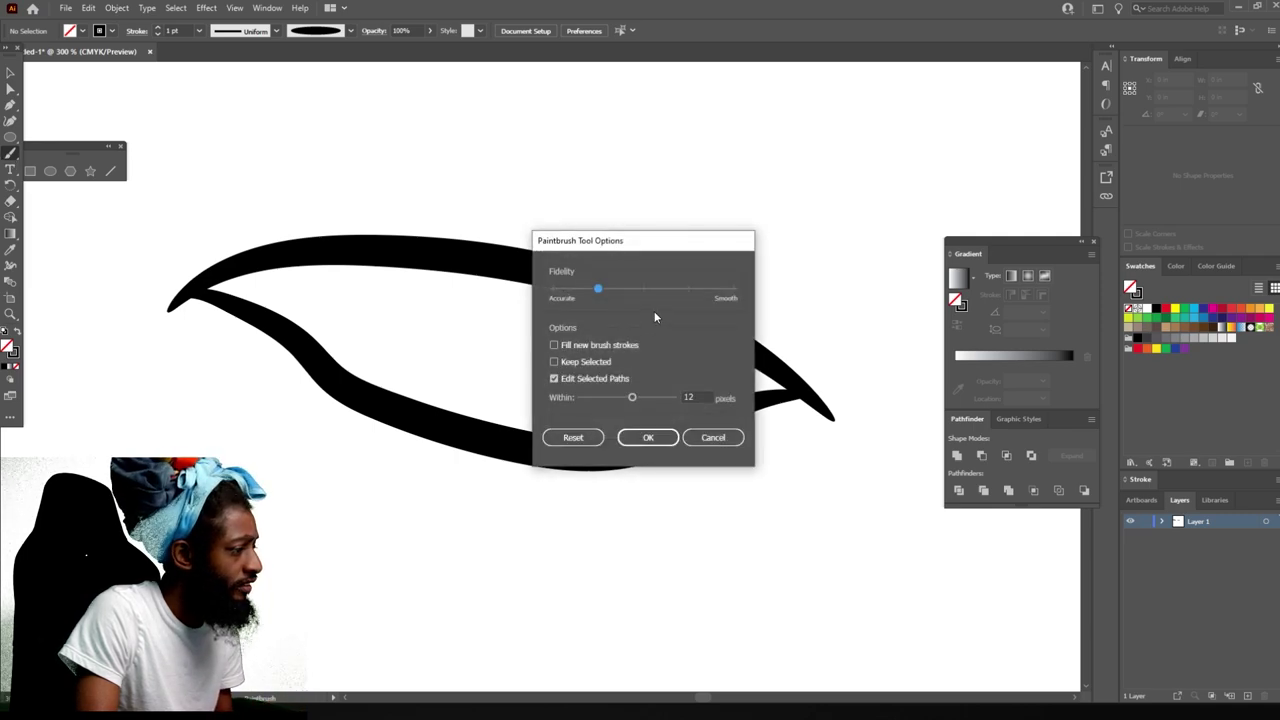
drag(598, 289, 694, 288)
click(642, 438)
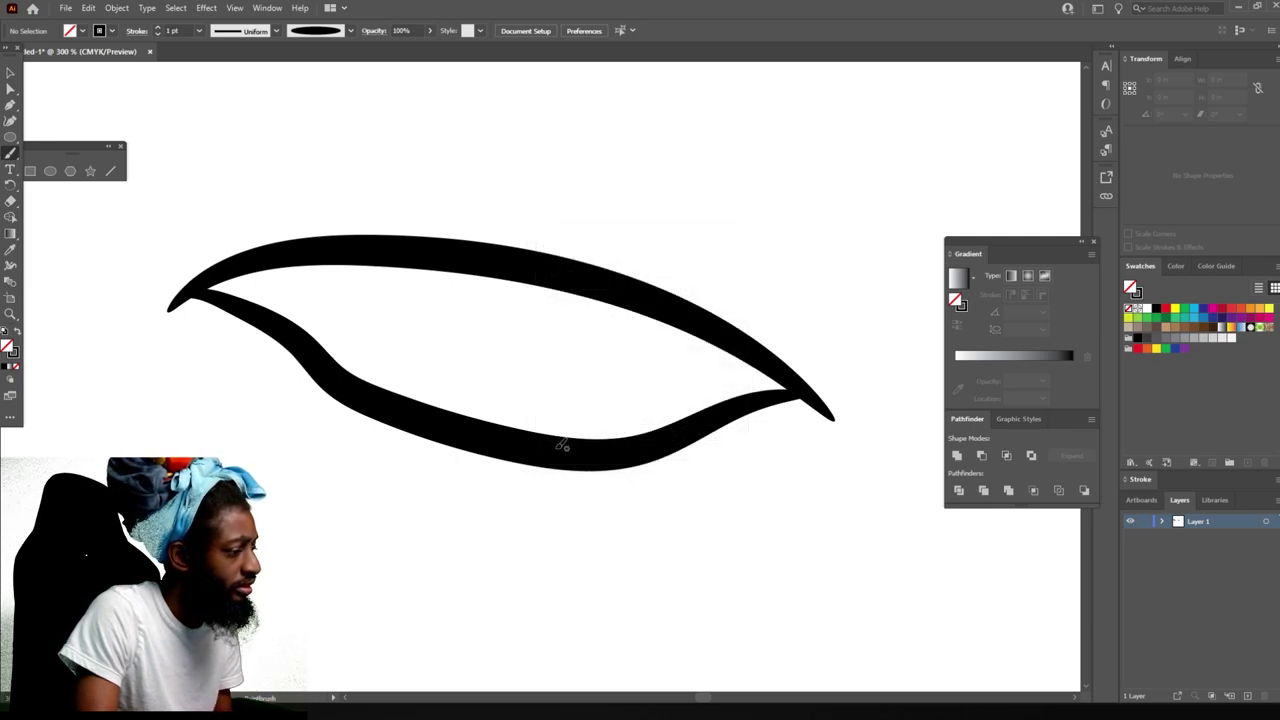
mouse_move(632, 400)
mouse_down()
mouse_move(655, 353)
mouse_move(645, 296)
mouse_up()
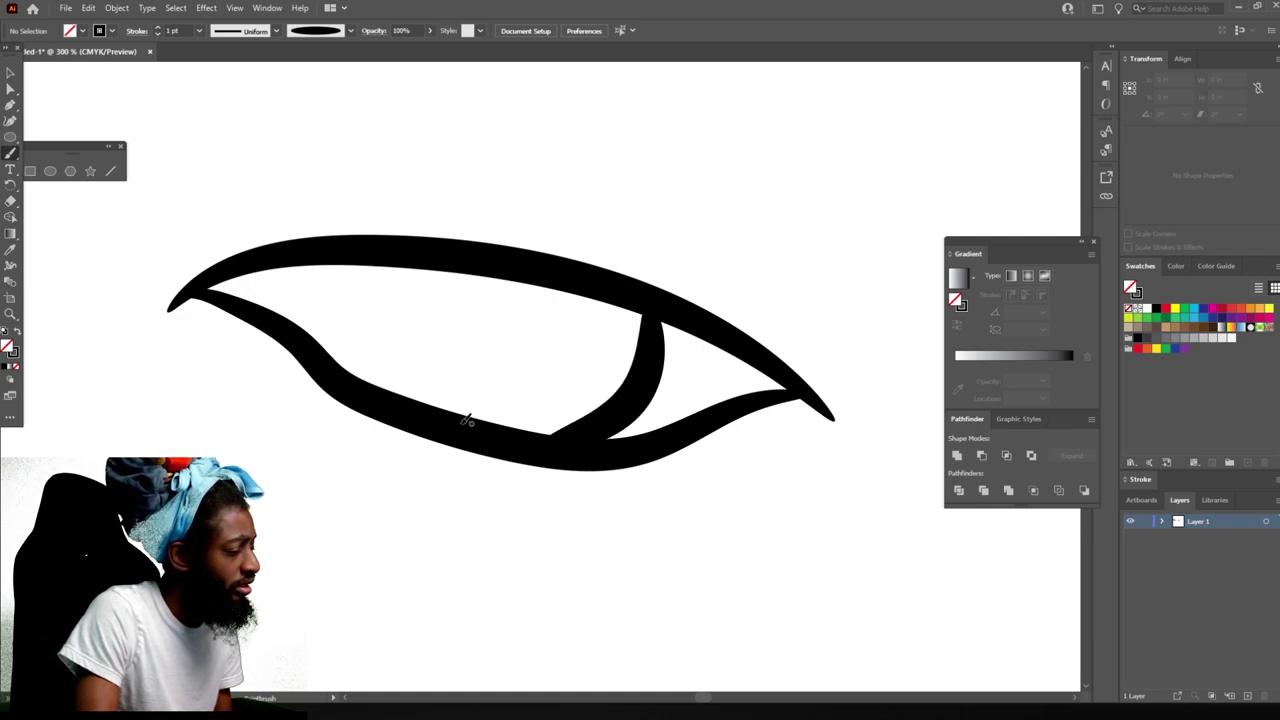
mouse_move(410, 420)
mouse_down()
mouse_move(367, 361)
mouse_move(408, 250)
mouse_up()
Paint the right eye's tapered lower lid and its two iris curves.
key(ctrl+minus)
key(ctrl+minus)
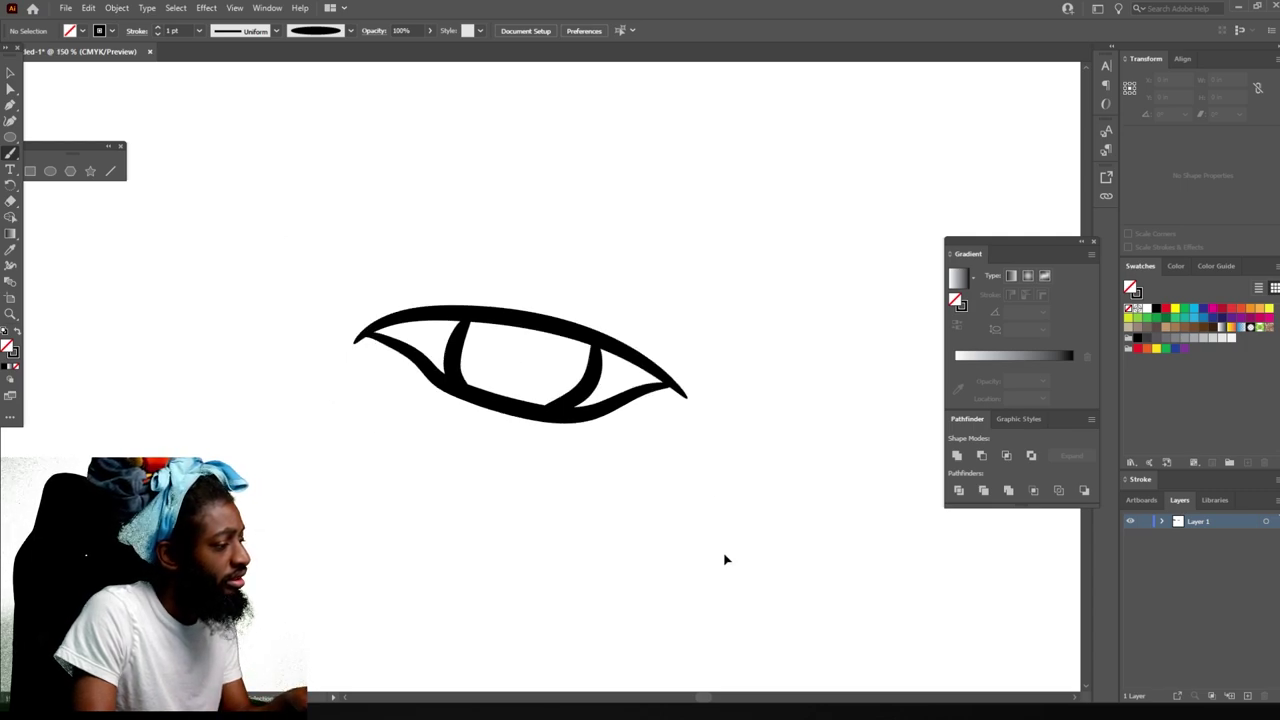
scroll(724, 557, right, 3)
key(ctrl+plus)
key(ctrl+plus)
key(ctrl+plus)
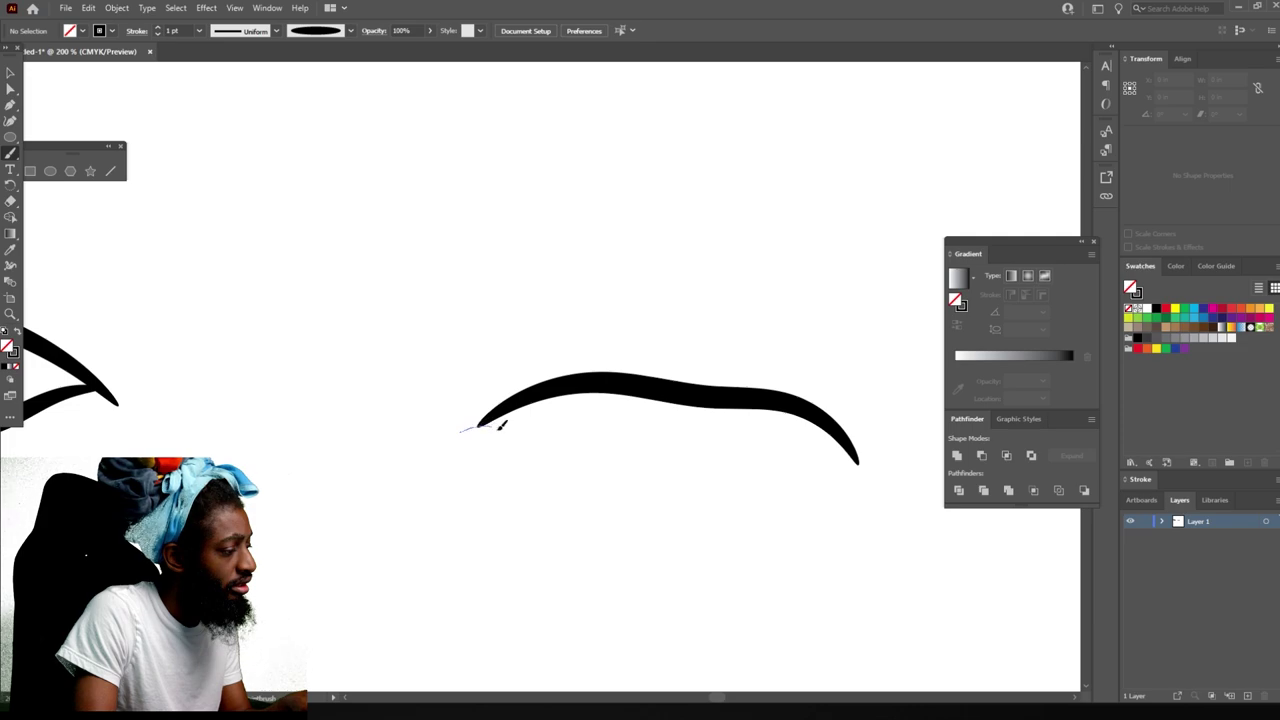
mouse_move(503, 424)
mouse_down()
mouse_move(546, 460)
mouse_move(621, 489)
mouse_move(697, 499)
mouse_move(868, 460)
mouse_up()
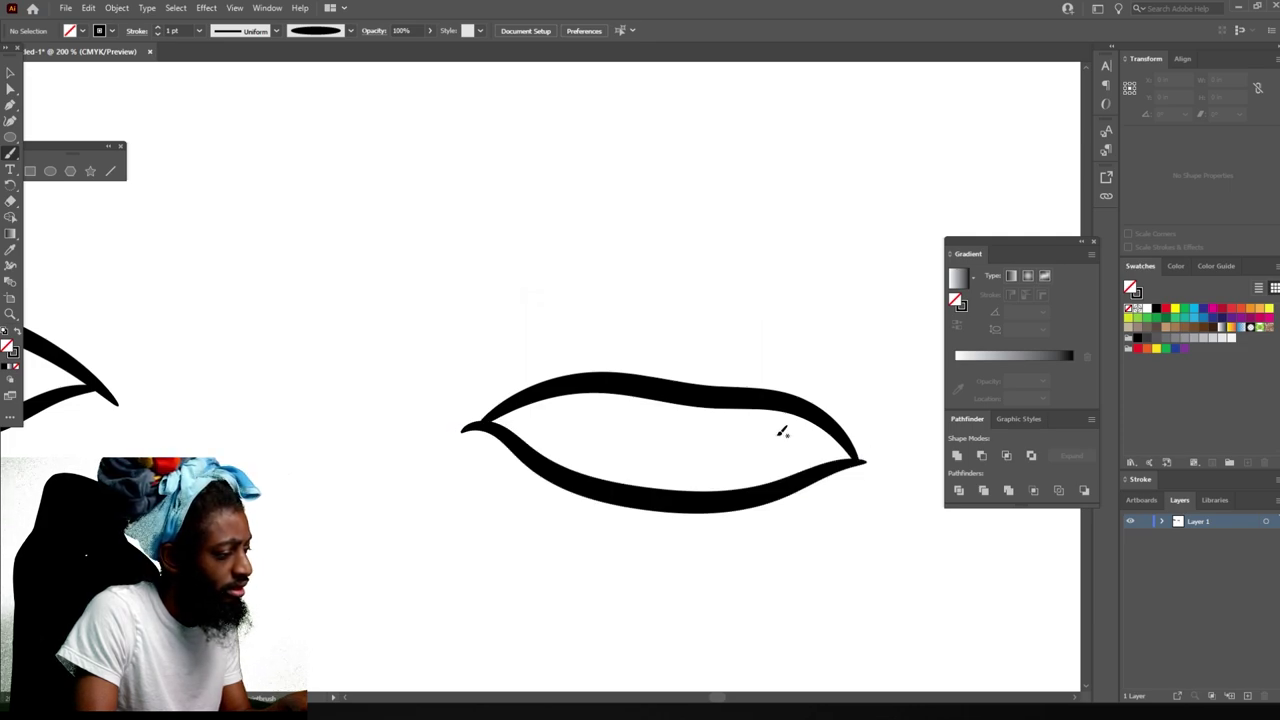
mouse_move(737, 398)
mouse_down()
mouse_move(765, 430)
mouse_move(745, 483)
mouse_move(707, 495)
mouse_up()
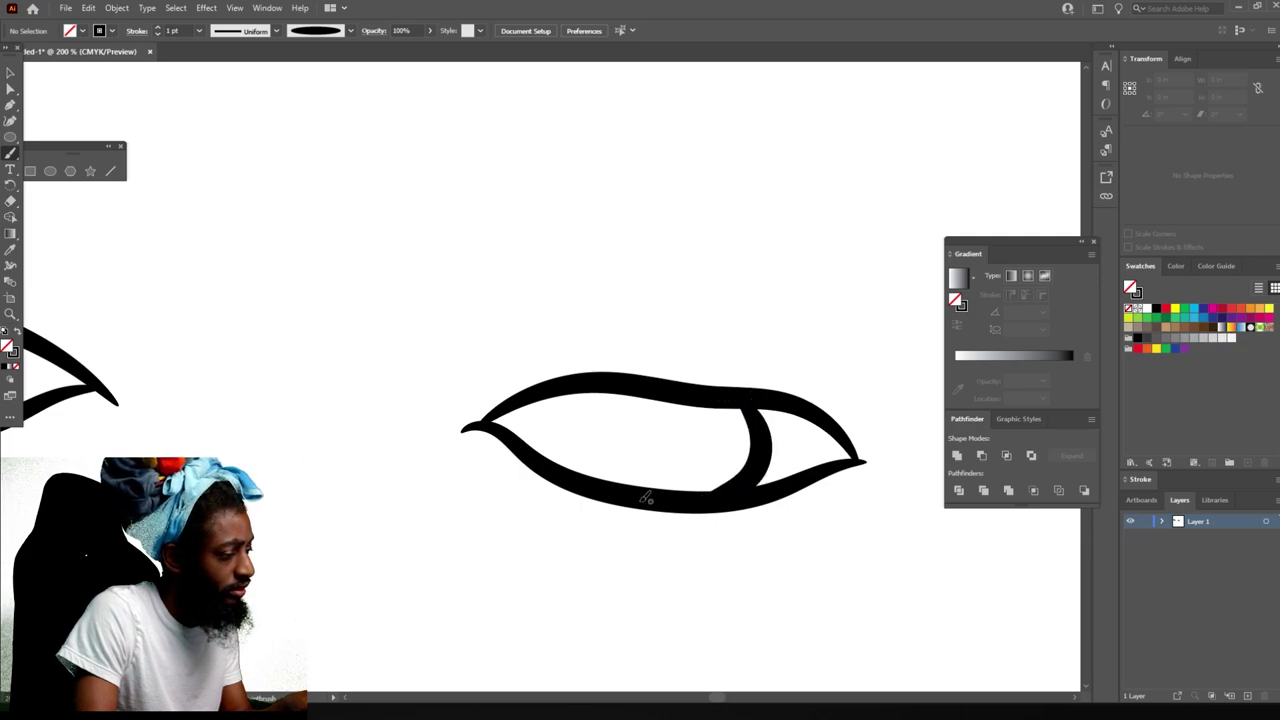
mouse_move(566, 436)
mouse_down()
mouse_move(573, 399)
mouse_move(618, 390)
mouse_up()
scroll(714, 514, down, 3)
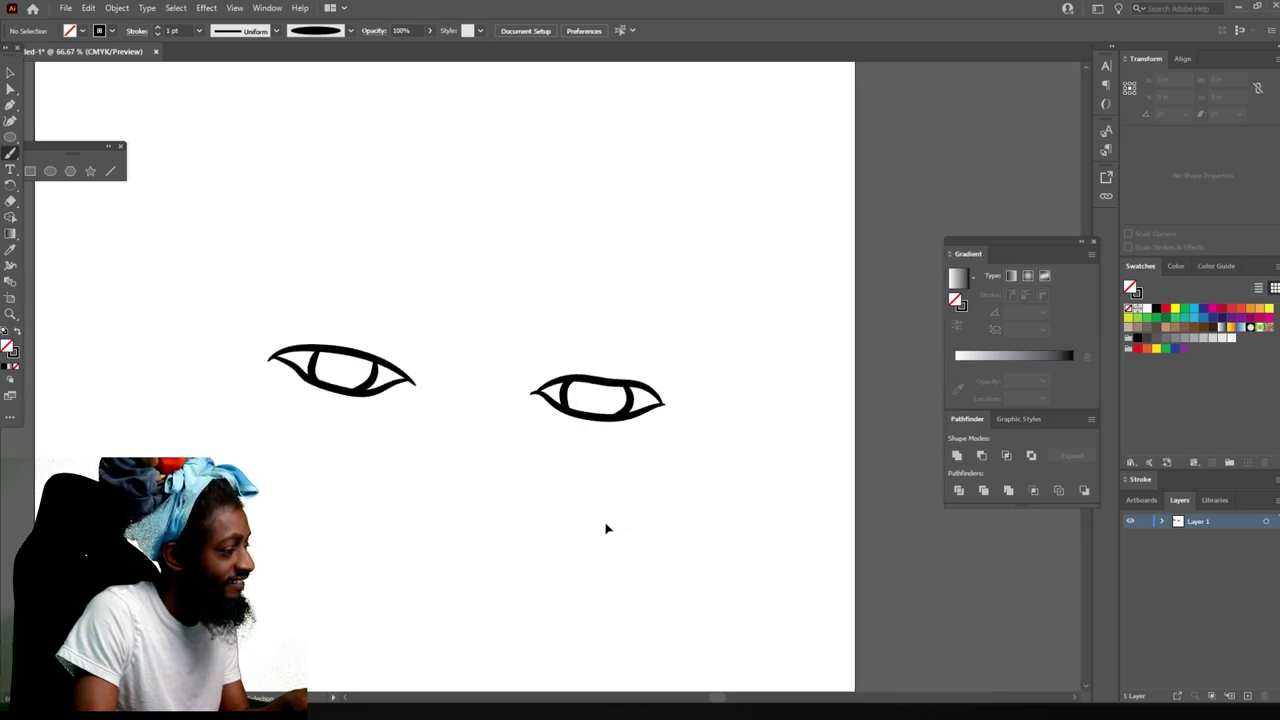
Paint crease lines under both eyes and short marks at each eye's inner corner.
scroll(607, 525, up, 2)
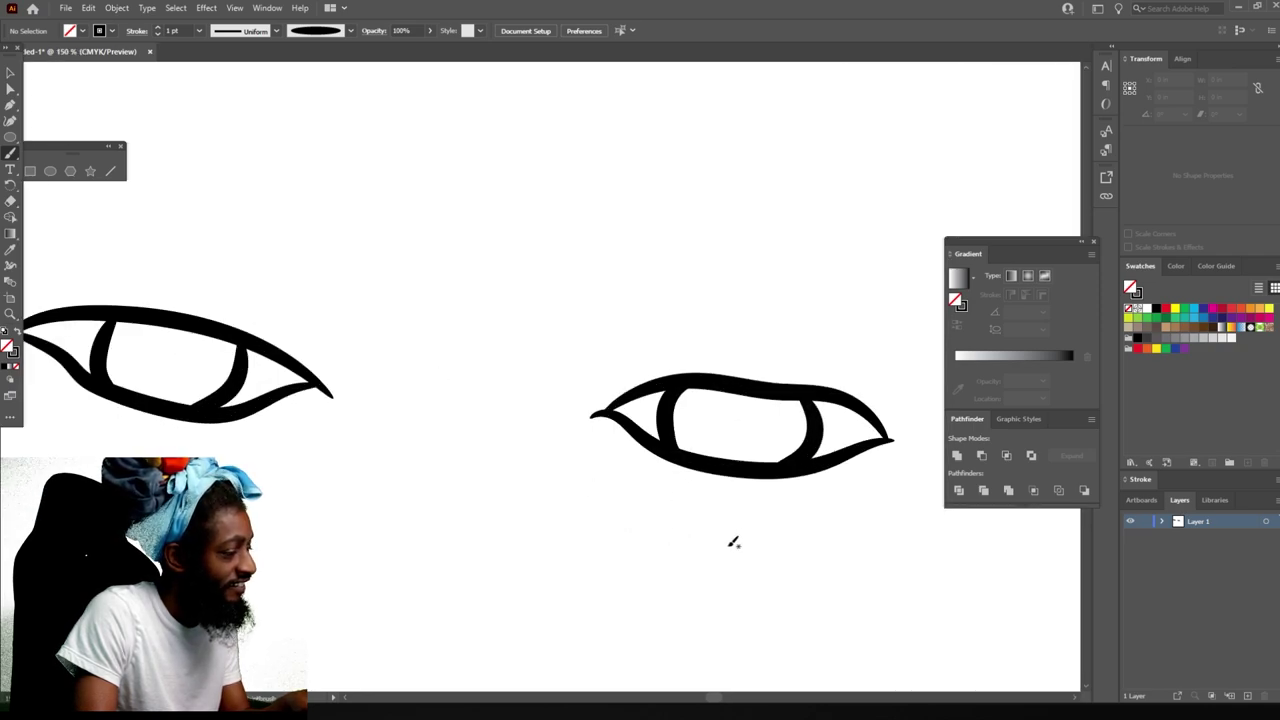
mouse_move(785, 518)
mouse_down()
mouse_move(691, 511)
mouse_move(596, 443)
mouse_up()
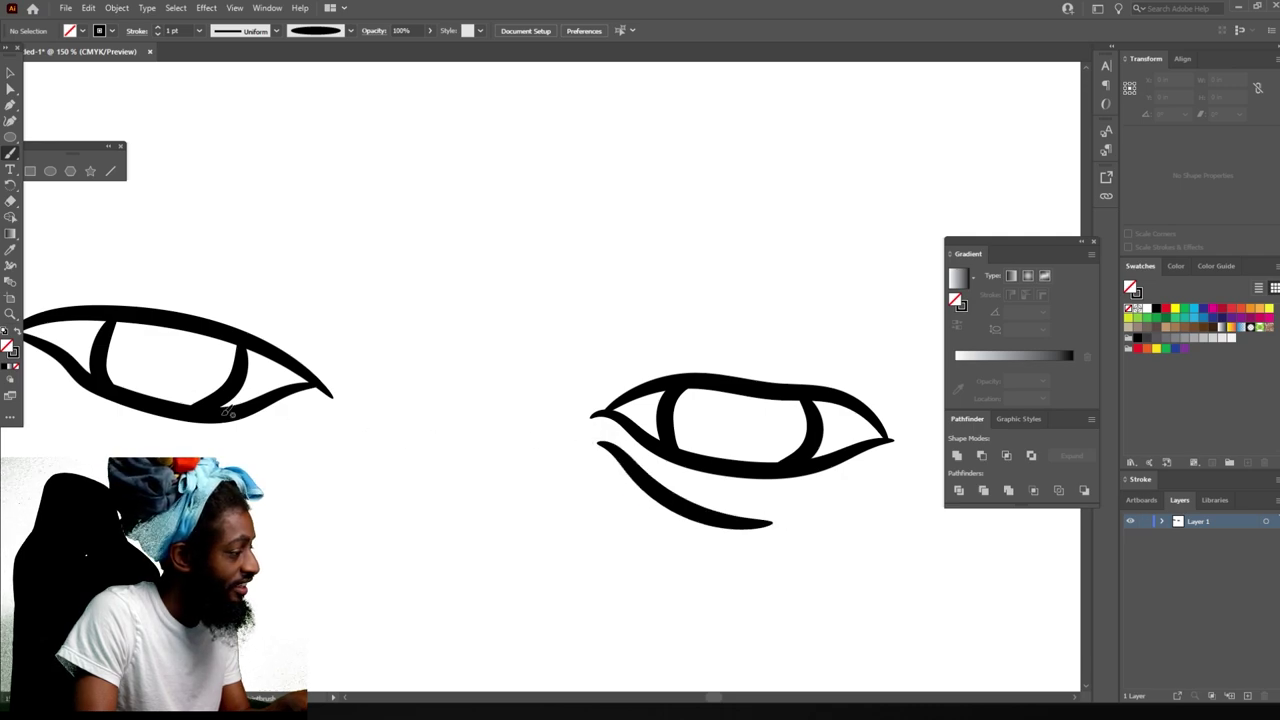
drag(327, 415, 295, 414)
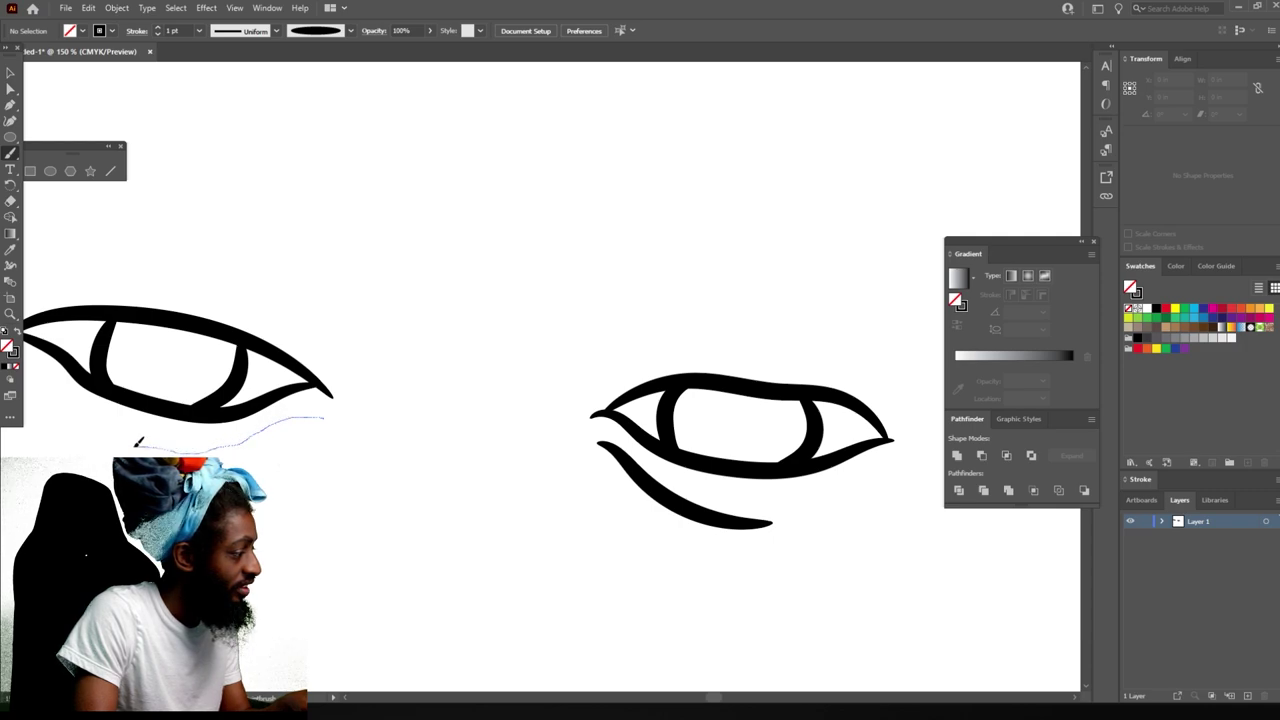
drag(138, 441, 137, 442)
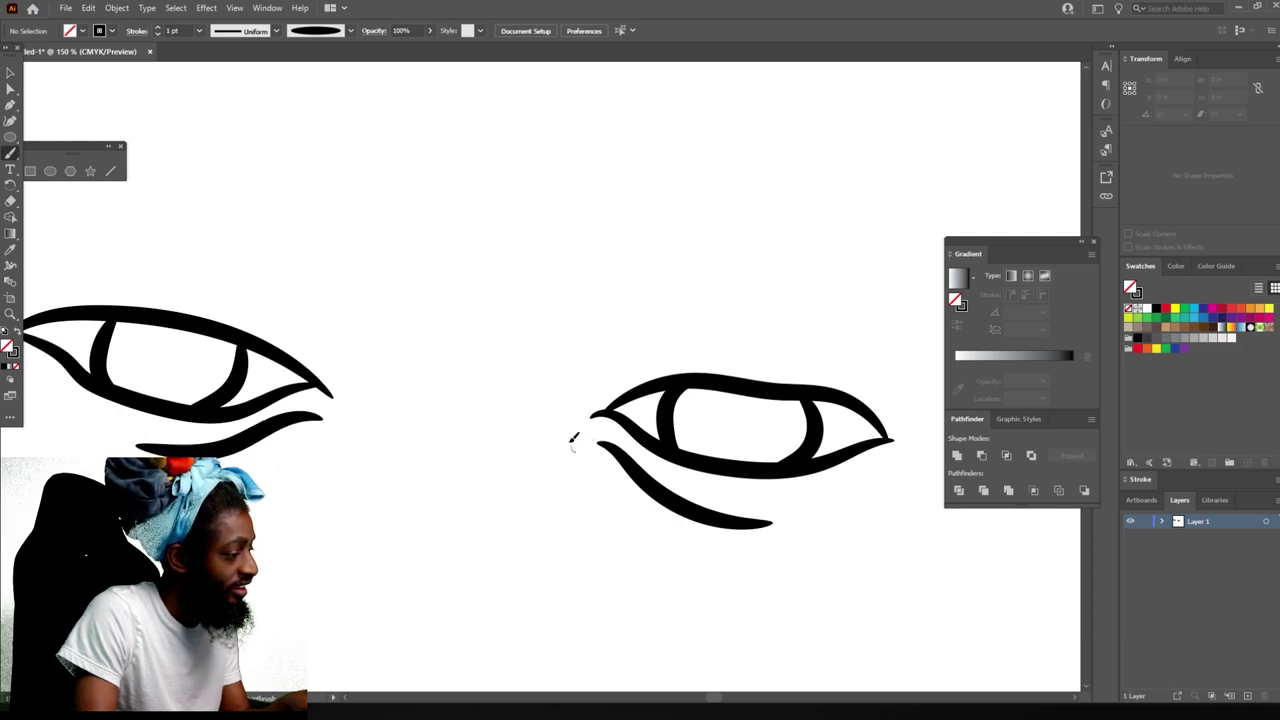
mouse_move(573, 438)
mouse_down()
mouse_move(564, 402)
mouse_move(575, 393)
mouse_up()
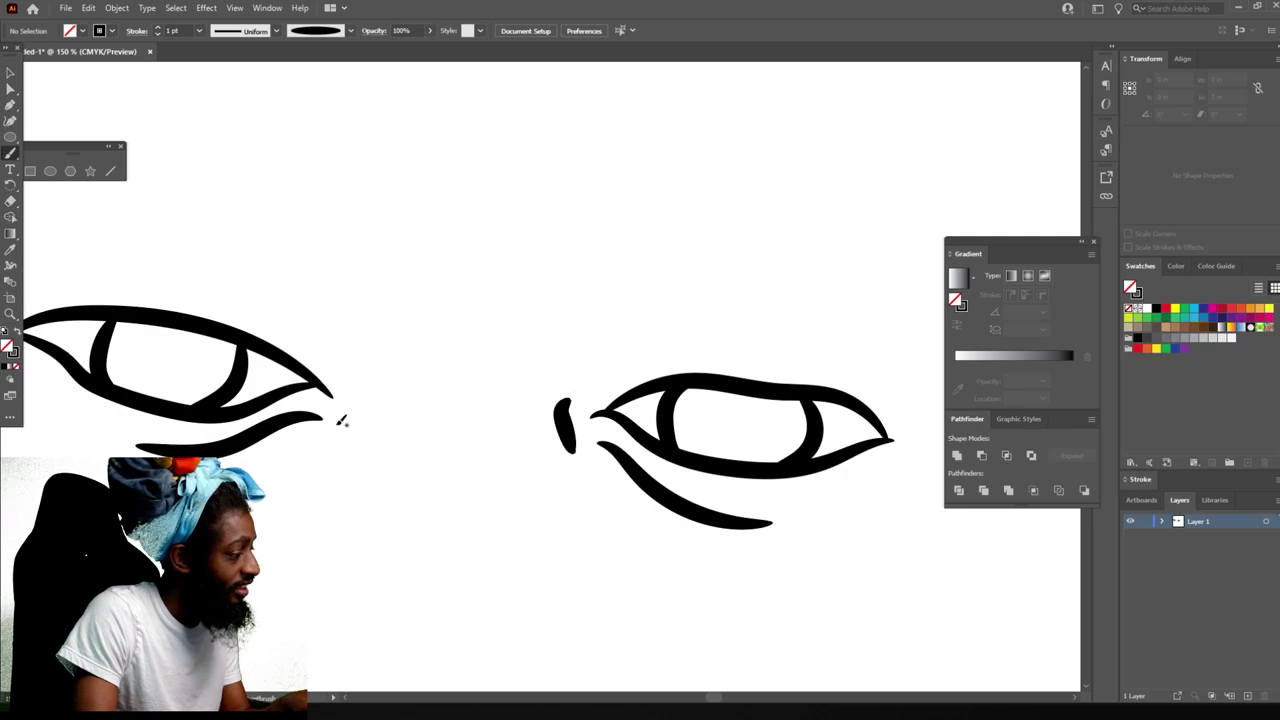
drag(362, 371, 362, 372)
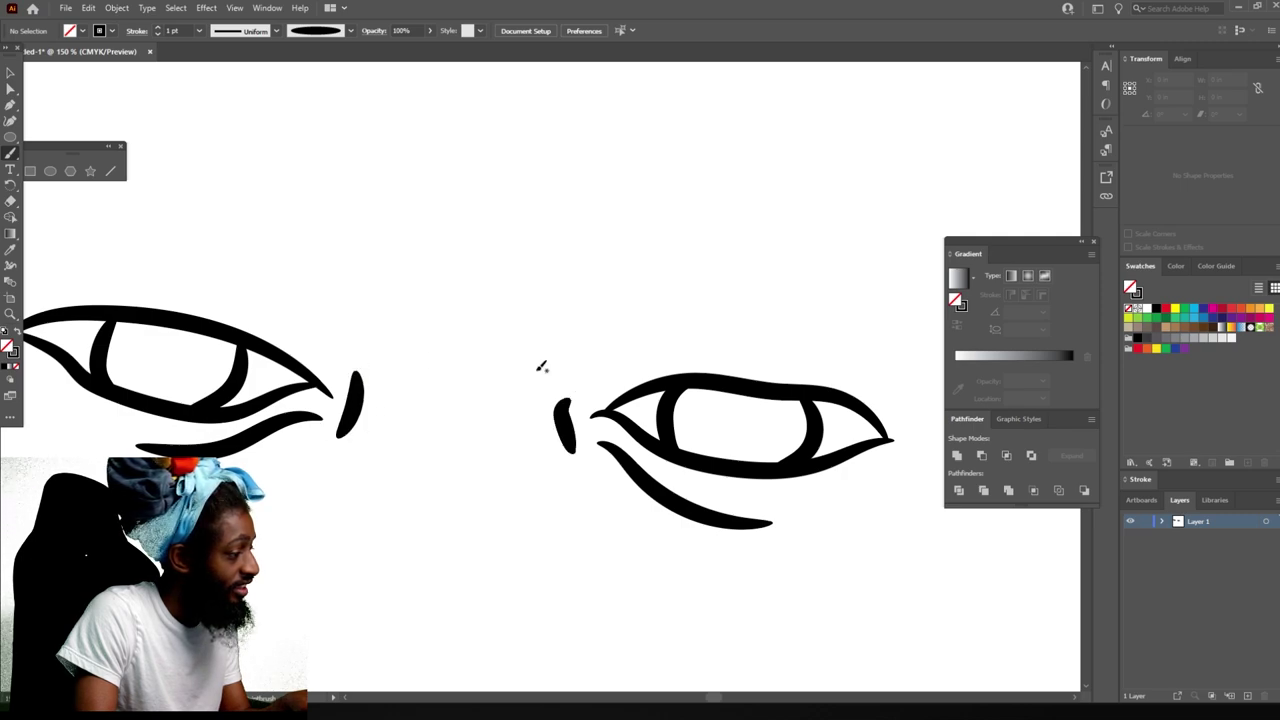
Paint arched brow lines over the right and left eyes, then check the view.
mouse_move(891, 389)
mouse_down()
mouse_move(831, 343)
mouse_move(768, 326)
mouse_up()
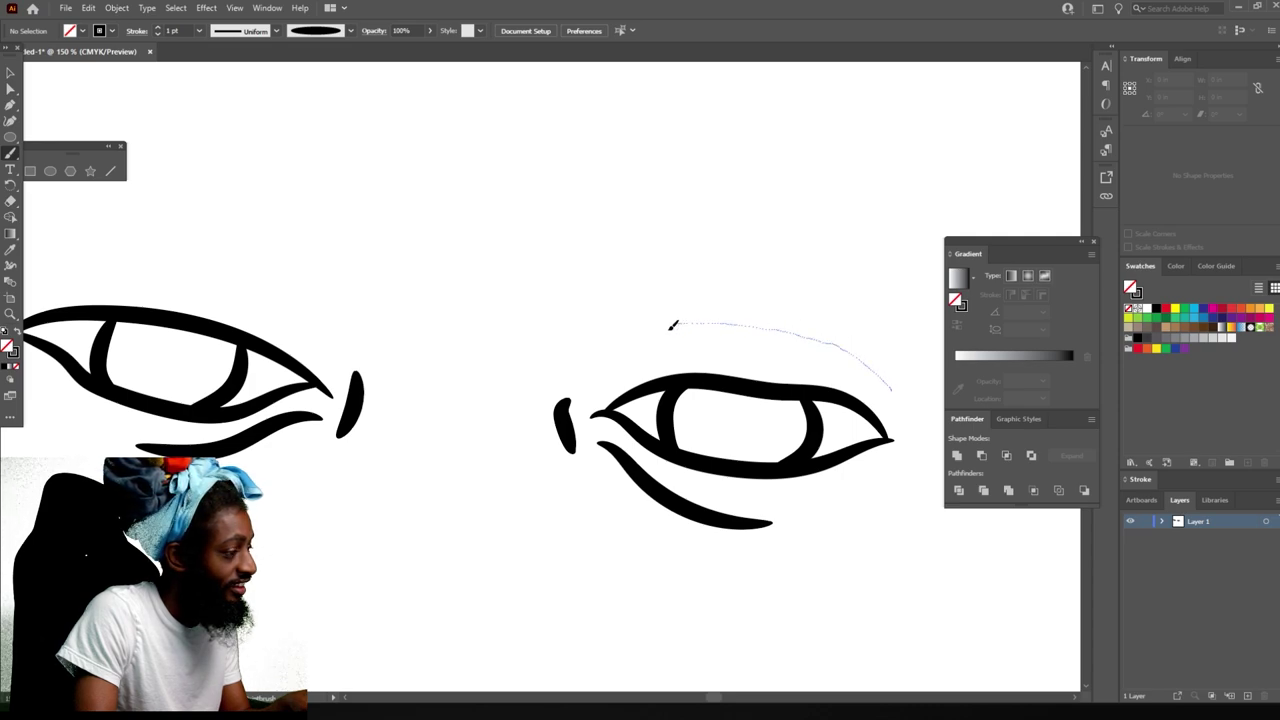
drag(673, 325, 601, 371)
mouse_move(346, 354)
mouse_down()
mouse_move(328, 290)
mouse_move(296, 254)
mouse_move(149, 226)
mouse_up()
drag(68, 240, 68, 240)
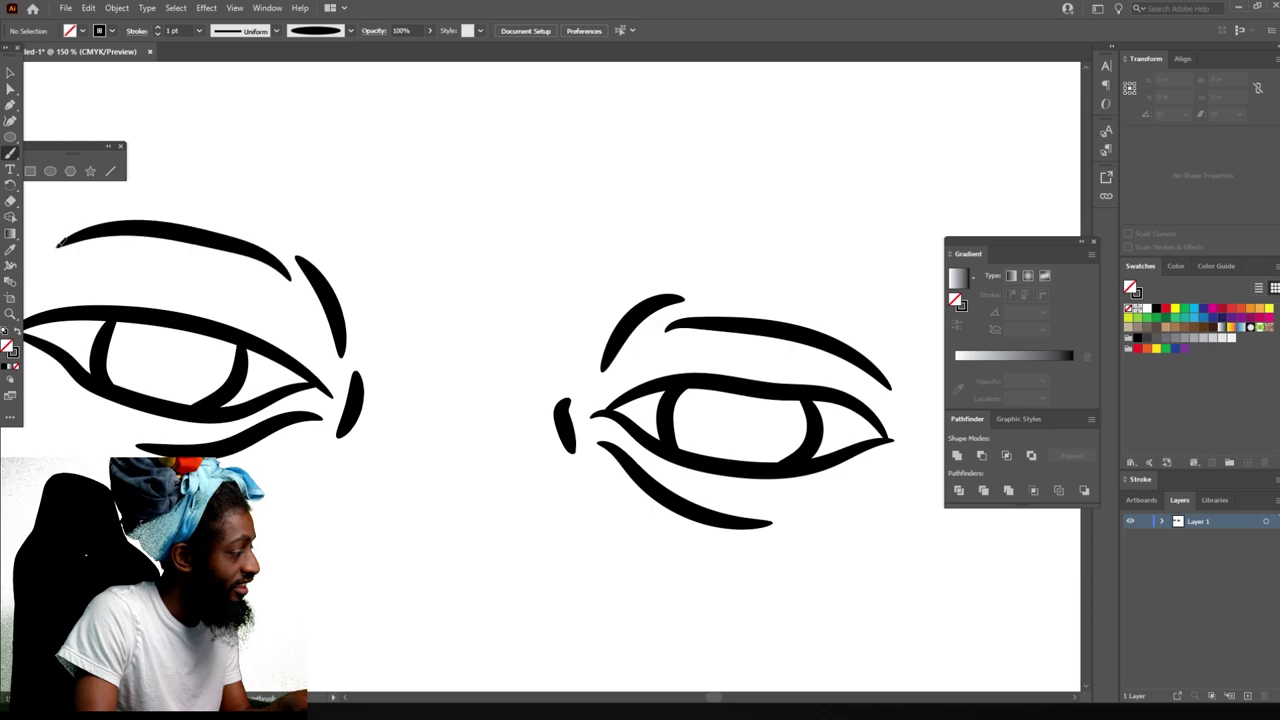
key(ctrl+minus)
key(ctrl+minus)
key(ctrl+minus)
key(ctrl+plus)
key(ctrl+plus)
key(ctrl+plus)
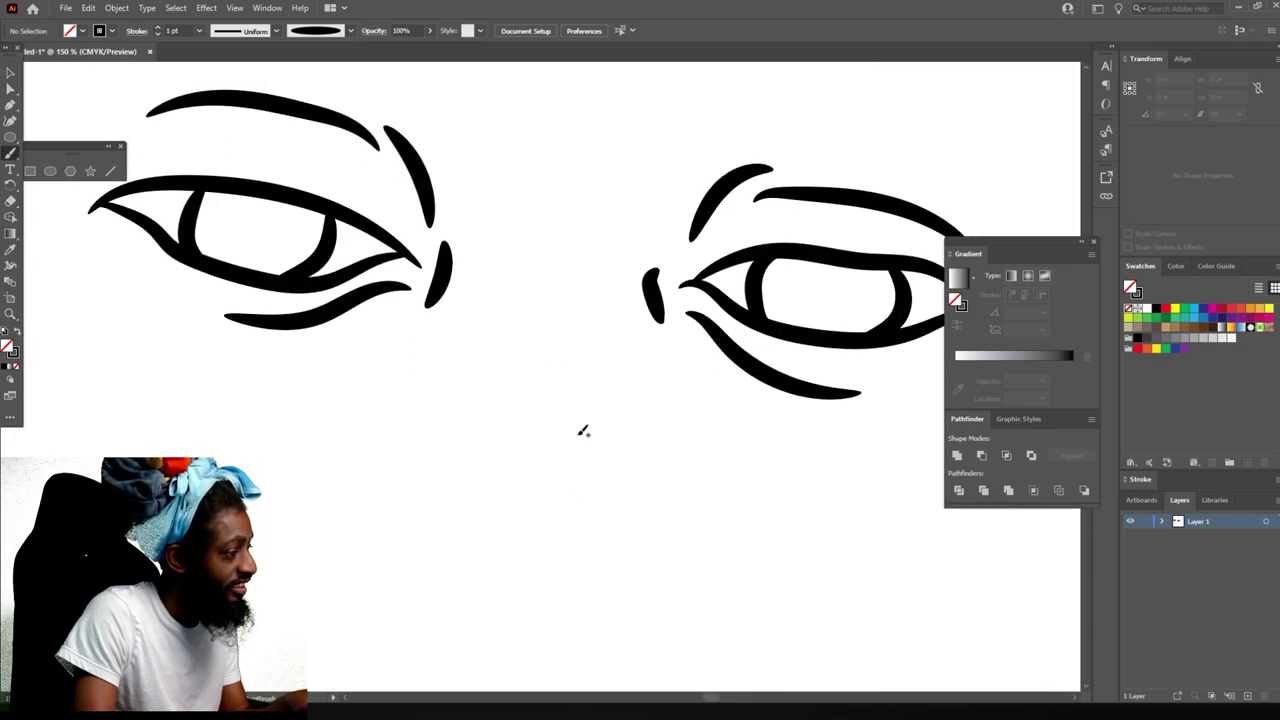
Paint the nose tip curve, the nostril base, and a bridge line rising toward the left eye.
scroll(585, 425, down, 1)
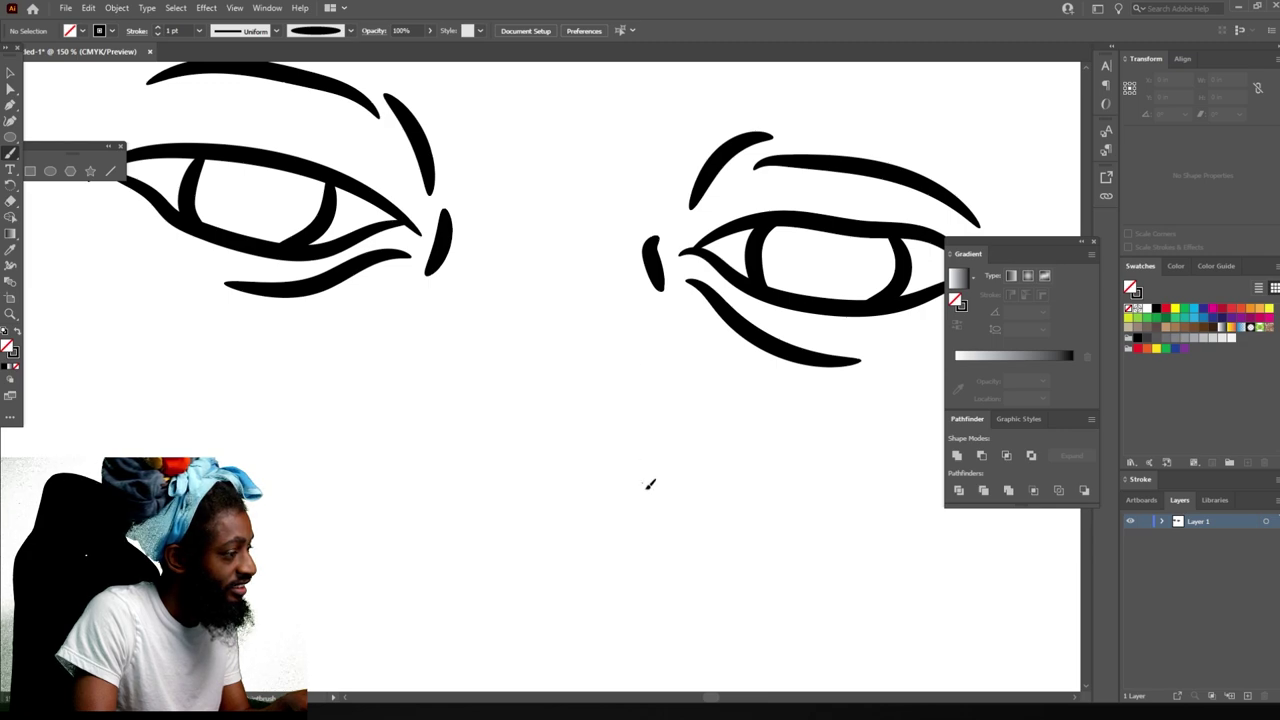
mouse_move(644, 483)
mouse_down()
mouse_move(678, 558)
mouse_move(654, 585)
mouse_move(597, 580)
mouse_up()
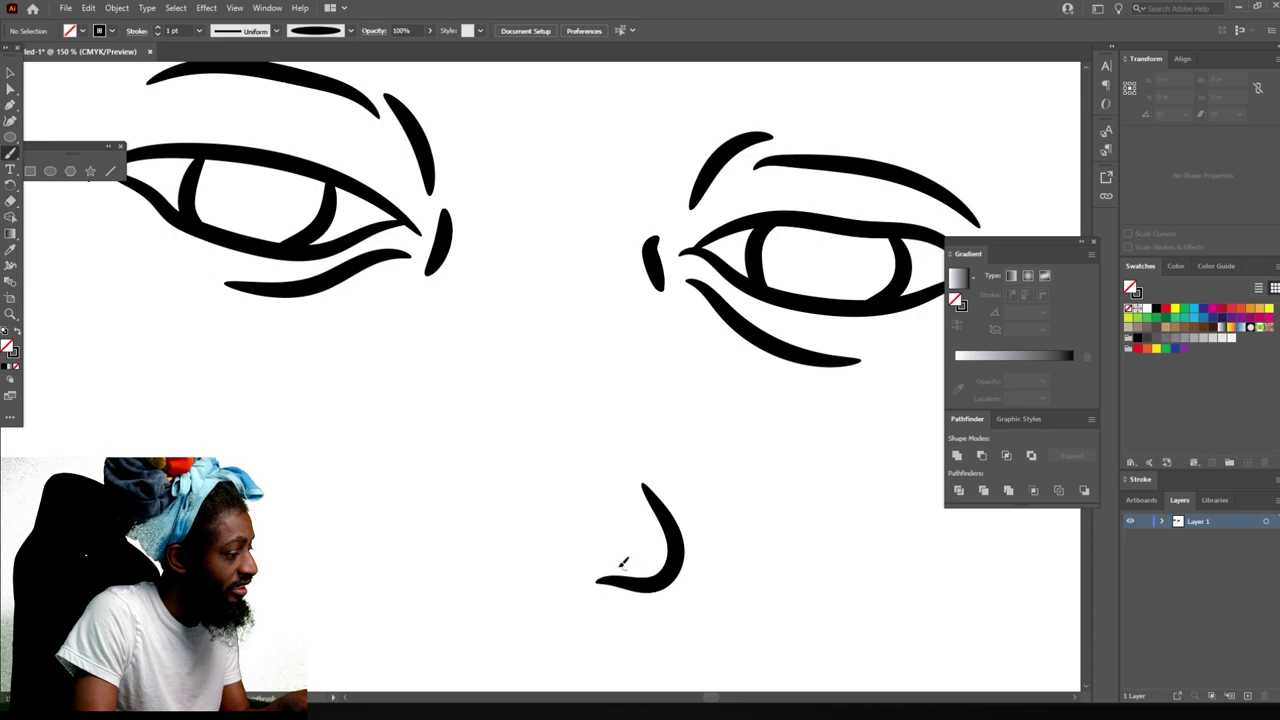
mouse_move(551, 578)
mouse_down()
mouse_move(442, 526)
mouse_move(415, 523)
mouse_move(399, 539)
mouse_move(372, 521)
mouse_move(367, 479)
mouse_move(436, 411)
mouse_up()
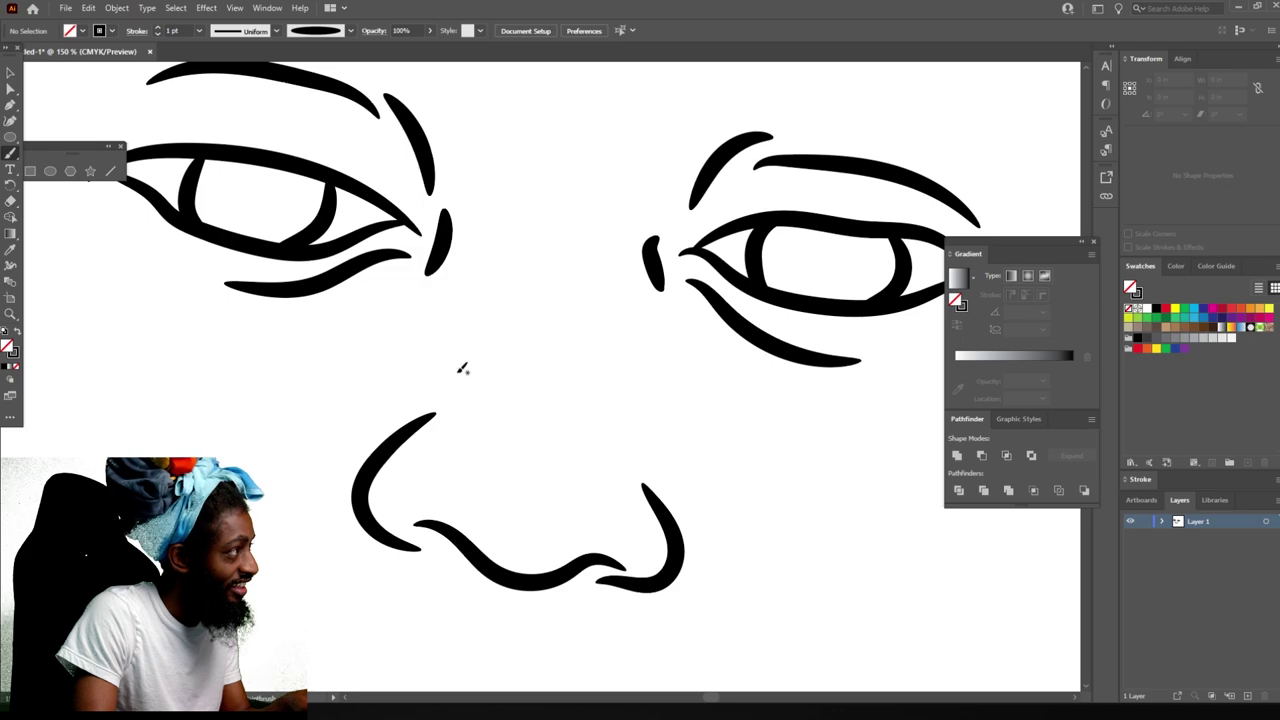
mouse_move(483, 347)
mouse_down()
mouse_move(531, 277)
mouse_move(540, 213)
mouse_move(567, 199)
mouse_up()
key(ctrl+minus)
key(ctrl+minus)
scroll(686, 489, down, 2)
Paint the upper lip, a parting line to the right mouth corner, and the lower lip curve.
key(ctrl+equal)
key(ctrl+equal)
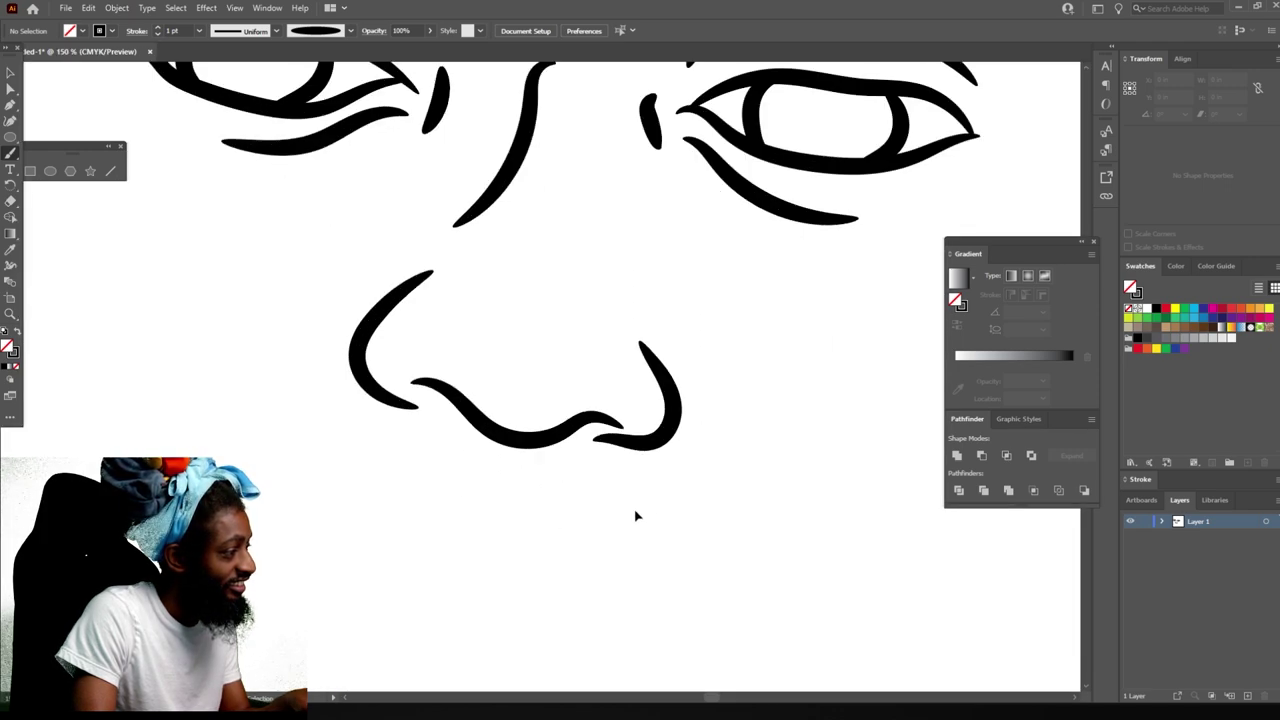
mouse_move(774, 620)
mouse_down()
mouse_move(608, 506)
mouse_move(456, 468)
mouse_move(305, 490)
mouse_move(208, 484)
mouse_up()
scroll(316, 468, down, 1)
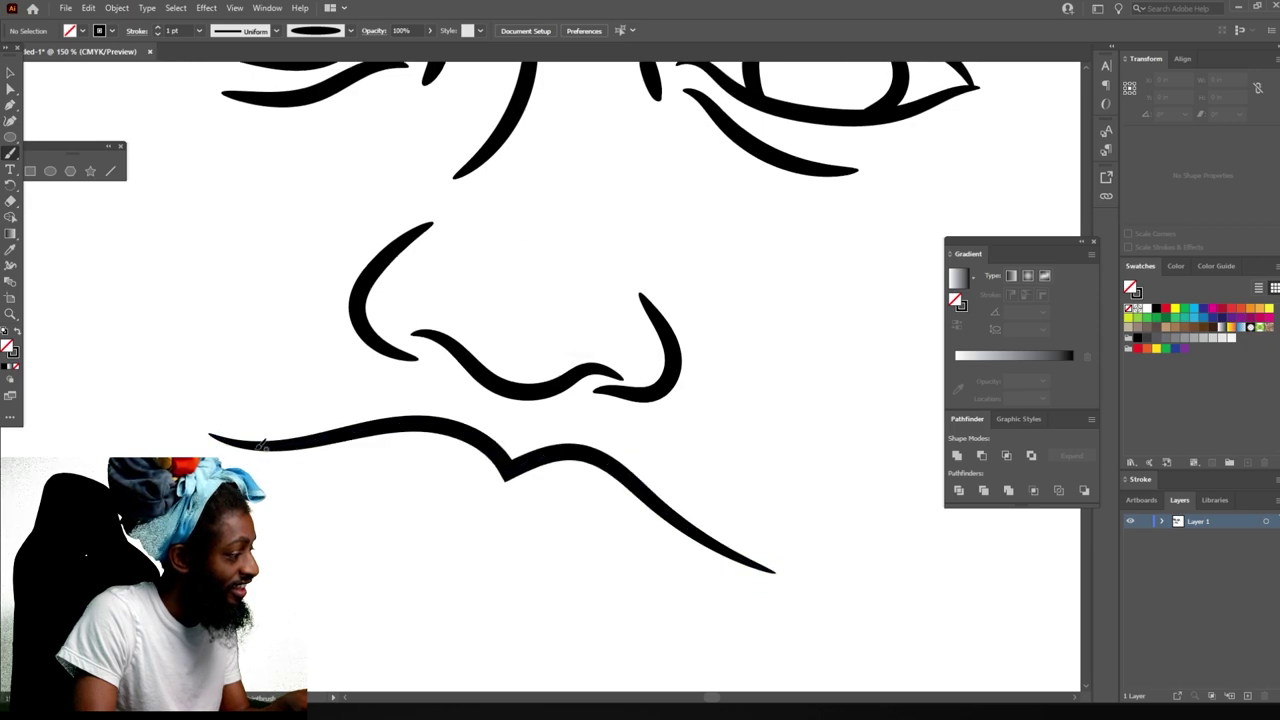
mouse_move(333, 478)
mouse_down()
mouse_move(447, 501)
mouse_move(493, 527)
mouse_up()
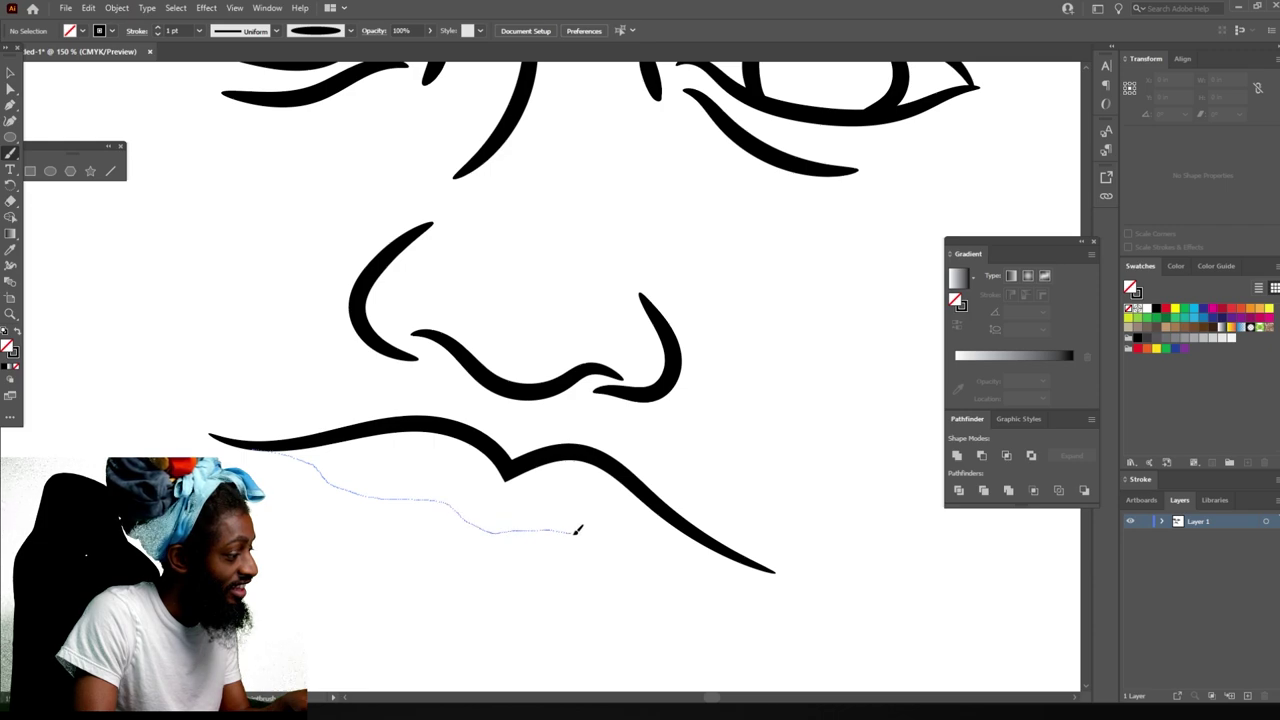
drag(576, 532, 773, 568)
scroll(326, 432, down, 1)
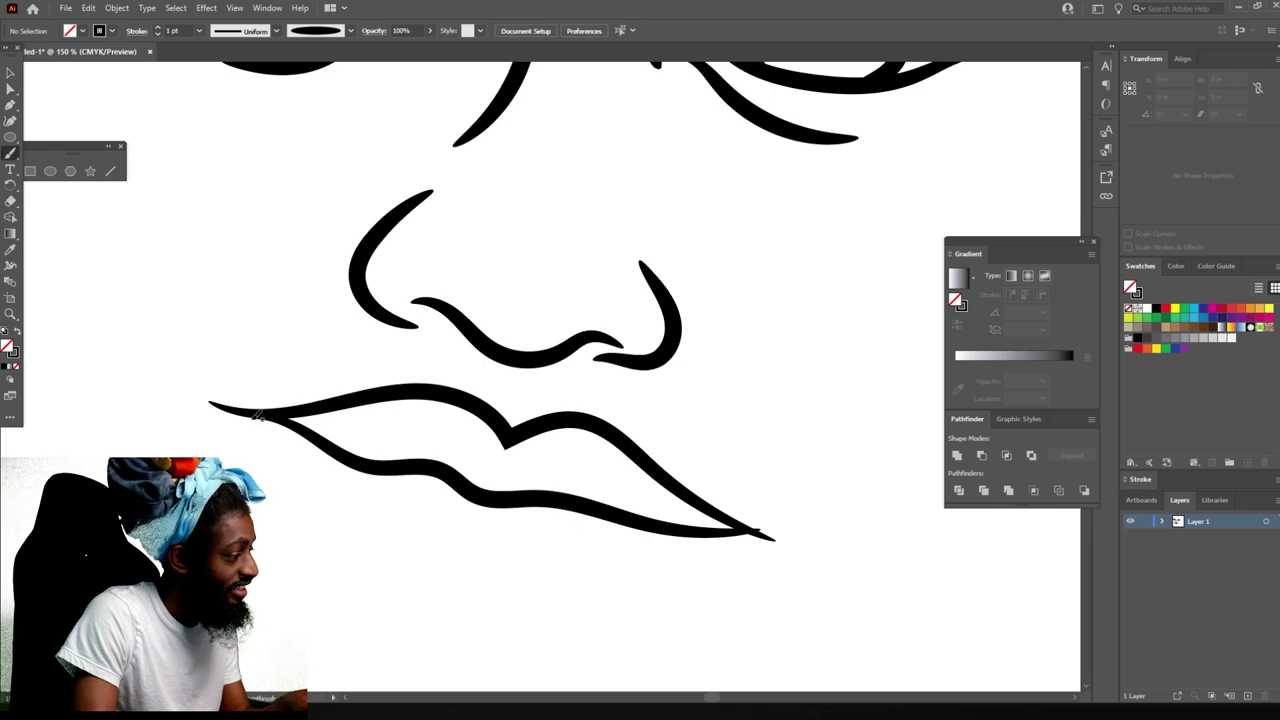
mouse_move(314, 463)
mouse_down()
mouse_move(365, 541)
mouse_move(425, 581)
mouse_move(525, 601)
mouse_move(645, 588)
mouse_move(760, 531)
mouse_up()
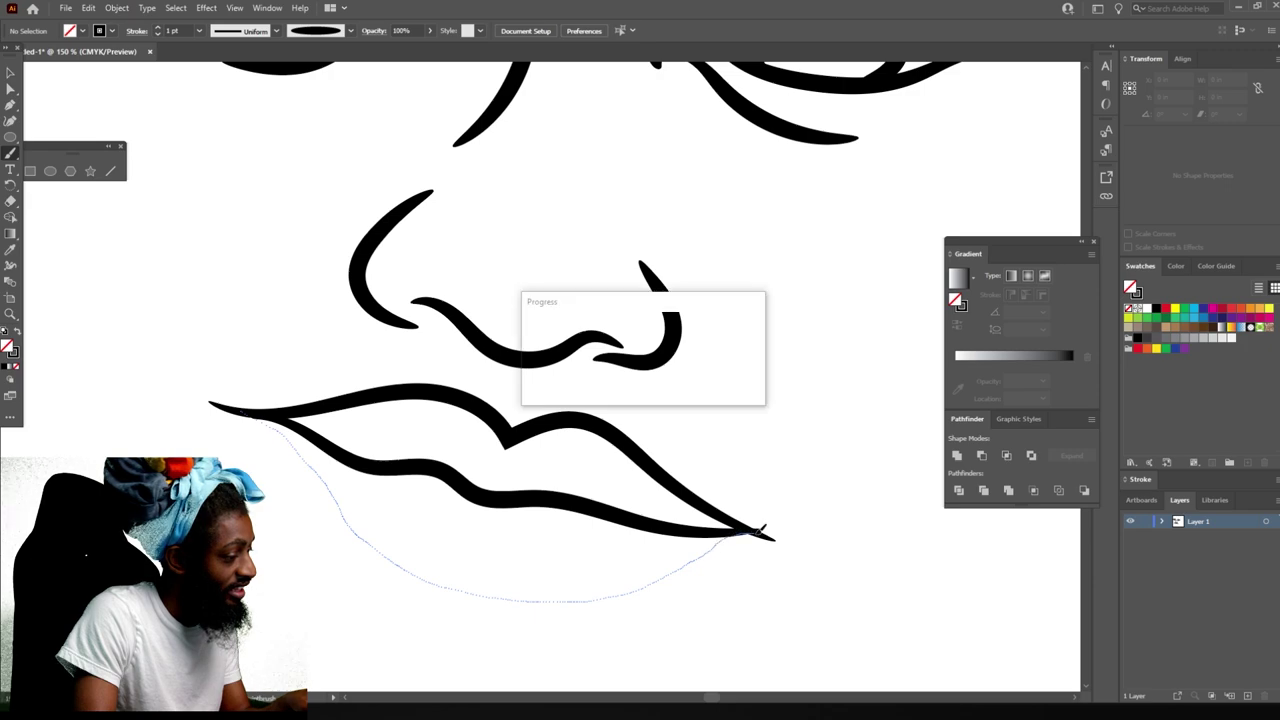
key(ctrl+minus)
key(ctrl+minus)
key(ctrl+minus)
Zoom in and scroll up over the face to prepare for changing tools.
key(ctrl+plus)
key(ctrl+plus)
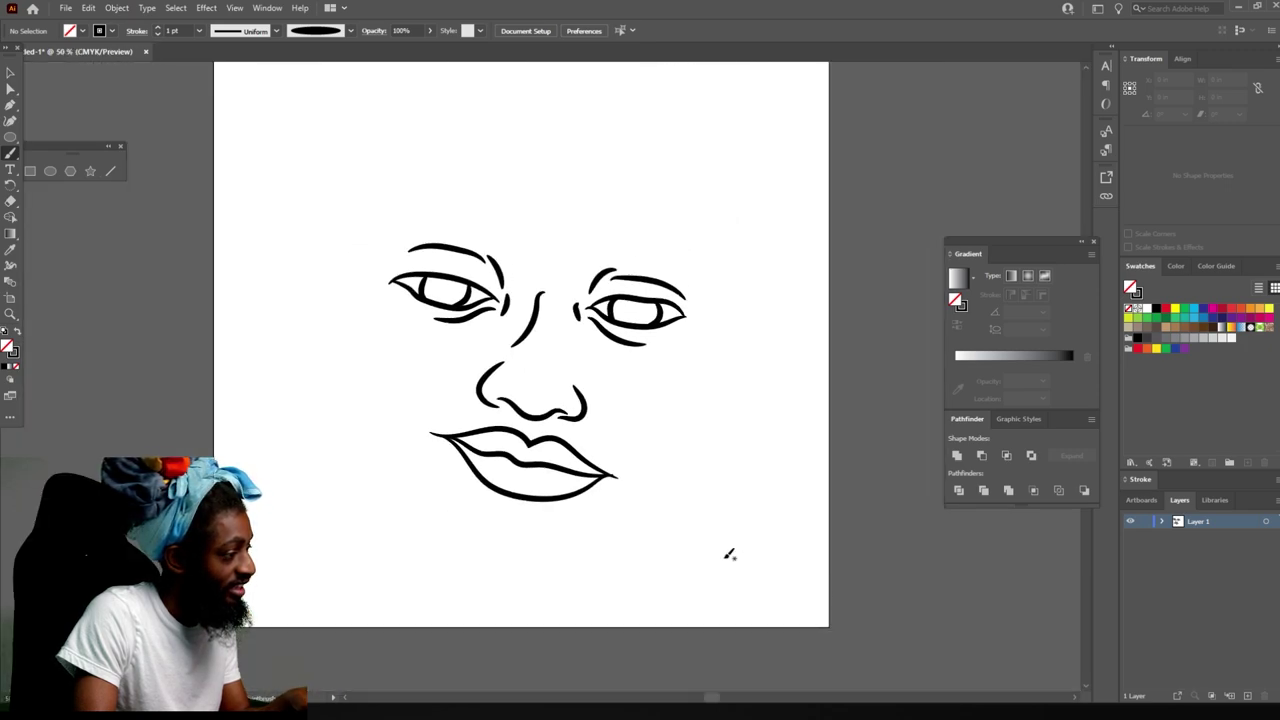
scroll(736, 547, up, 2)
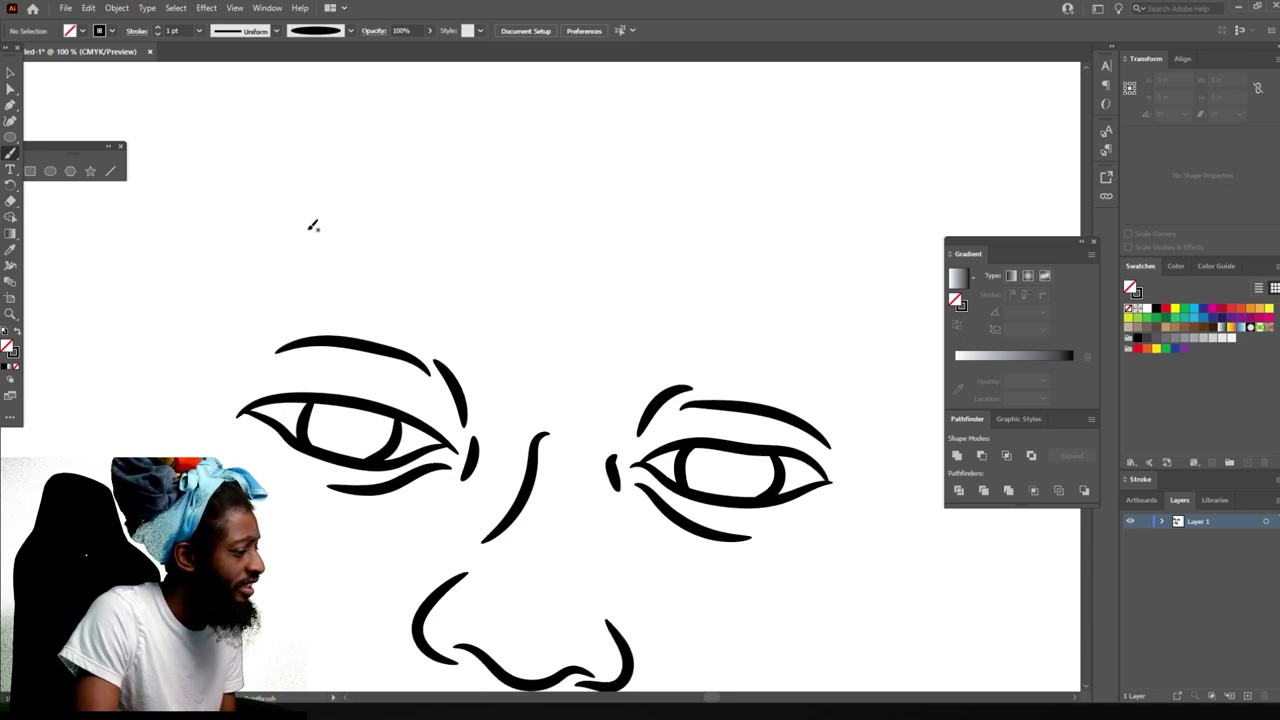
Switch to the Pencil tool with black fill and no stroke, and confirm its options.
click(10, 154)
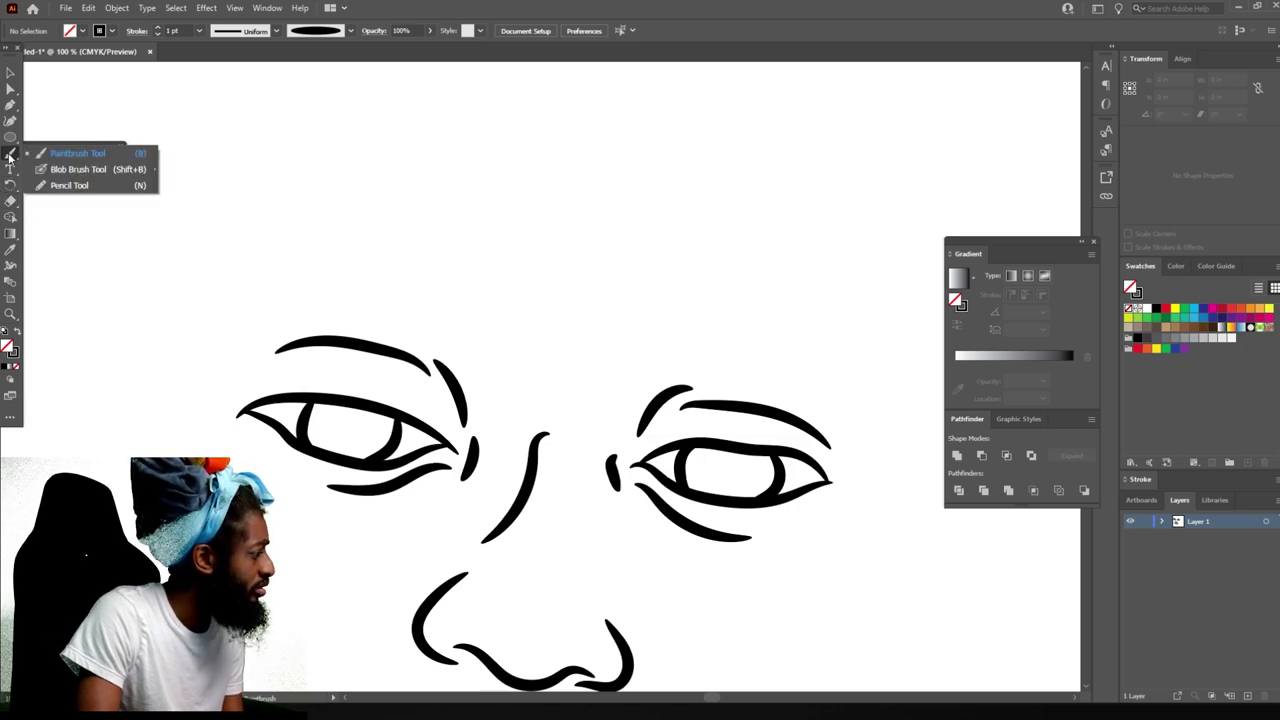
click(54, 187)
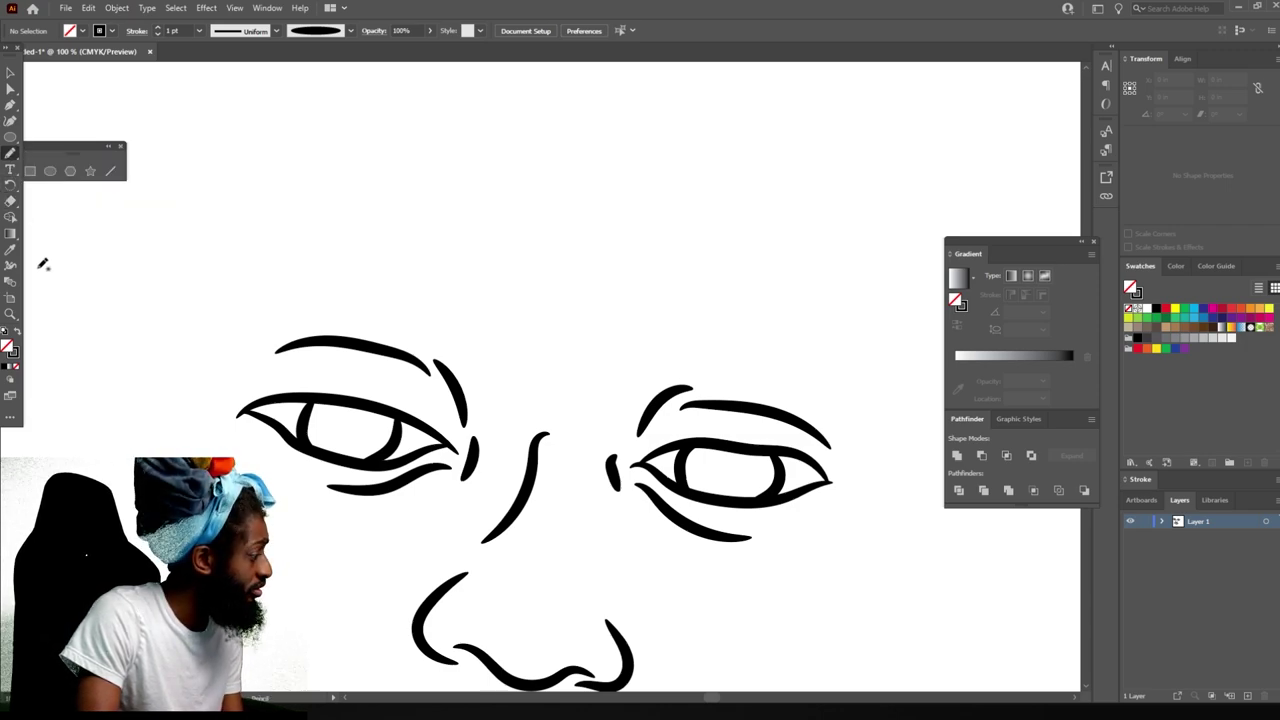
click(17, 334)
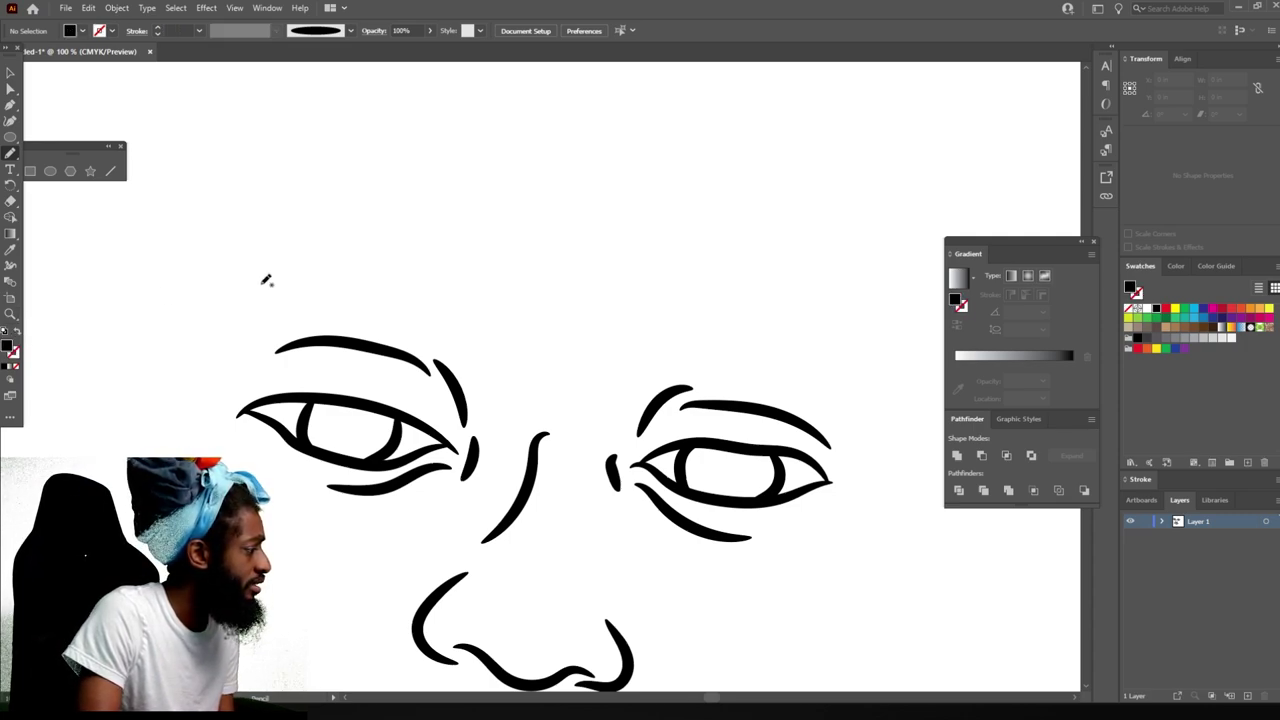
scroll(540, 325, down, 1)
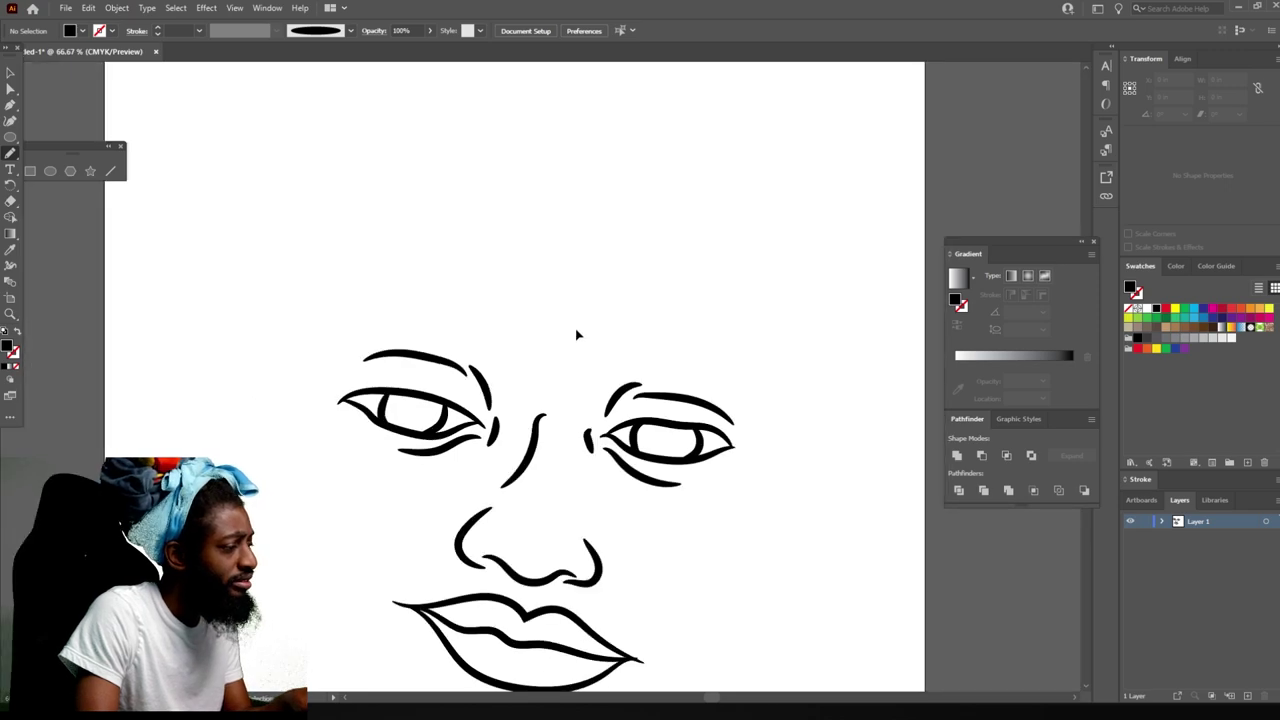
scroll(577, 334, up, 1)
double_click(12, 155)
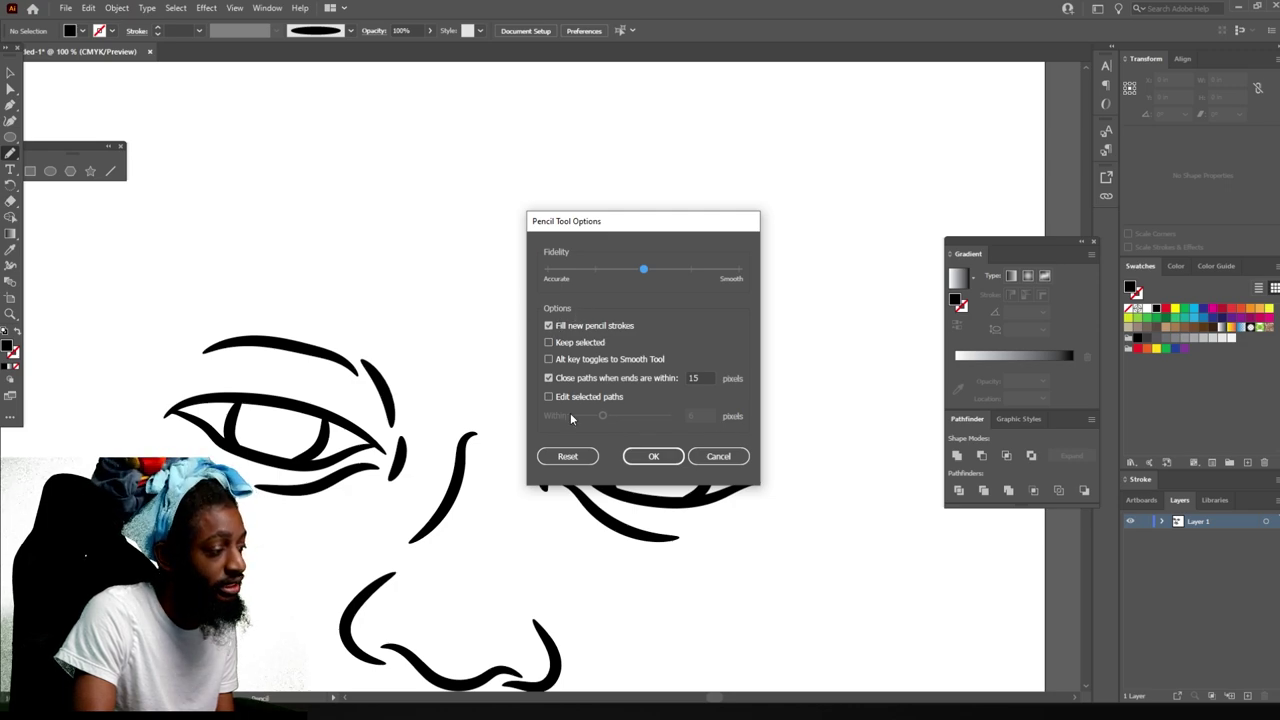
click(653, 456)
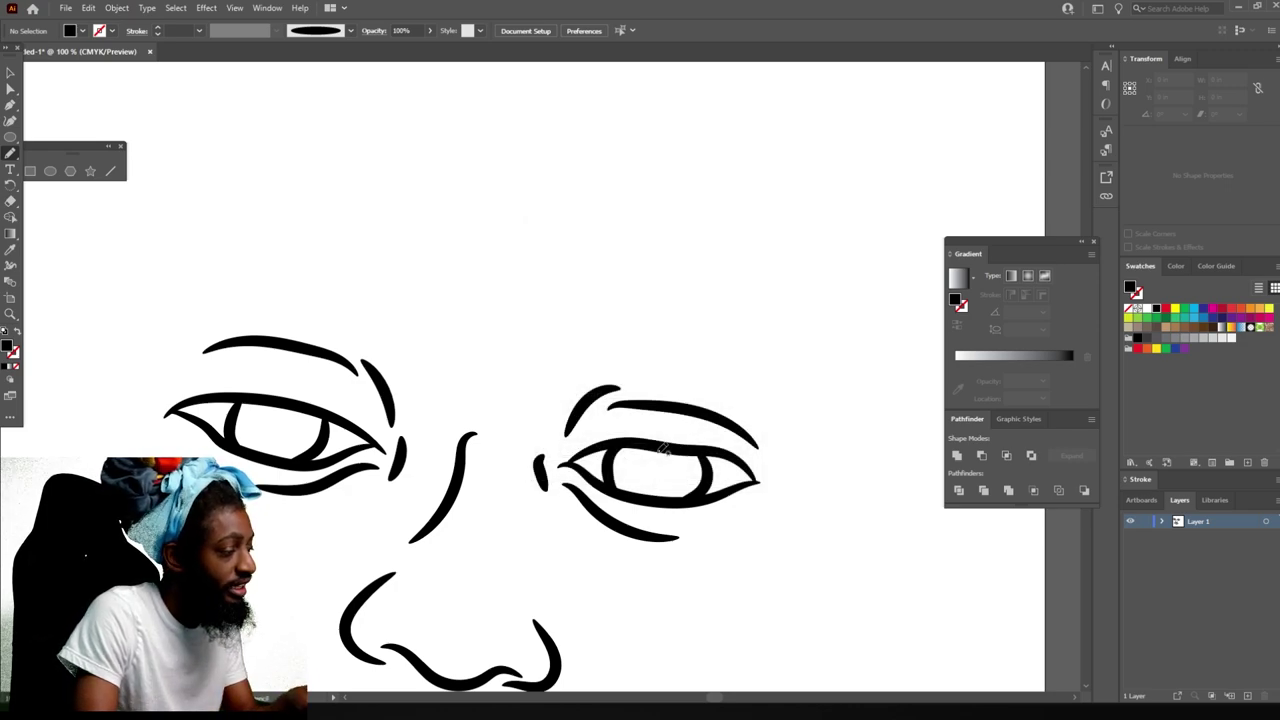
Draw thick solid-black filled pencil eyebrow shapes above the right eye and then the left eye.
scroll(663, 450, up, 2)
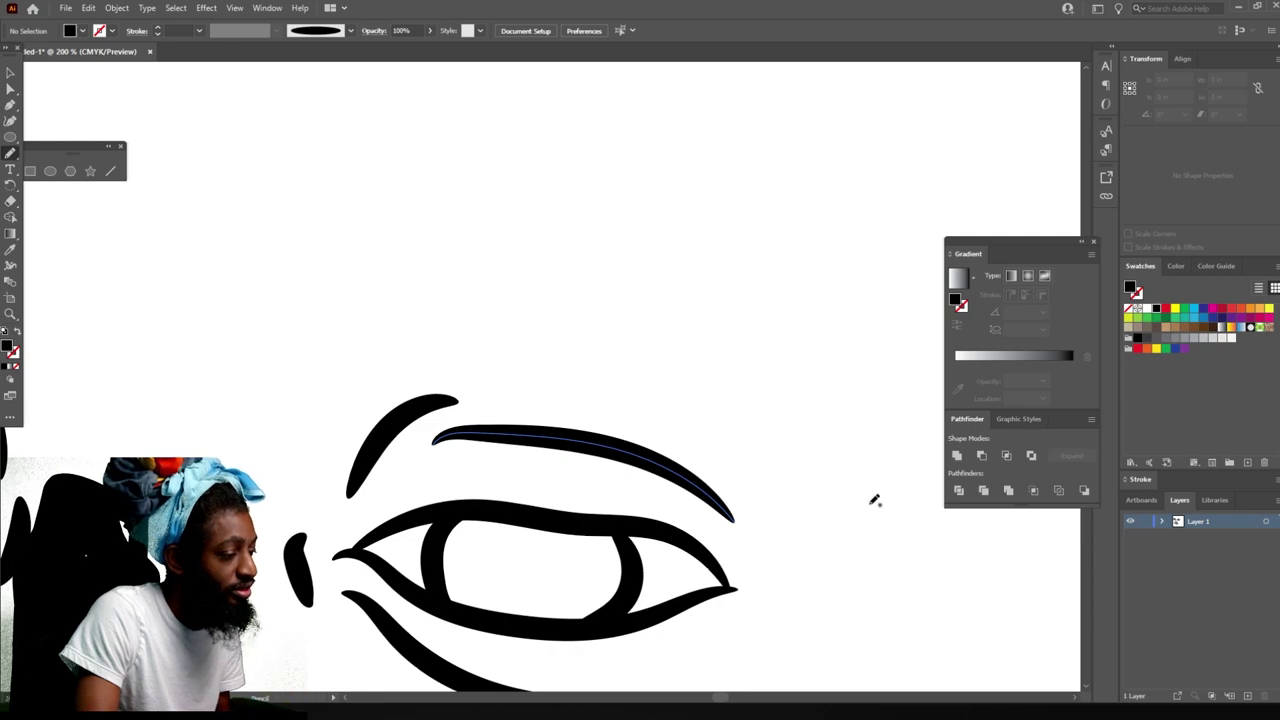
mouse_move(857, 487)
mouse_down()
mouse_move(823, 419)
mouse_move(782, 379)
mouse_move(688, 325)
mouse_move(484, 297)
mouse_move(327, 315)
mouse_move(306, 258)
mouse_move(306, 199)
mouse_move(327, 222)
mouse_move(527, 222)
mouse_move(662, 257)
mouse_move(712, 286)
mouse_move(829, 423)
mouse_up()
key(ctrl+minus)
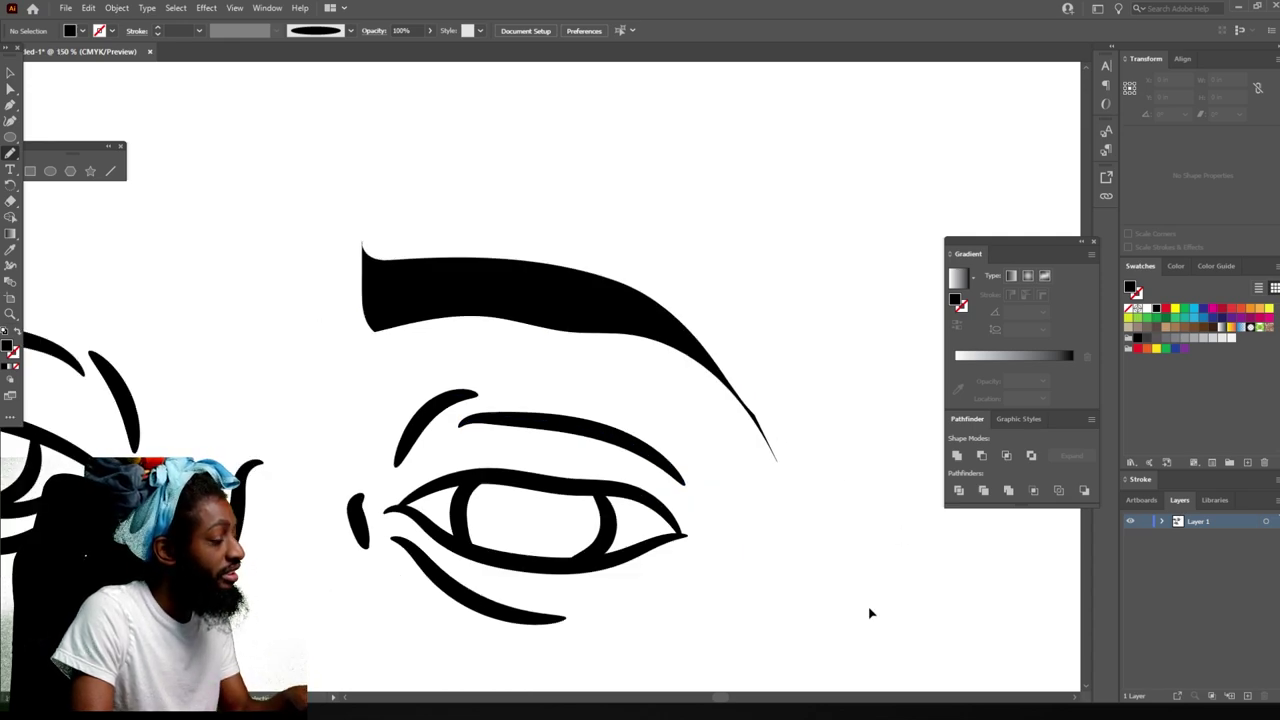
key(ctrl+minus)
key(ctrl+minus)
key(ctrl+0)
key(ctrl+1)
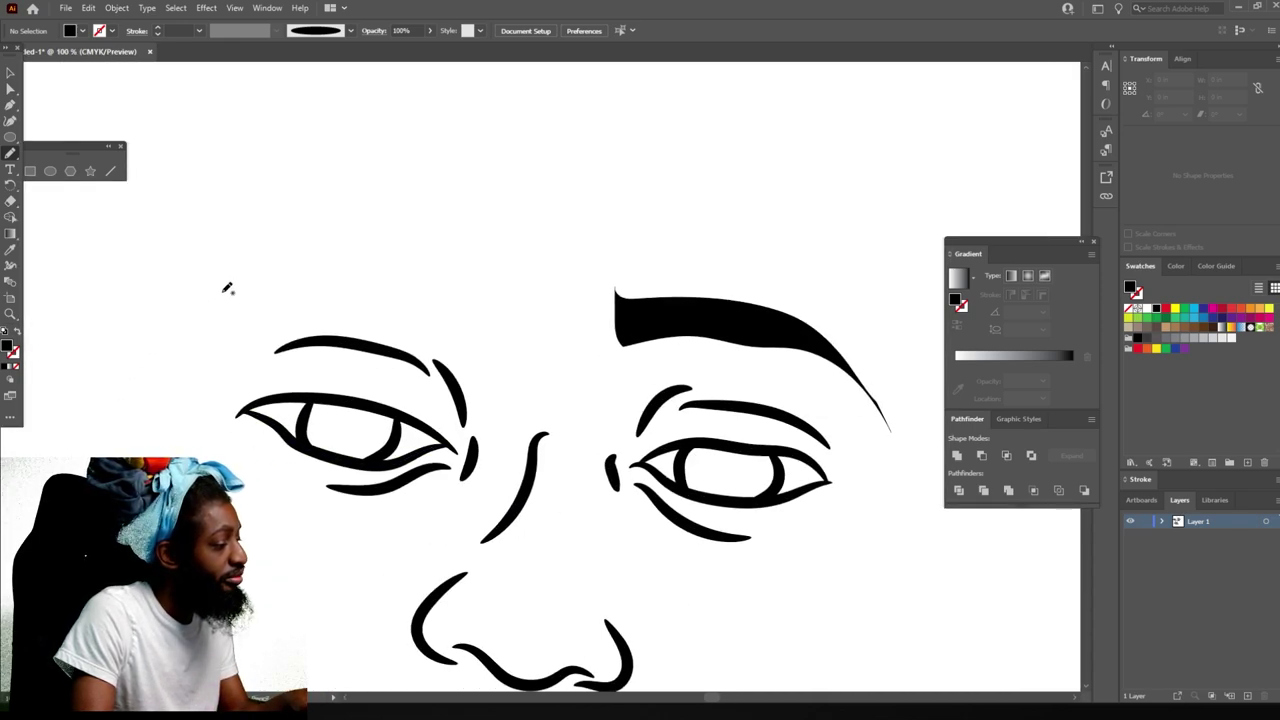
mouse_move(195, 316)
mouse_down()
mouse_move(203, 298)
mouse_move(305, 265)
mouse_move(425, 290)
mouse_move(482, 320)
mouse_move(506, 316)
mouse_move(528, 272)
mouse_move(336, 238)
mouse_move(243, 258)
mouse_move(214, 288)
mouse_up()
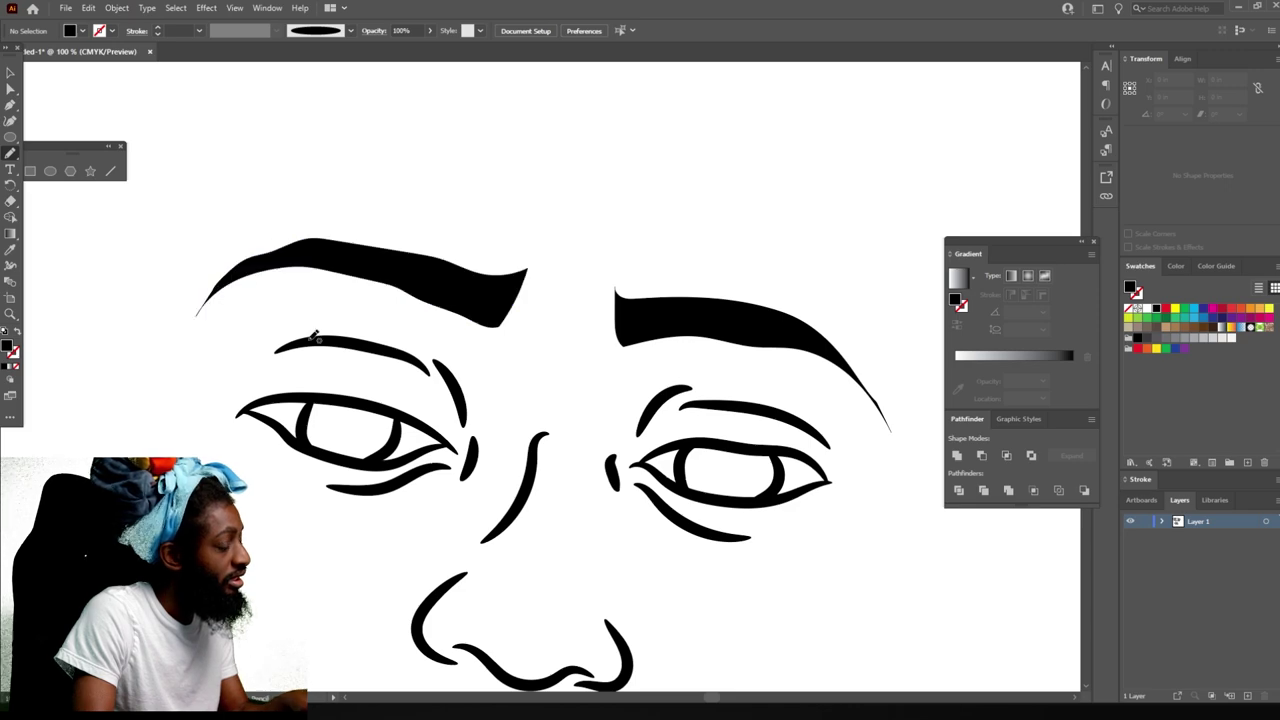
scroll(655, 555, down, 4)
scroll(645, 546, up, 1)
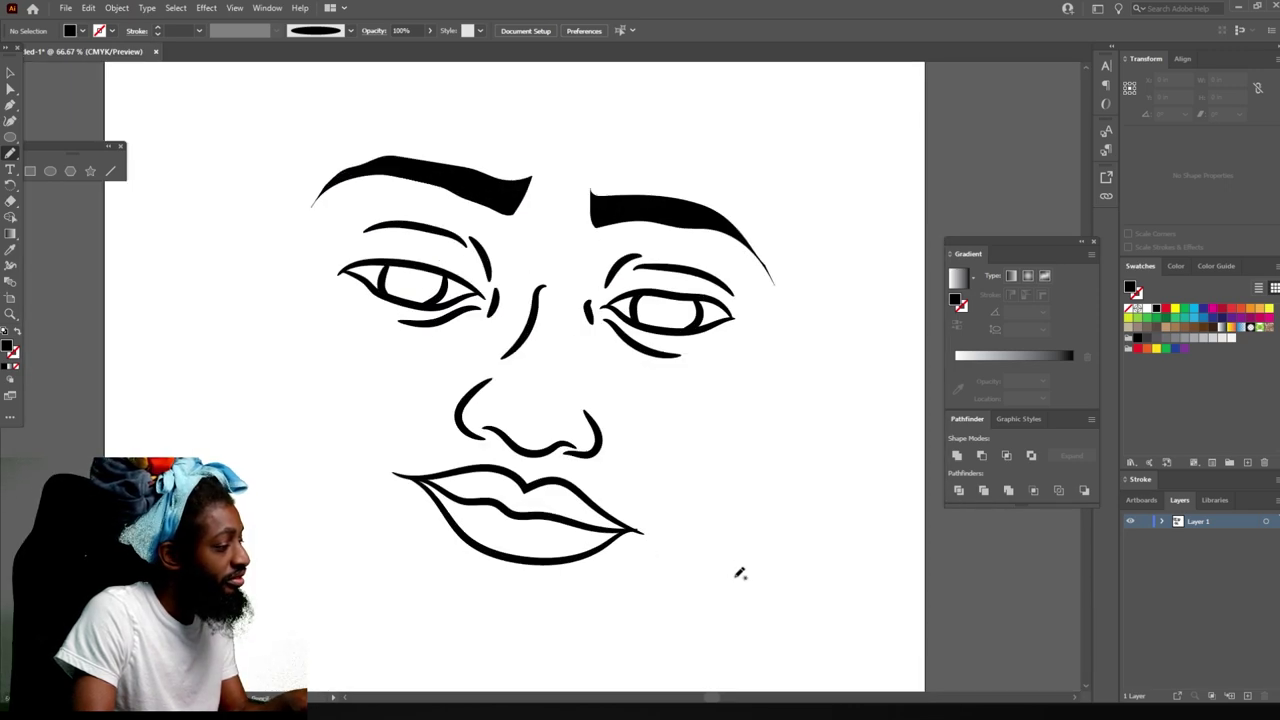
scroll(567, 514, up, 1)
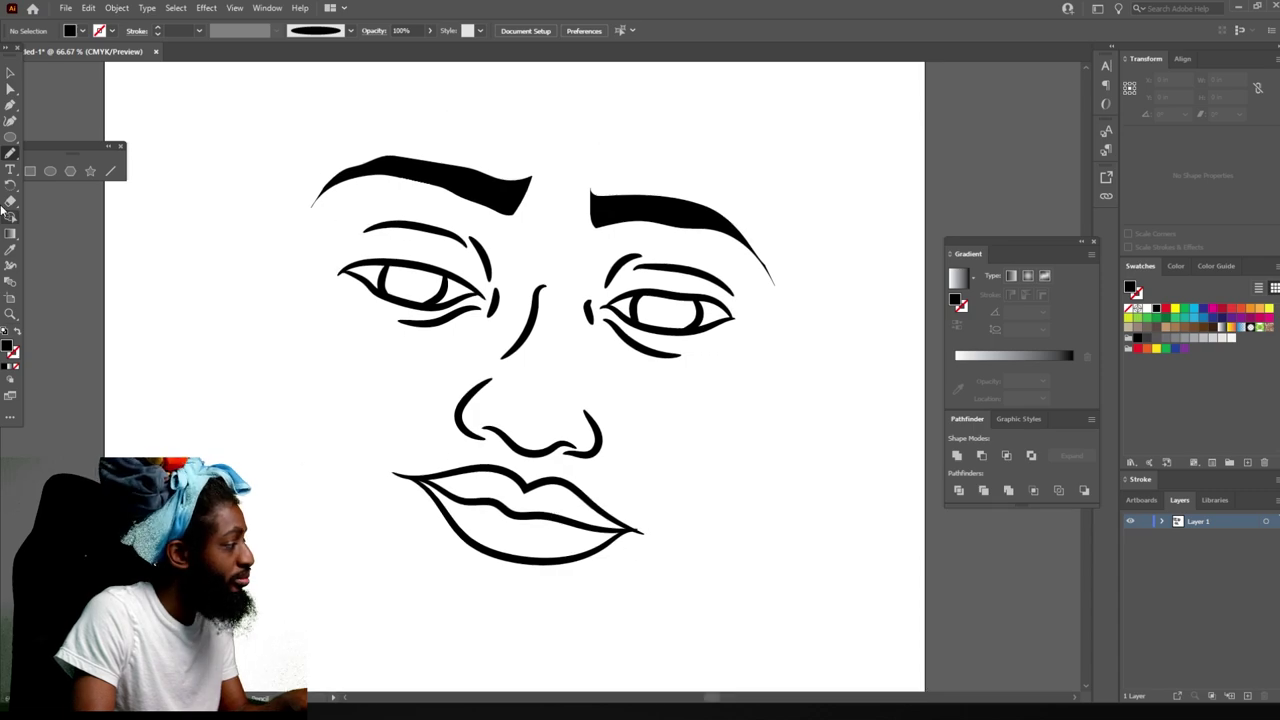
With the Paintbrush, draw the face outline down the left cheek, around the chin, and up the right cheek.
click(10, 153)
click(70, 153)
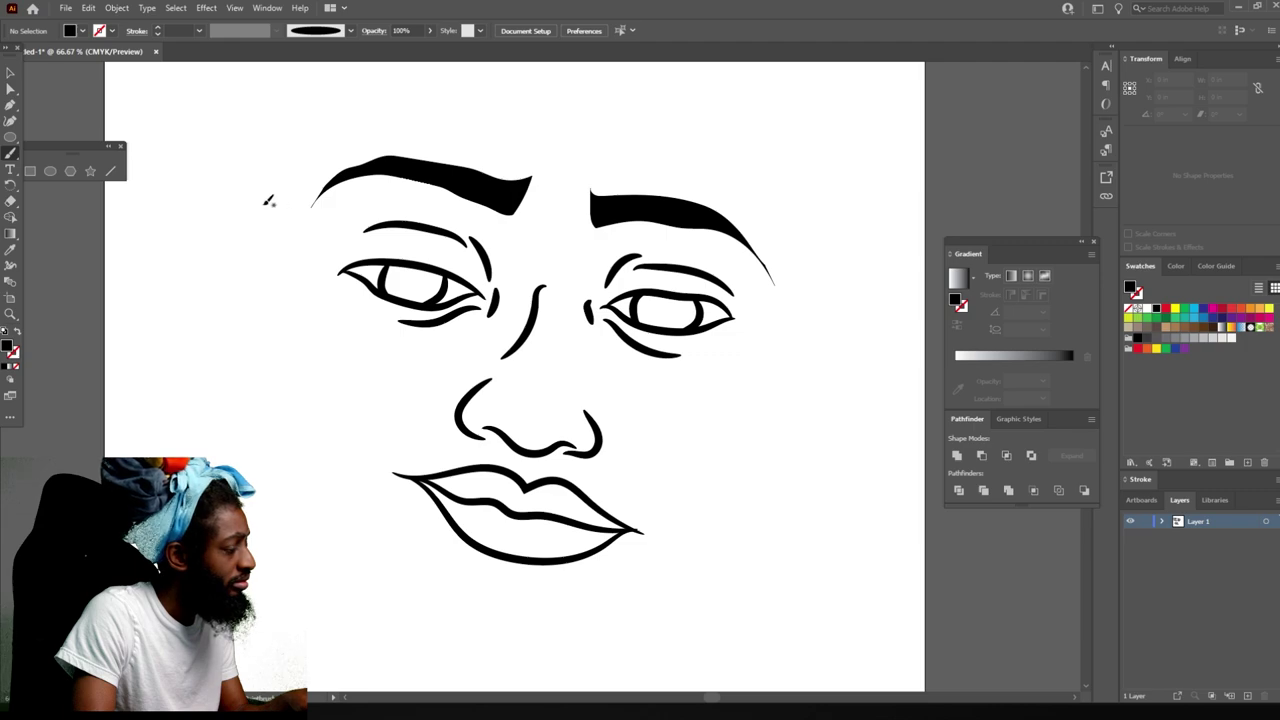
drag(264, 204, 273, 279)
drag(271, 332, 282, 389)
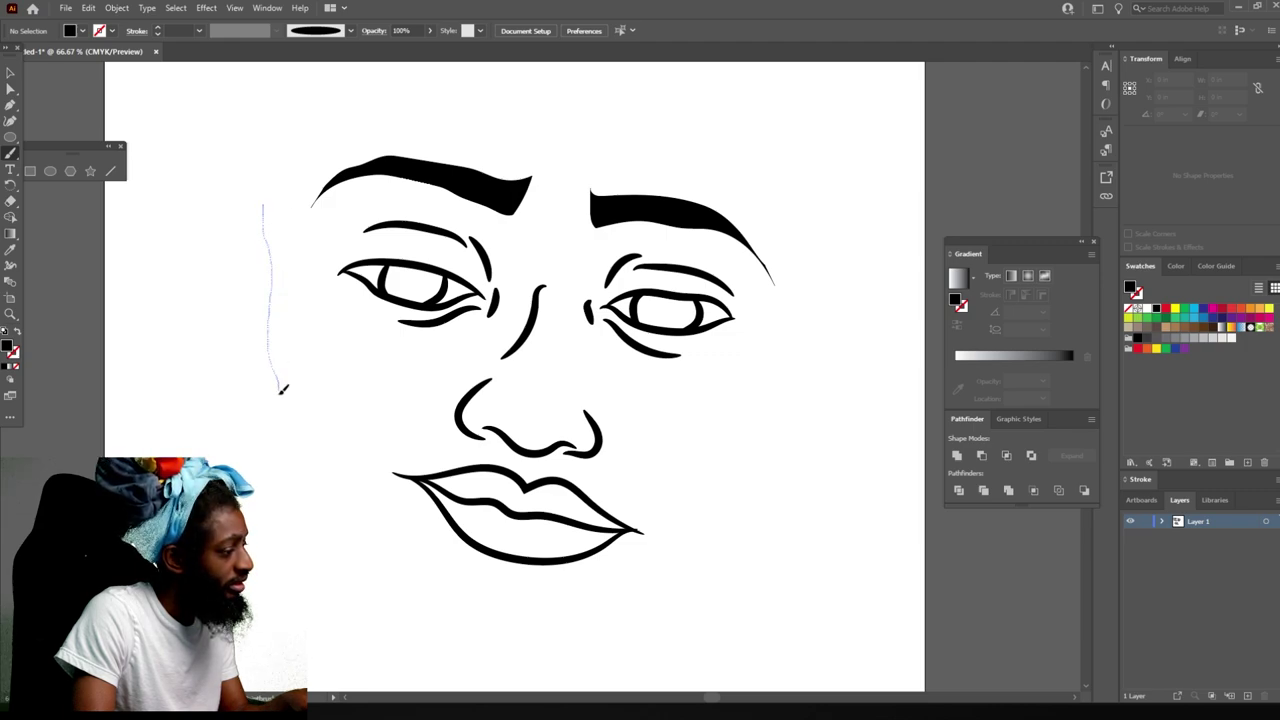
drag(301, 490, 333, 526)
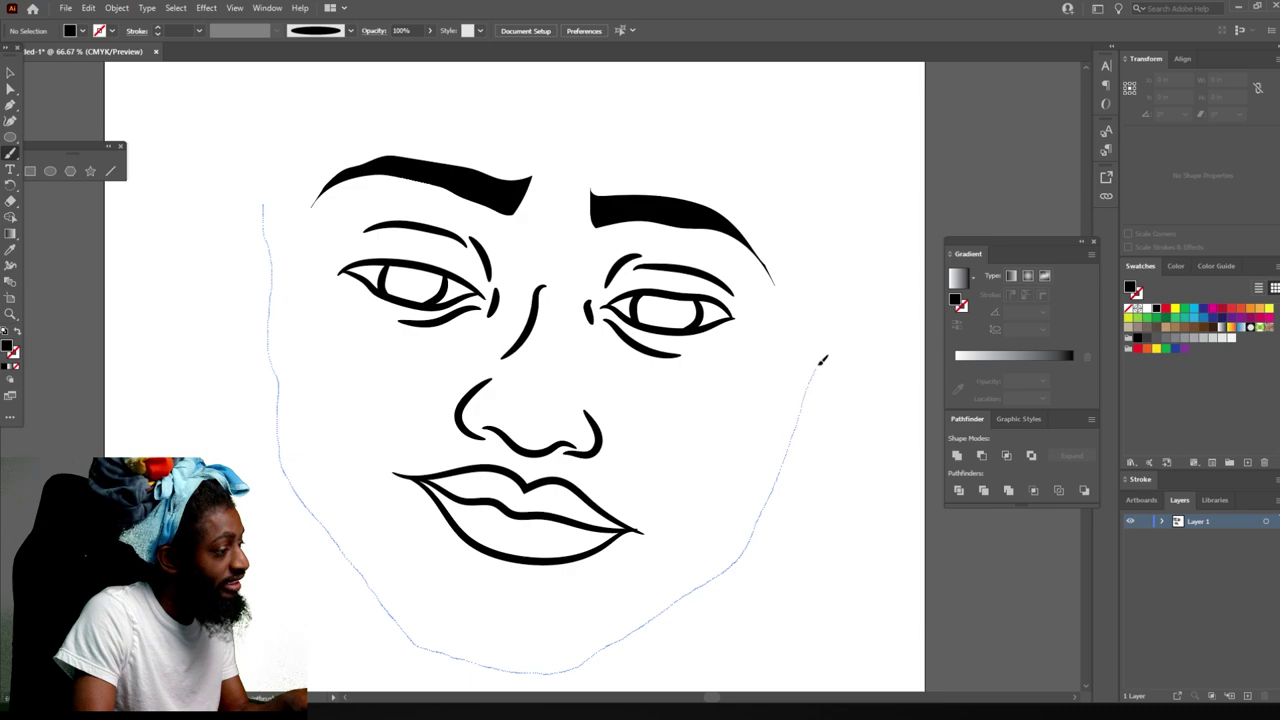
drag(860, 258, 857, 257)
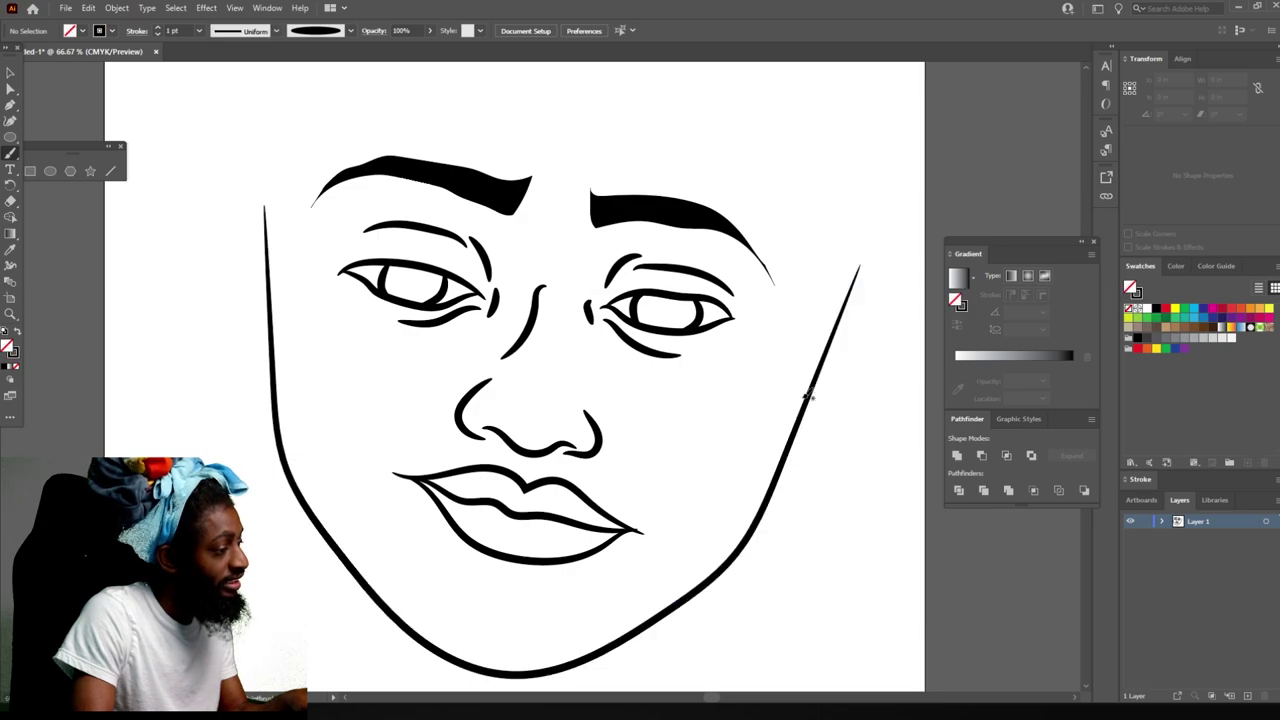
key(ctrl+minus)
key(ctrl+plus)
key(ctrl+plus)
key(ctrl+plus)
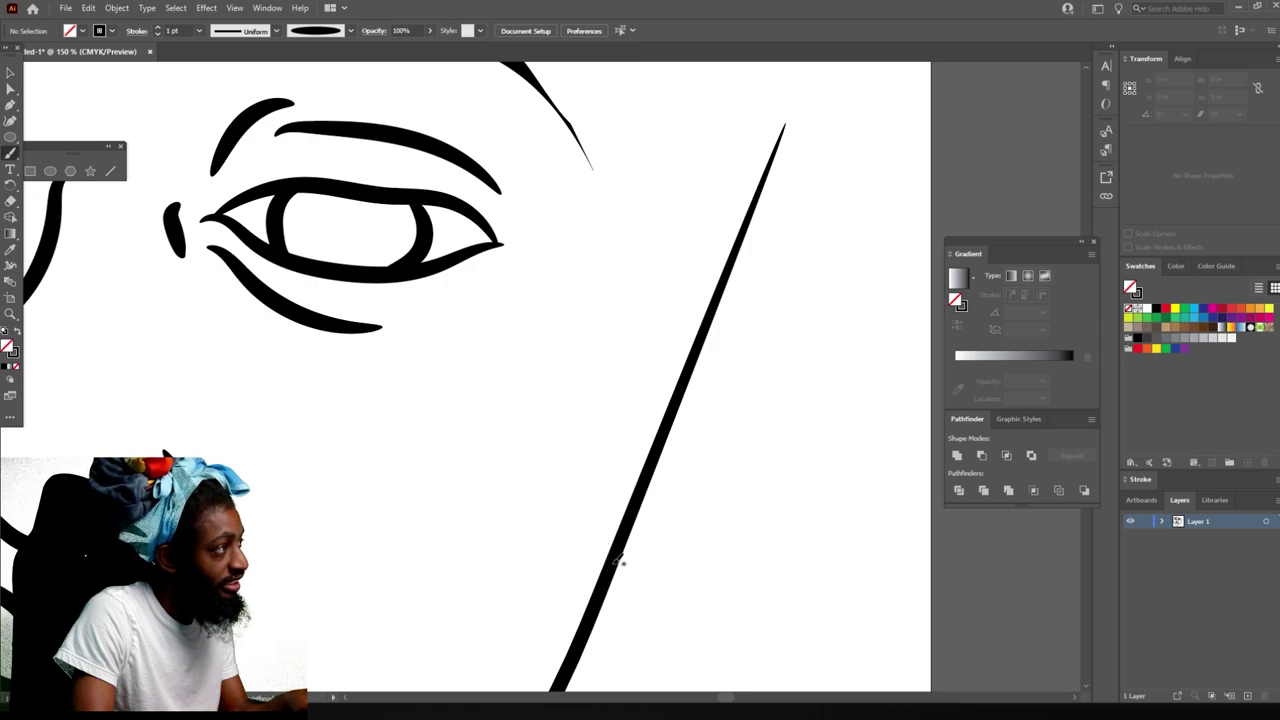
Draw an ear just outside the right jawline.
mouse_move(620, 563)
mouse_down()
mouse_move(623, 586)
mouse_move(657, 612)
mouse_move(700, 592)
mouse_move(740, 516)
mouse_move(810, 447)
mouse_move(829, 385)
mouse_move(809, 301)
mouse_move(785, 272)
mouse_move(725, 281)
mouse_up()
key(ctrl+minus)
key(ctrl+minus)
scroll(594, 594, left, 2)
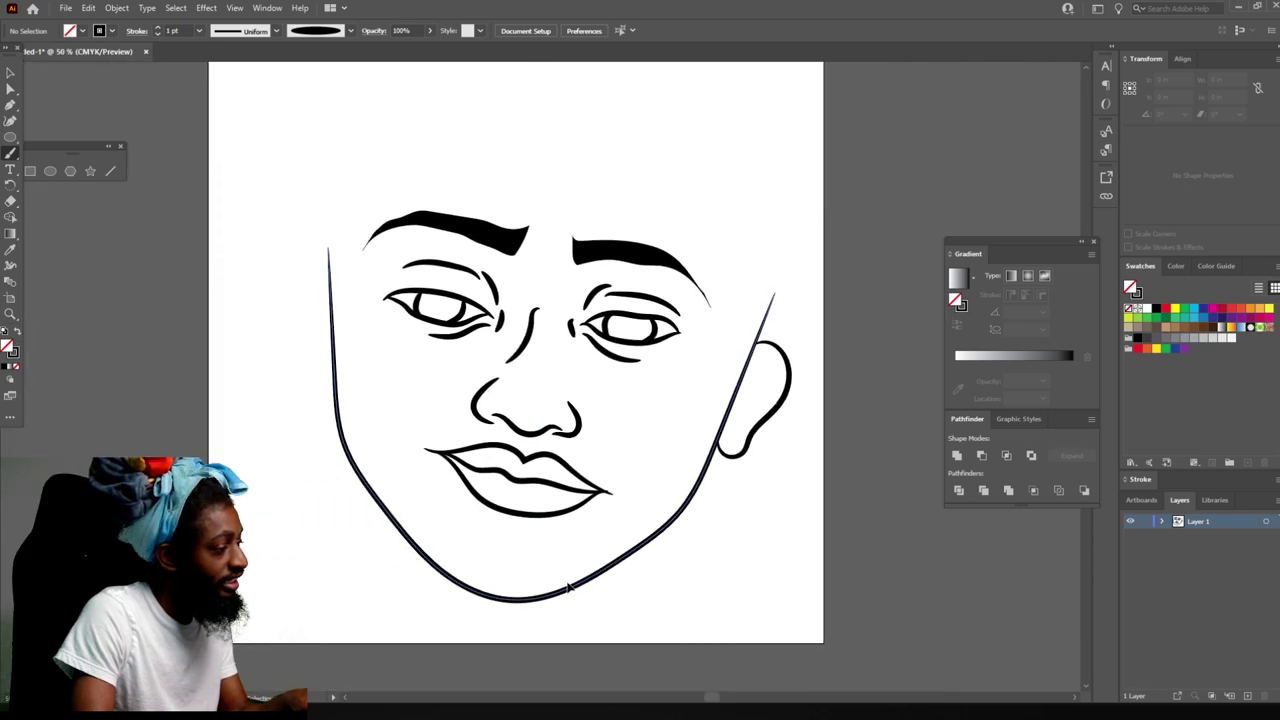
key(ctrl+equal)
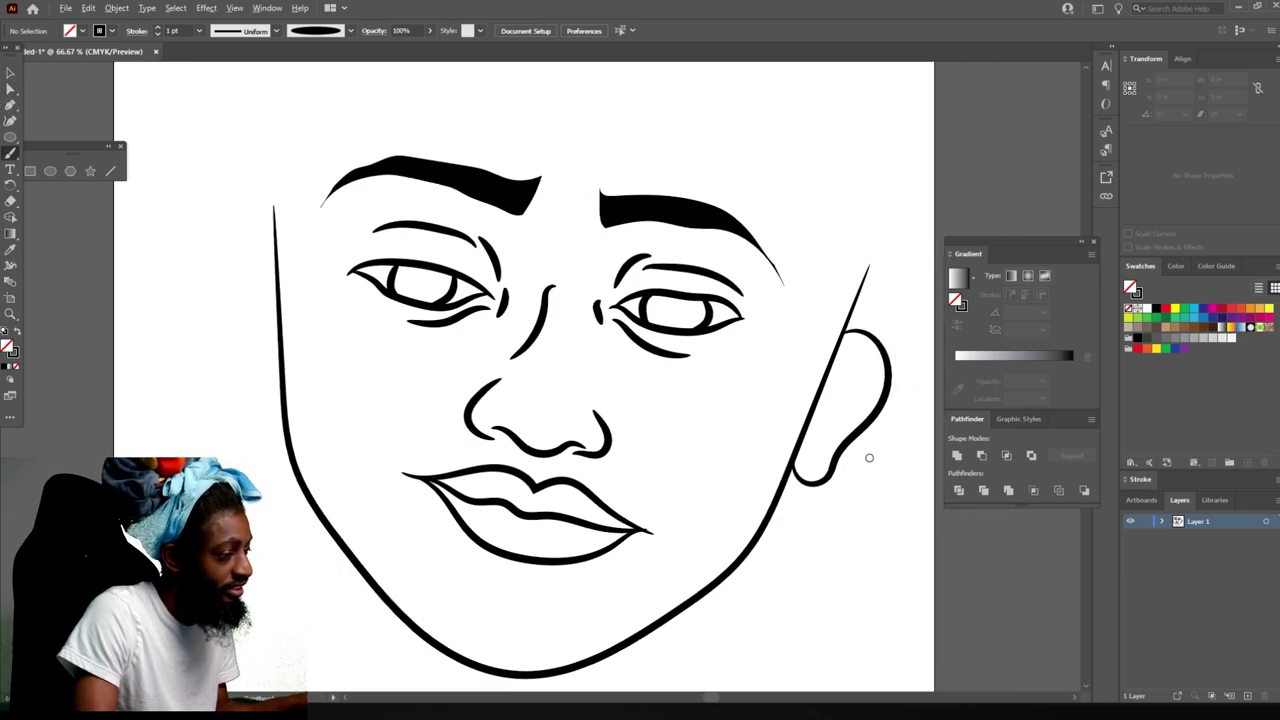
Place a copy of the ear on the left side and mirror it with Transform > Reflect.
click(10, 72)
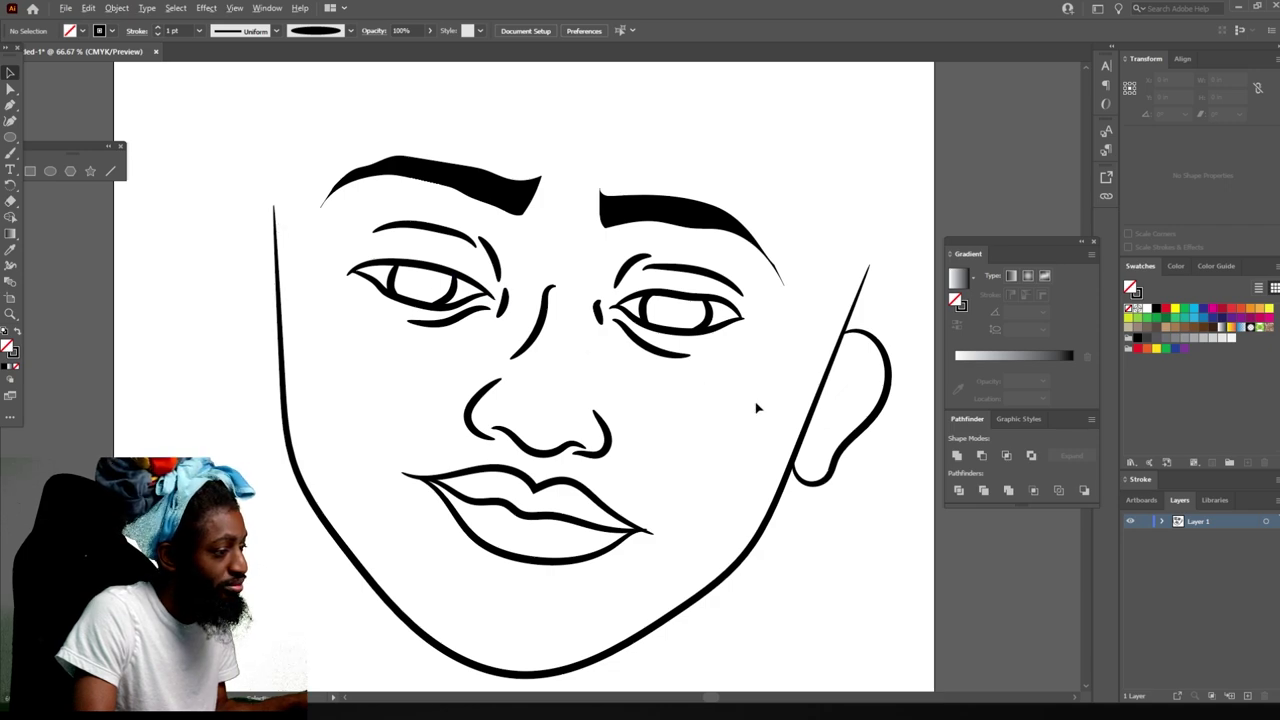
drag(848, 438, 238, 383)
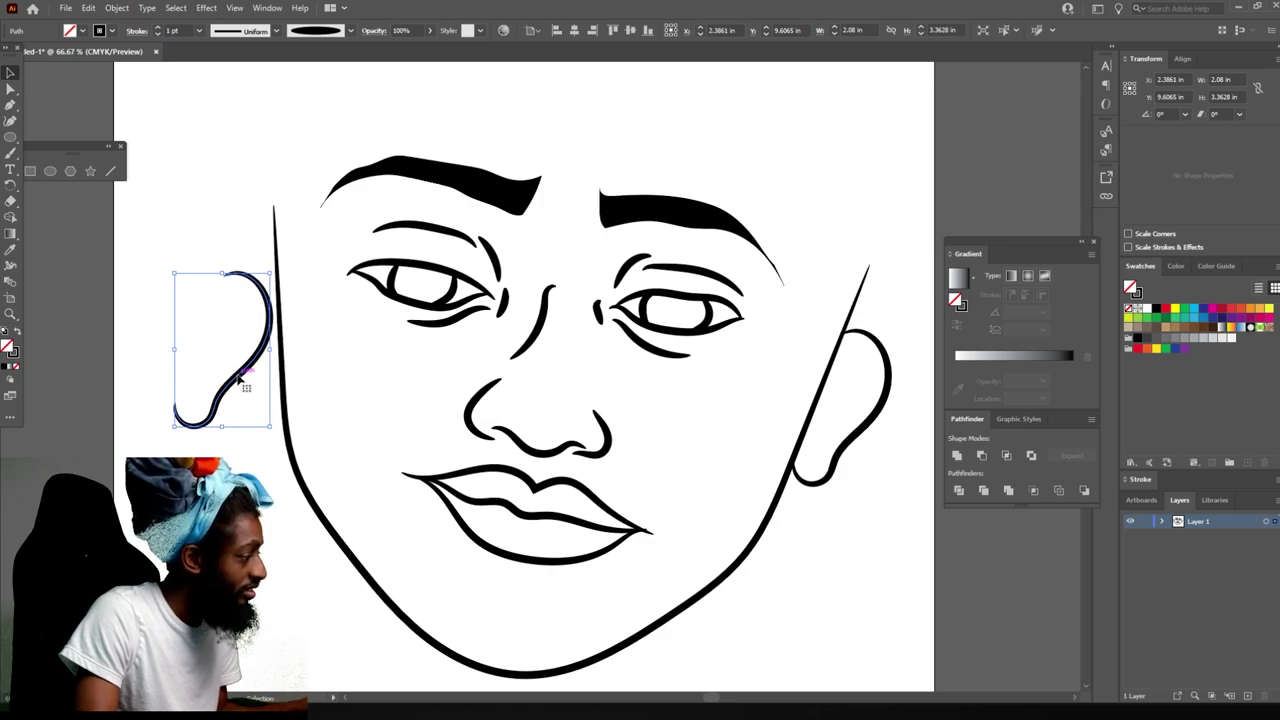
right_click(238, 378)
mouse_move(326, 606)
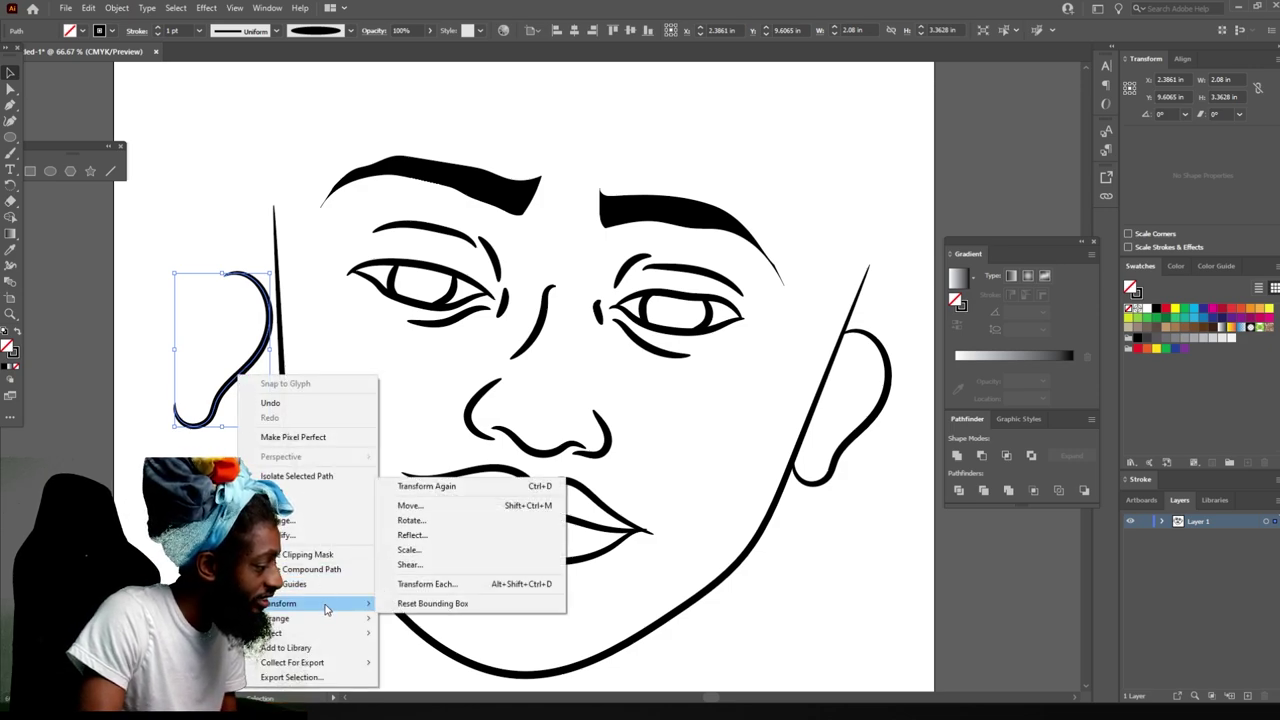
click(410, 535)
click(646, 441)
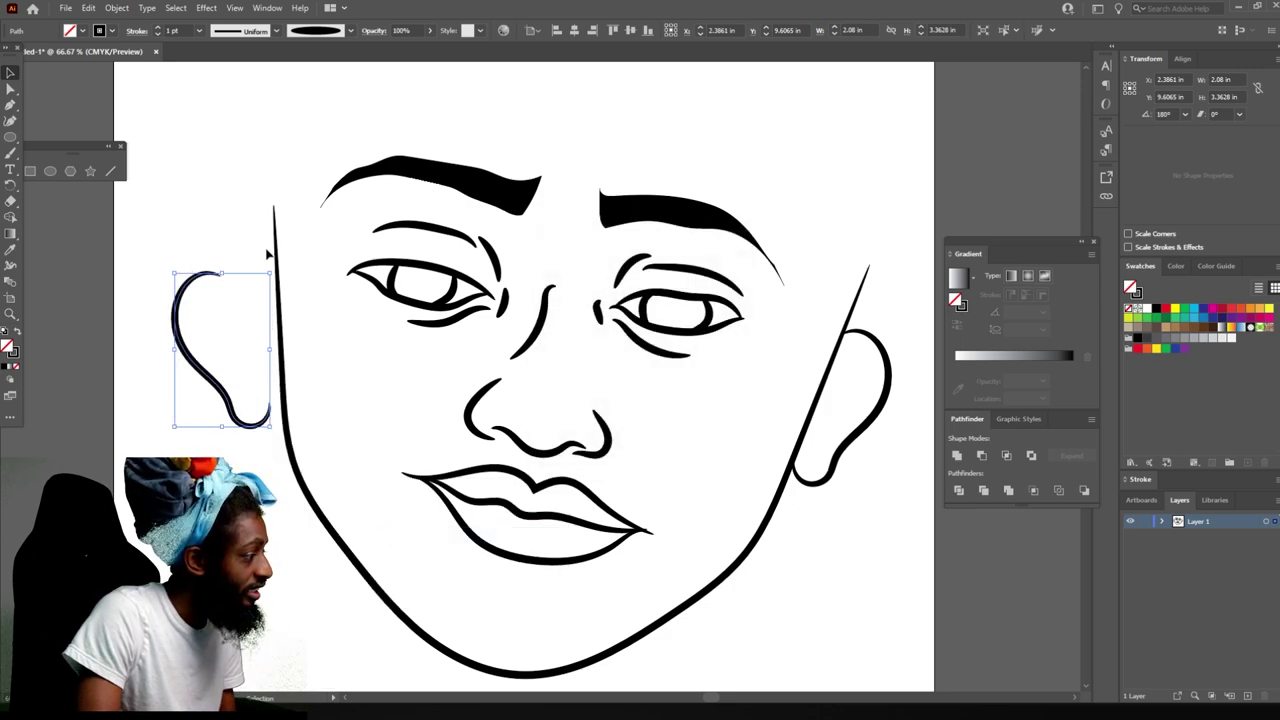
Rotate, move and nudge the mirrored ear snugly against the left face outline.
mouse_move(300, 271)
mouse_down()
mouse_move(323, 277)
mouse_move(284, 288)
mouse_up()
drag(186, 334, 211, 313)
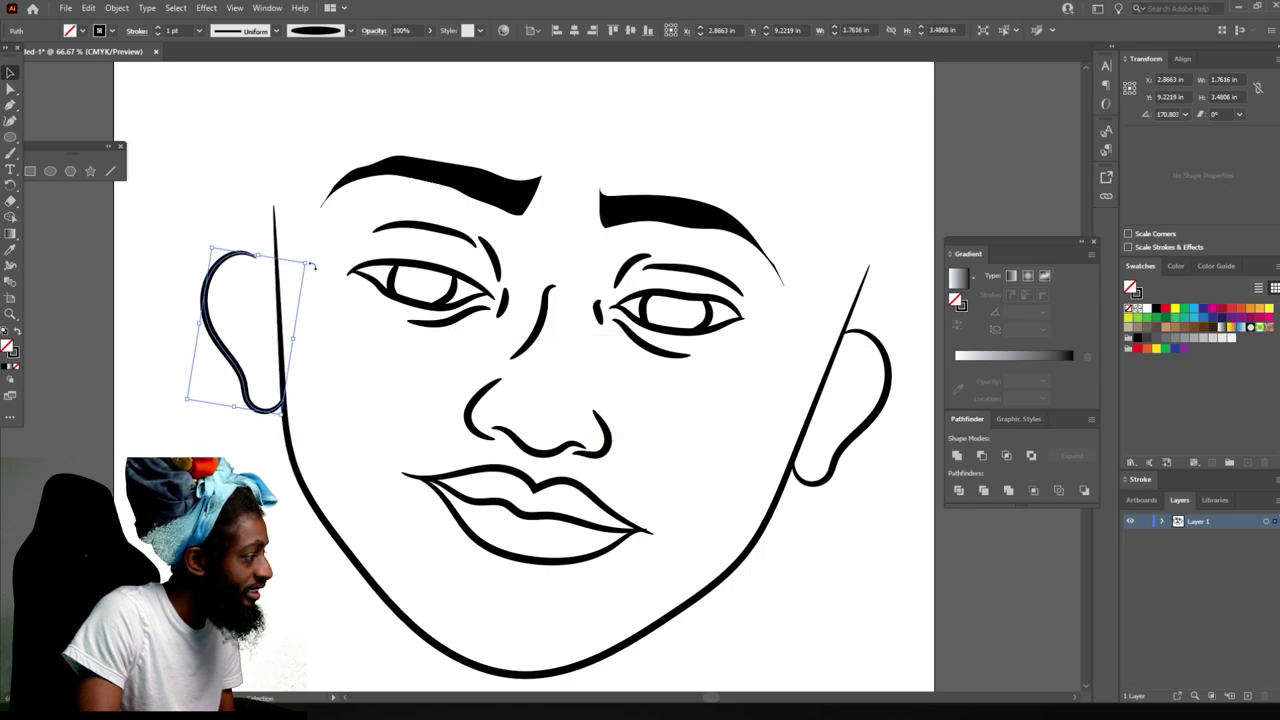
drag(312, 258, 323, 270)
key(Right)
key(Right)
key(Right)
key(Right)
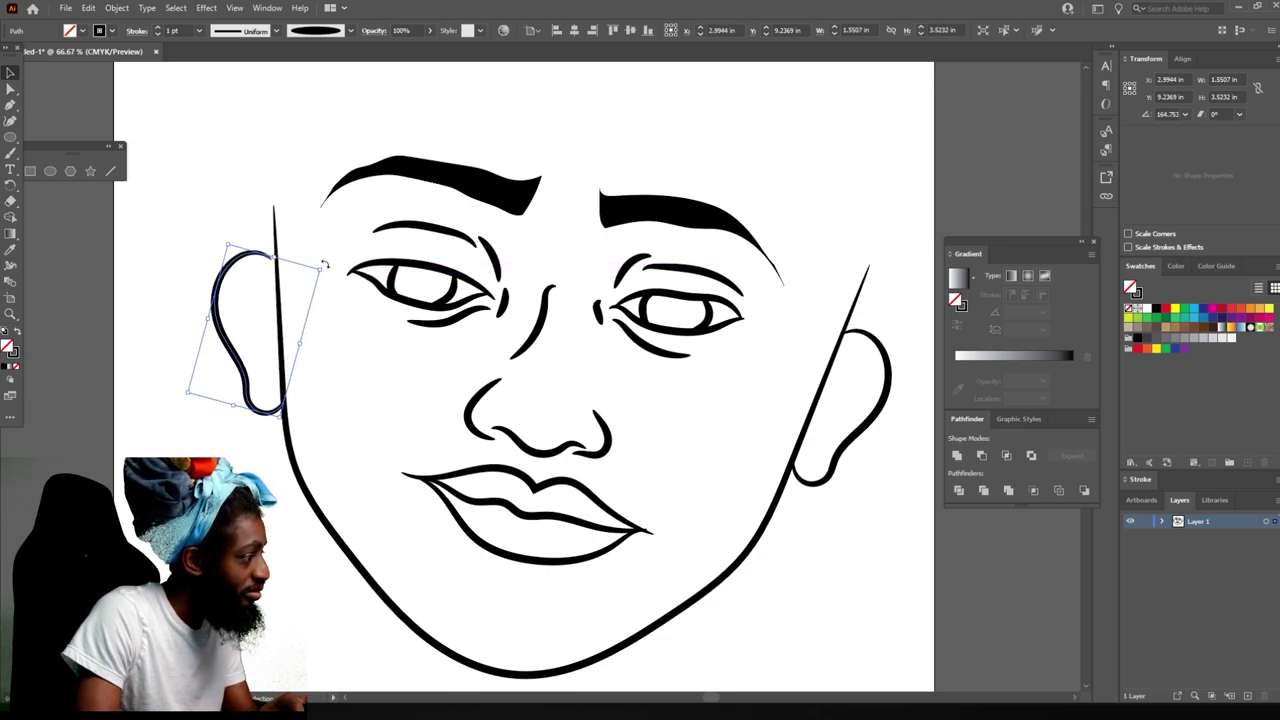
drag(324, 264, 328, 269)
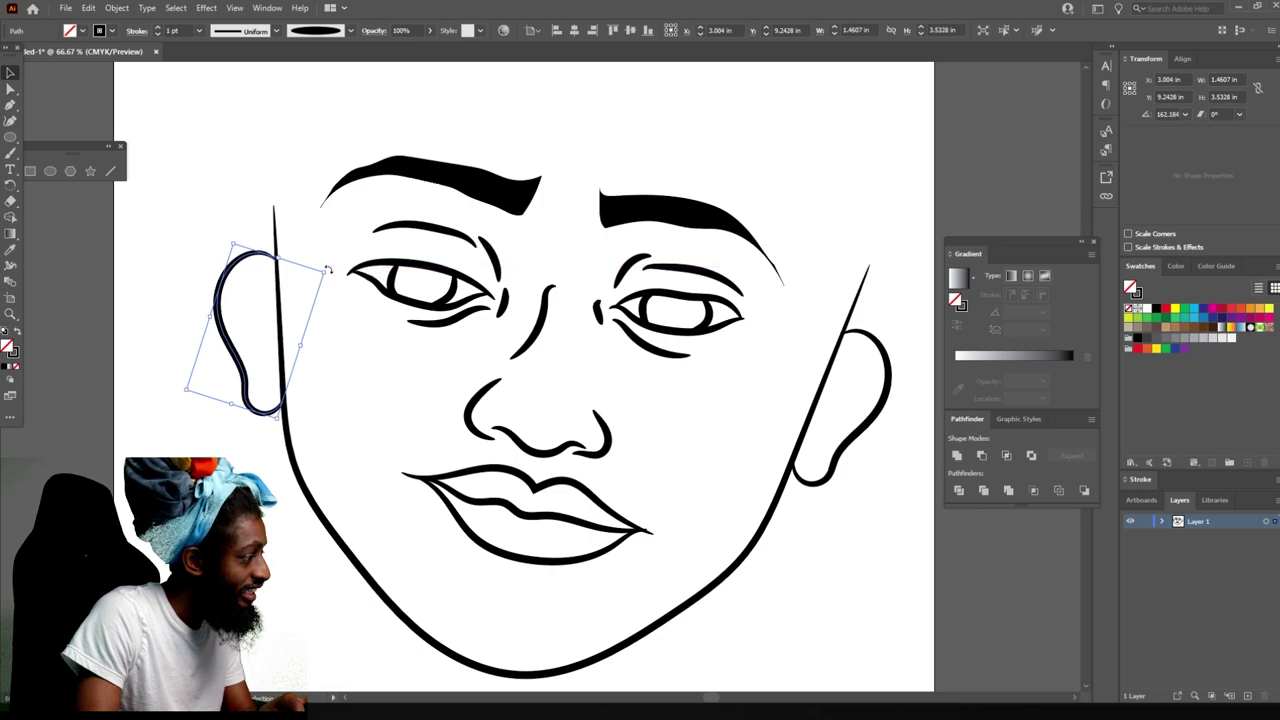
click(343, 341)
With the Paintbrush, add a short line under the nose and a crease below the lower lip.
key(ctrl+minus)
key(ctrl+minus)
key(ctrl+minus)
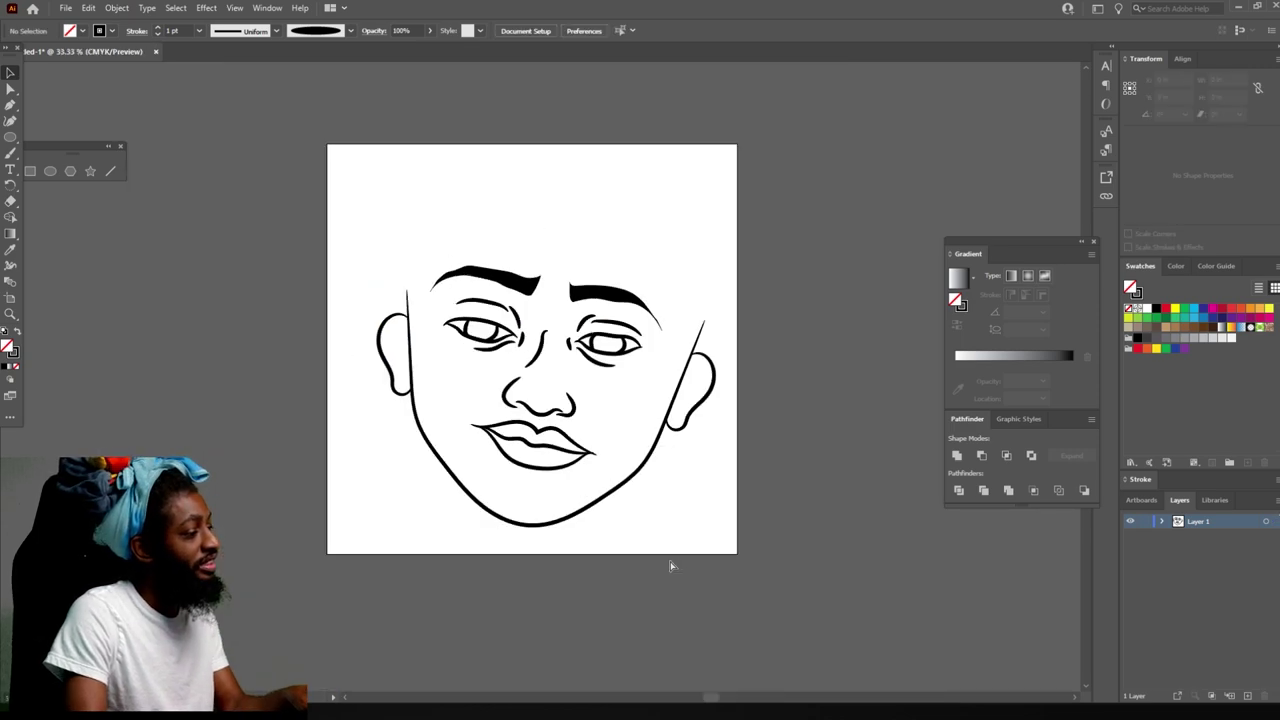
key(ctrl+plus)
key(ctrl+plus)
key(ctrl+plus)
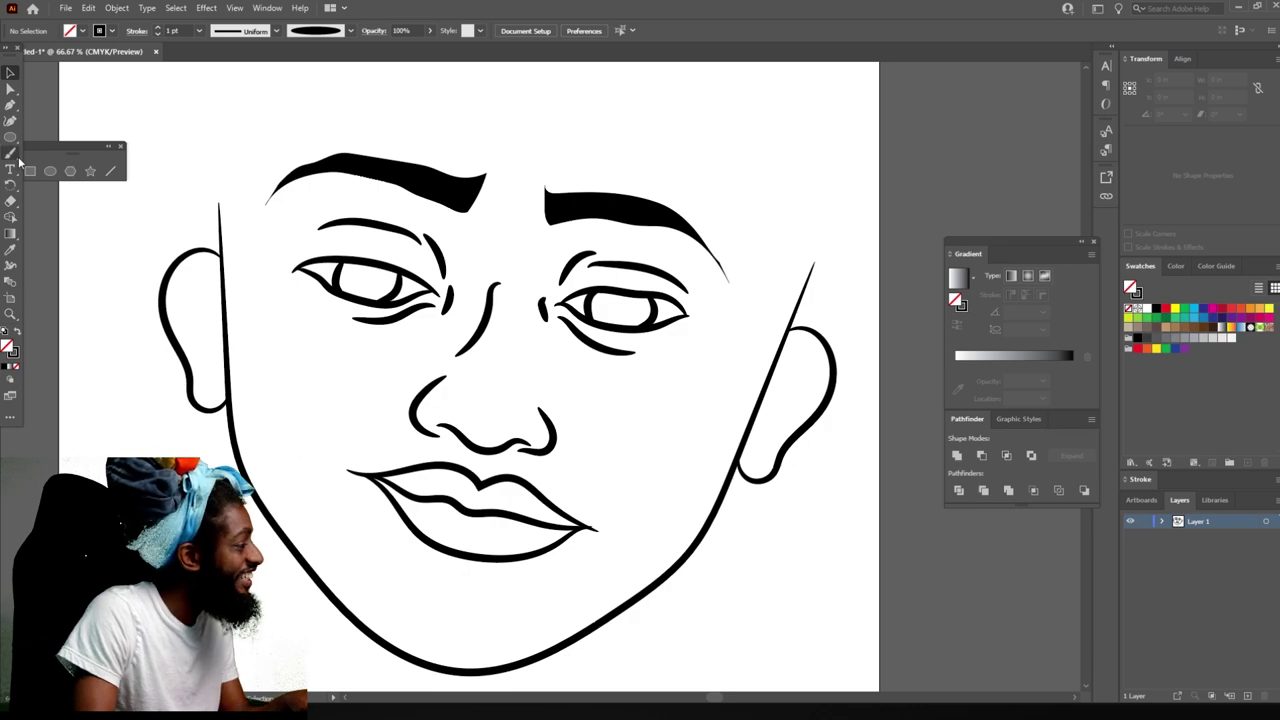
click(10, 152)
key(ctrl+minus)
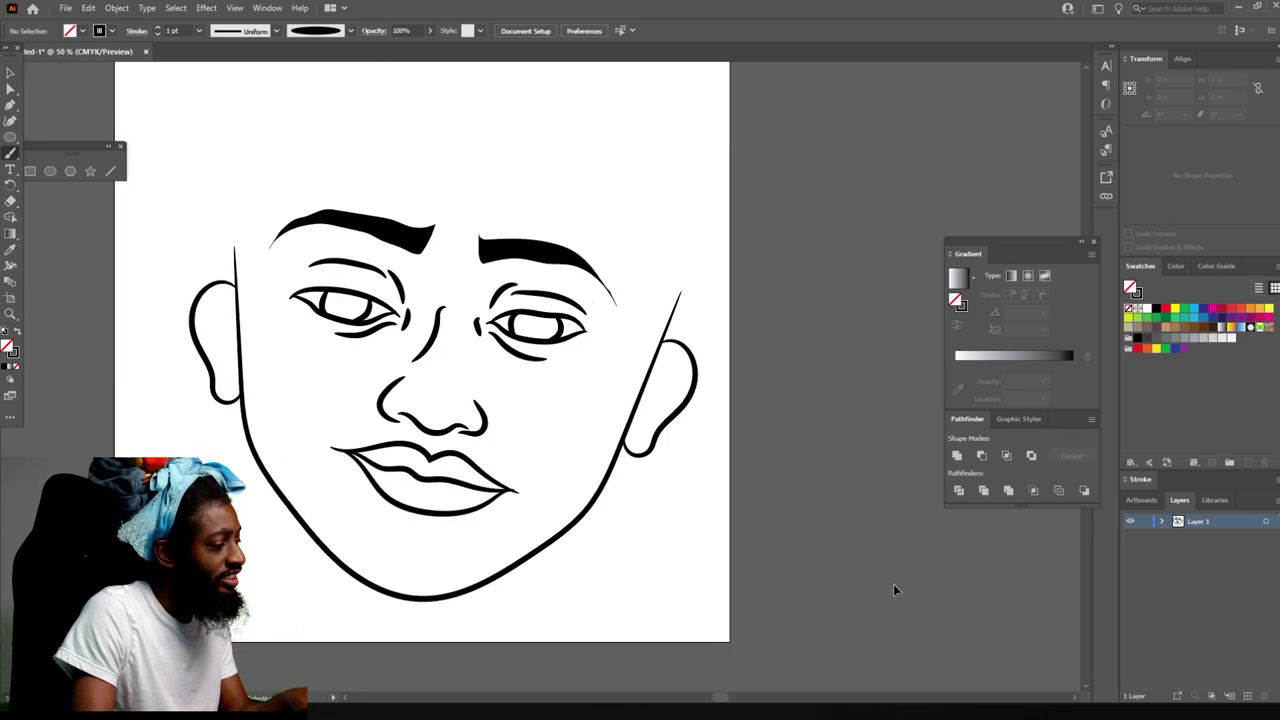
key(ctrl+plus)
key(ctrl+plus)
key(ctrl+plus)
key(ctrl+plus)
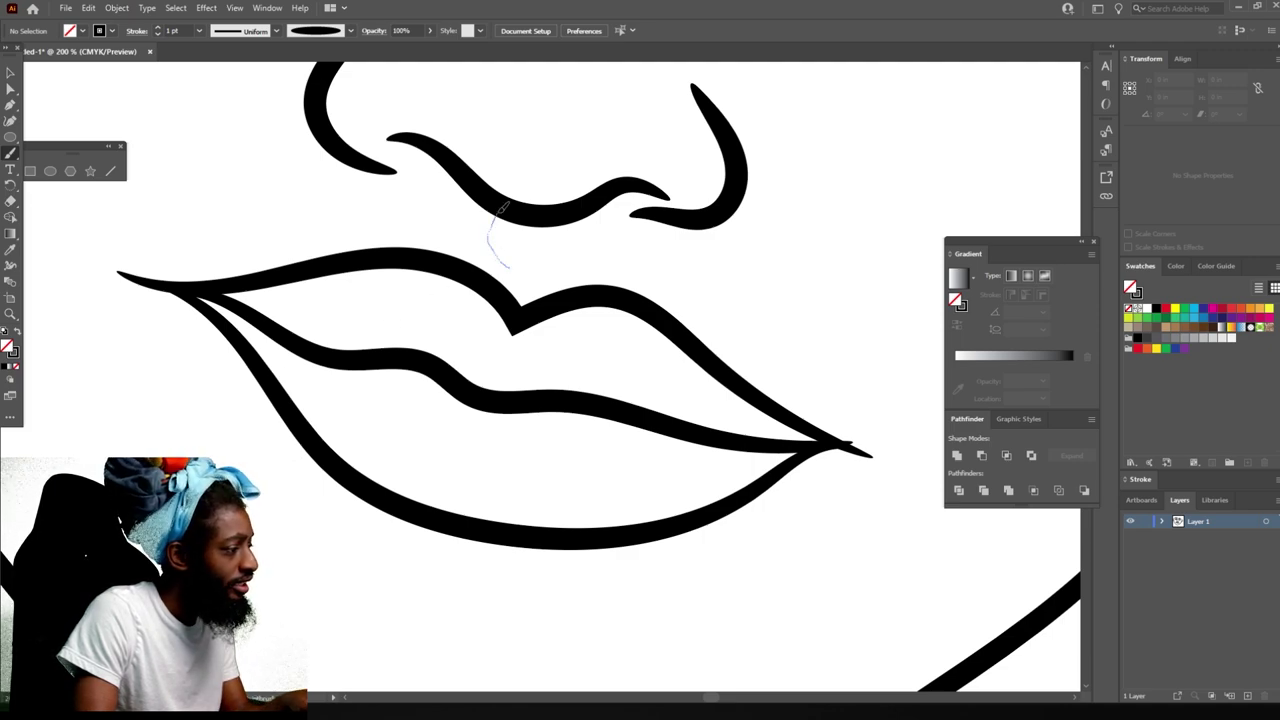
drag(503, 207, 498, 213)
scroll(429, 466, down, 3)
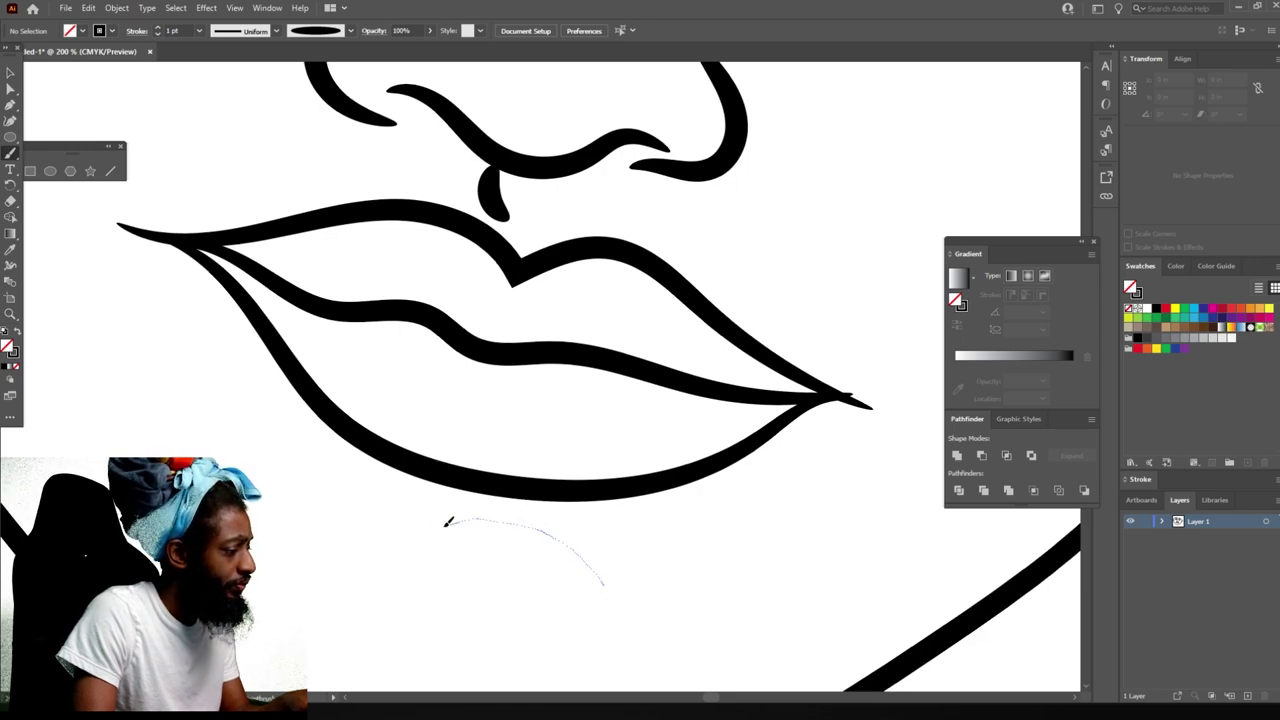
drag(415, 522, 413, 522)
key(ctrl+minus)
key(ctrl+minus)
key(ctrl+minus)
key(ctrl+minus)
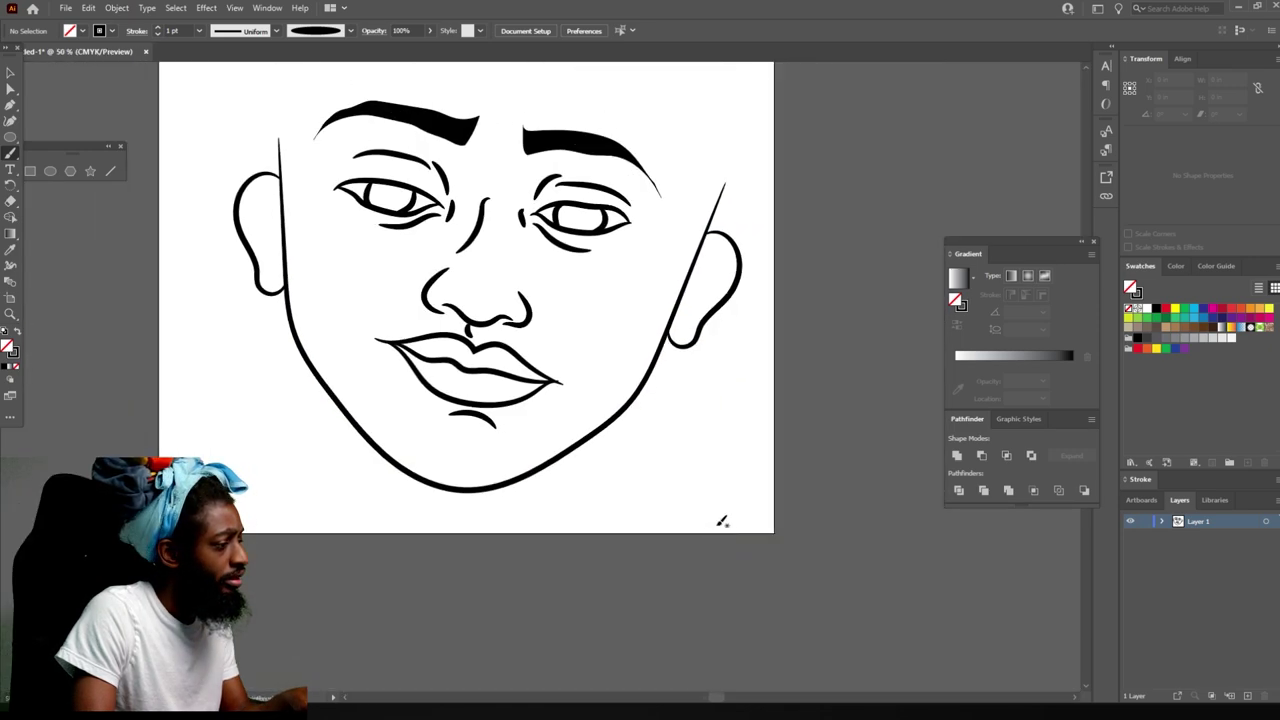
key(ctrl+plus)
key(ctrl+plus)
key(ctrl+plus)
key(ctrl+plus)
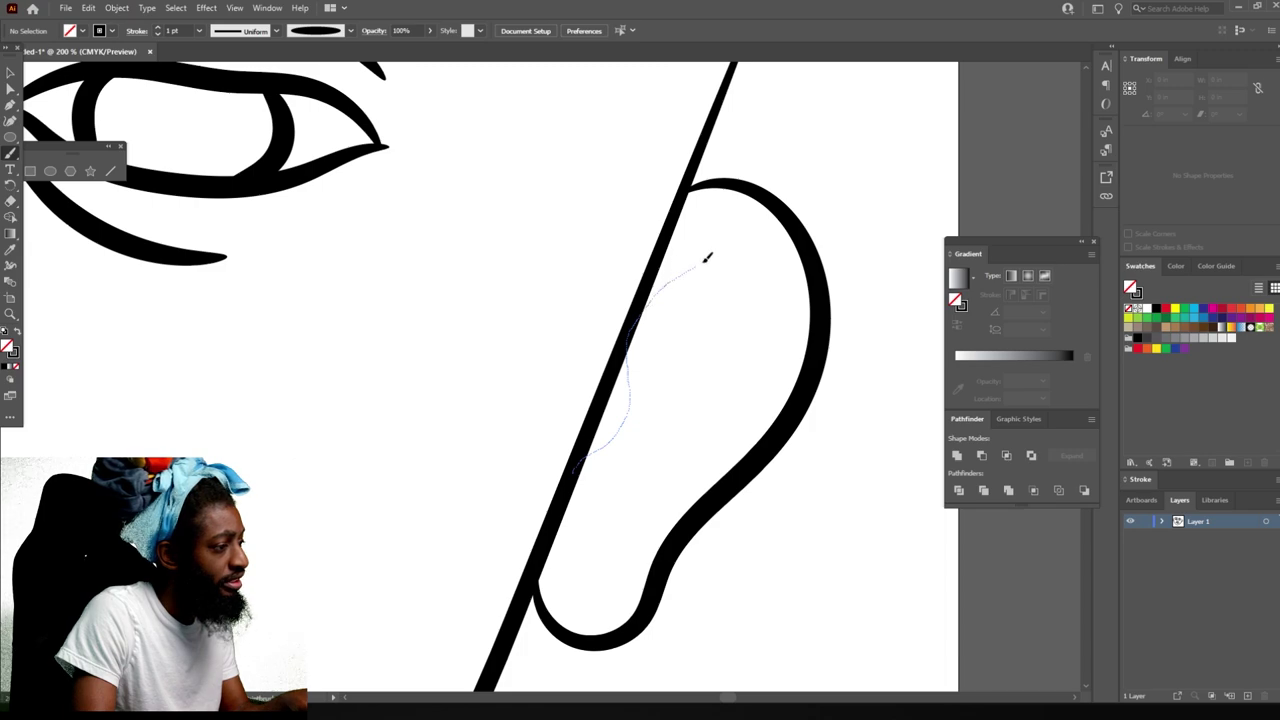
Paint the right ear's inner curve, an inner fold, a lower teardrop detail and a back line.
mouse_move(793, 293)
mouse_down()
mouse_move(712, 285)
mouse_move(727, 314)
mouse_up()
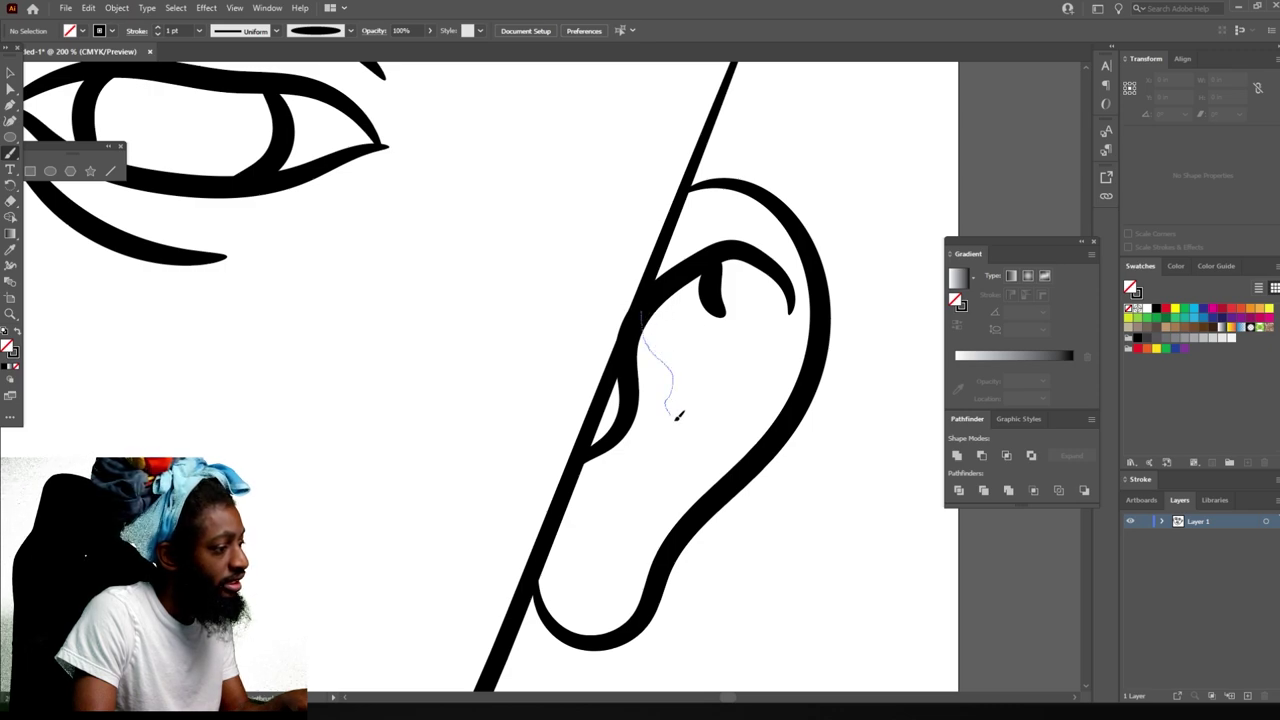
drag(583, 497, 582, 498)
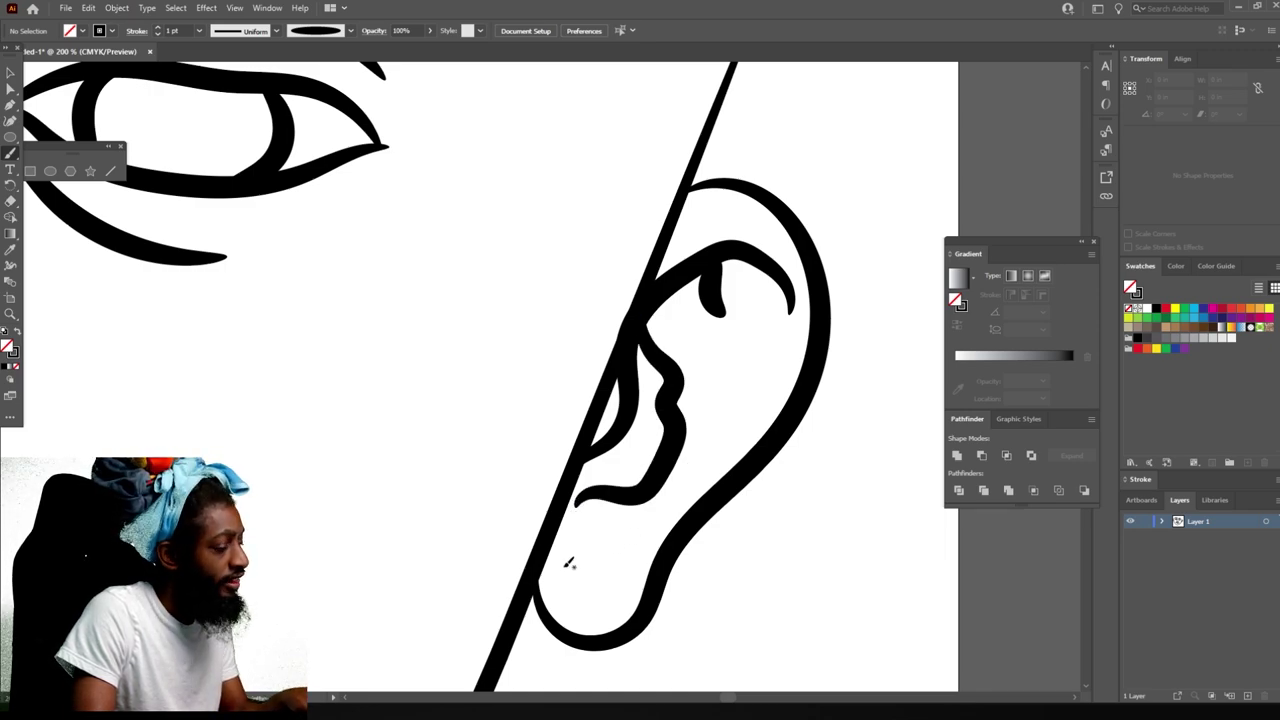
drag(600, 528, 606, 524)
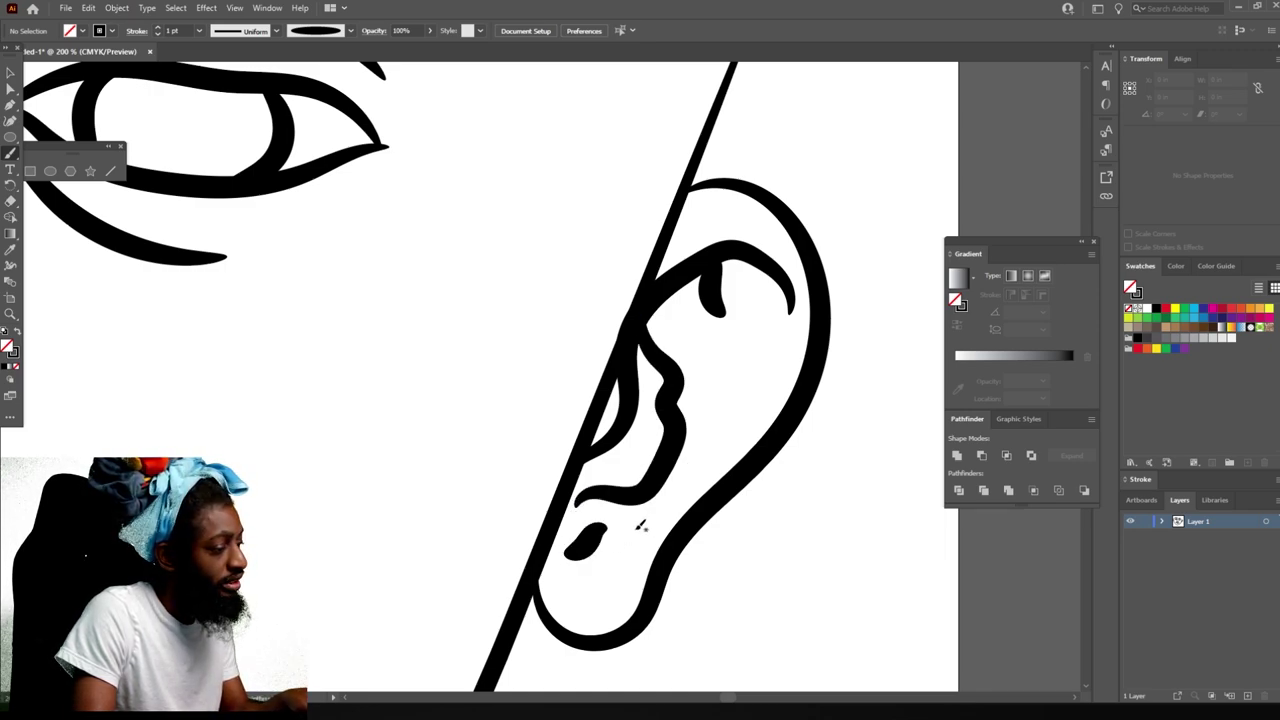
drag(728, 478, 749, 371)
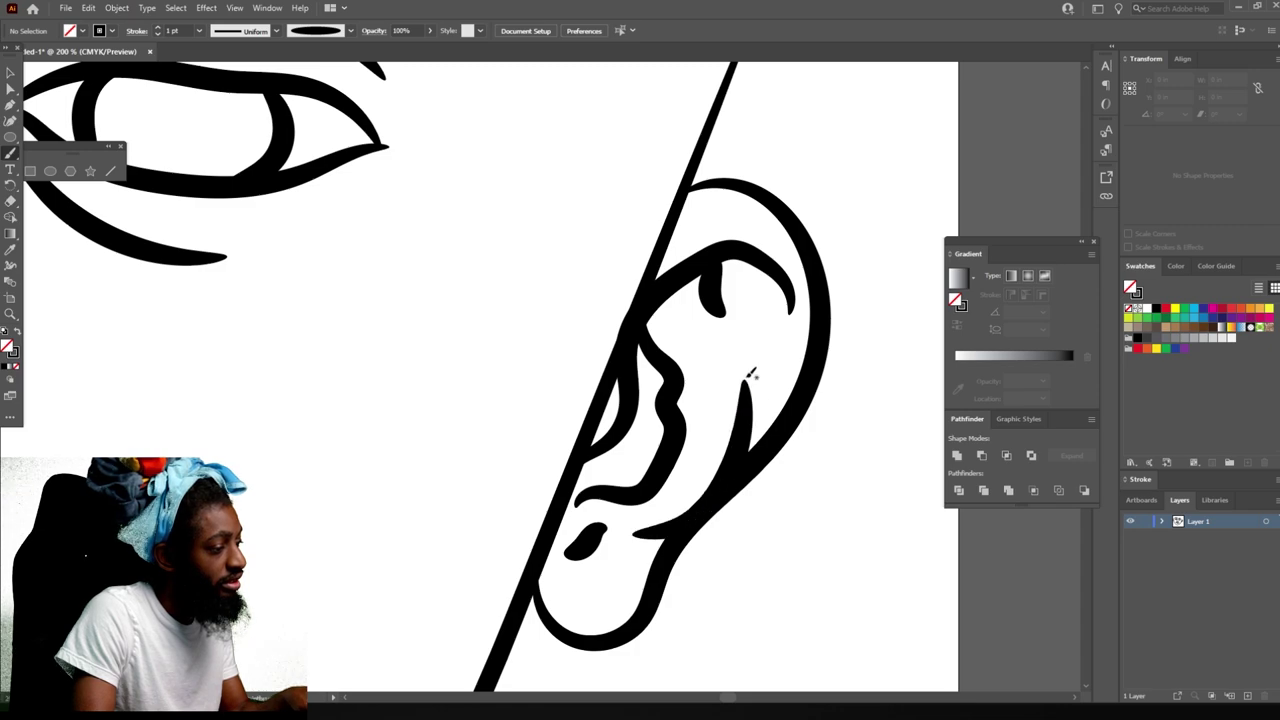
key(ctrl+minus)
key(ctrl+minus)
key(ctrl+minus)
key(ctrl+minus)
key(ctrl+minus)
key(ctrl+minus)
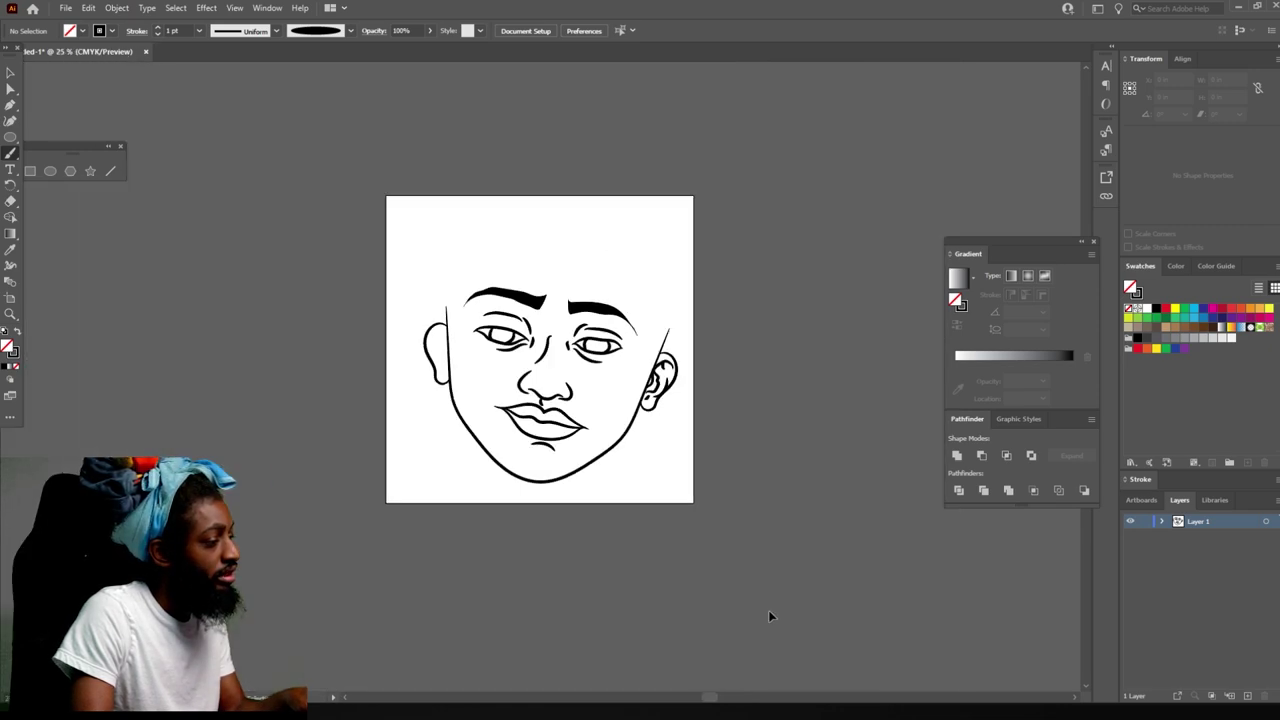
key(ctrl+plus)
key(ctrl+plus)
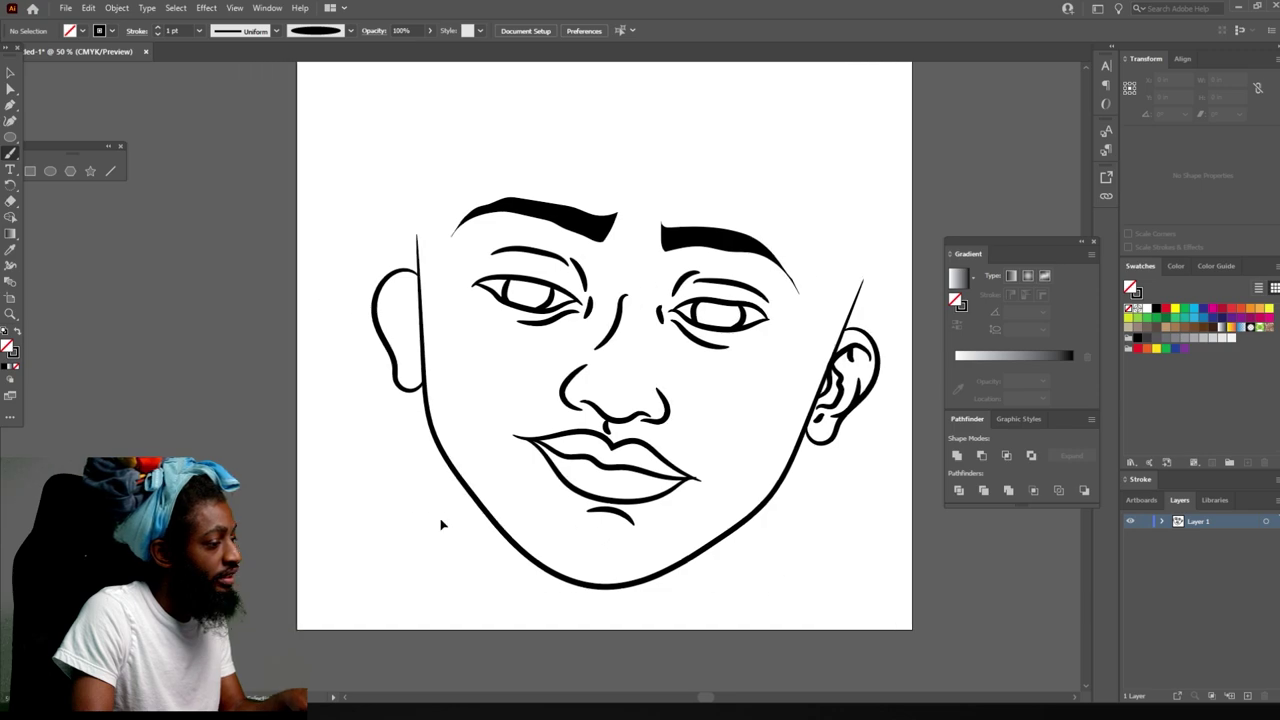
Set the stroke weight to 0.5 pt.
scroll(420, 503, up, 4)
scroll(363, 317, up, 3)
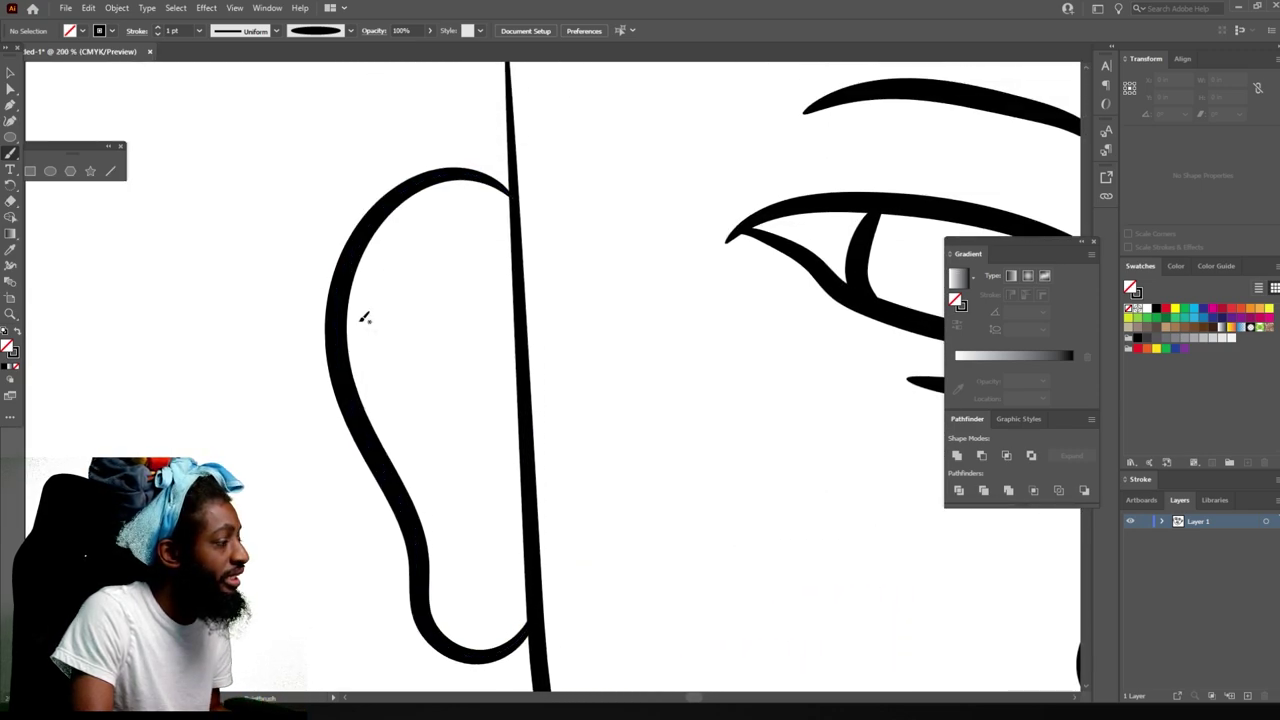
click(203, 34)
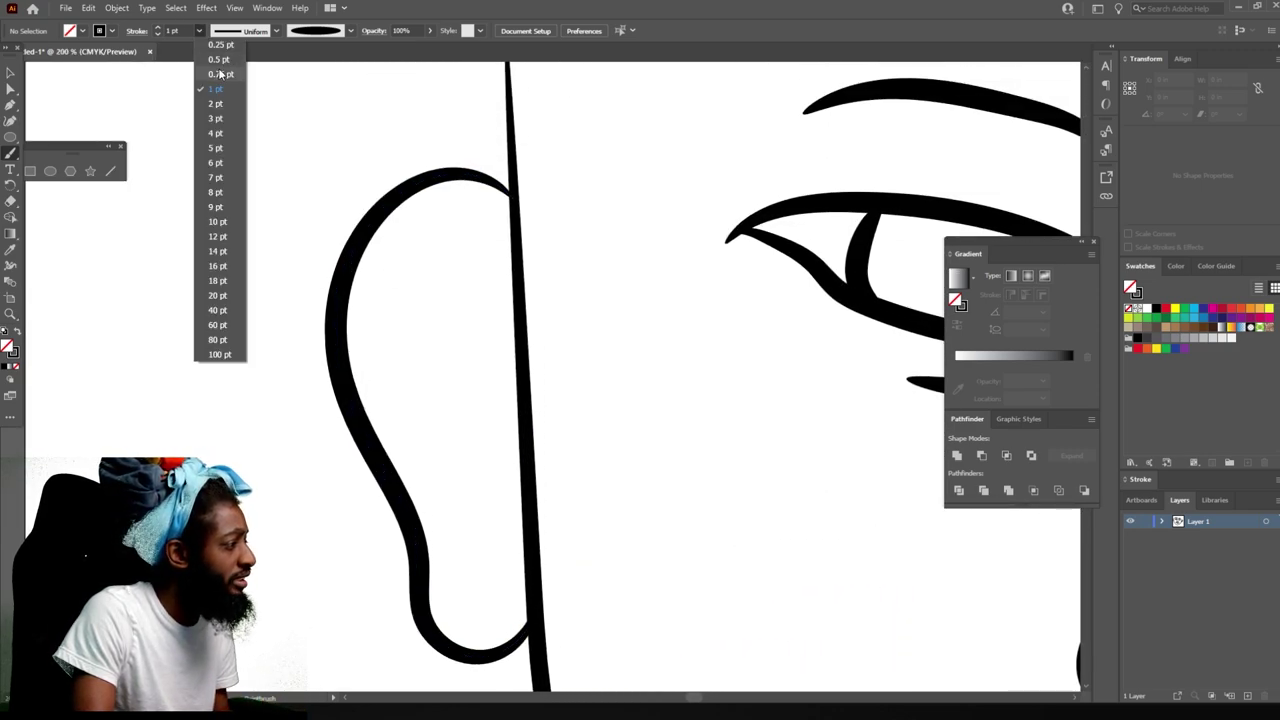
click(215, 63)
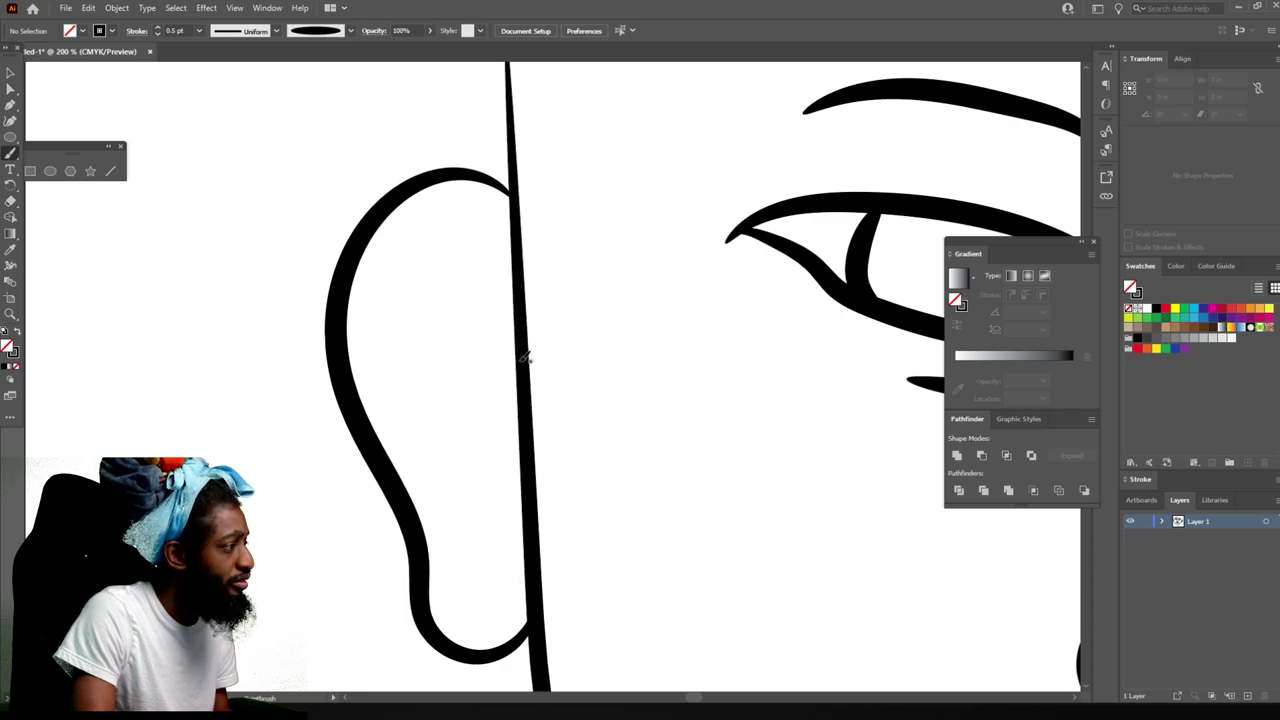
Paint thin left-ear details: a top curl, an inner line, a fold near the opening and a lobe stroke.
mouse_move(525, 357)
mouse_down()
mouse_move(497, 323)
mouse_move(486, 268)
mouse_up()
drag(417, 237, 407, 253)
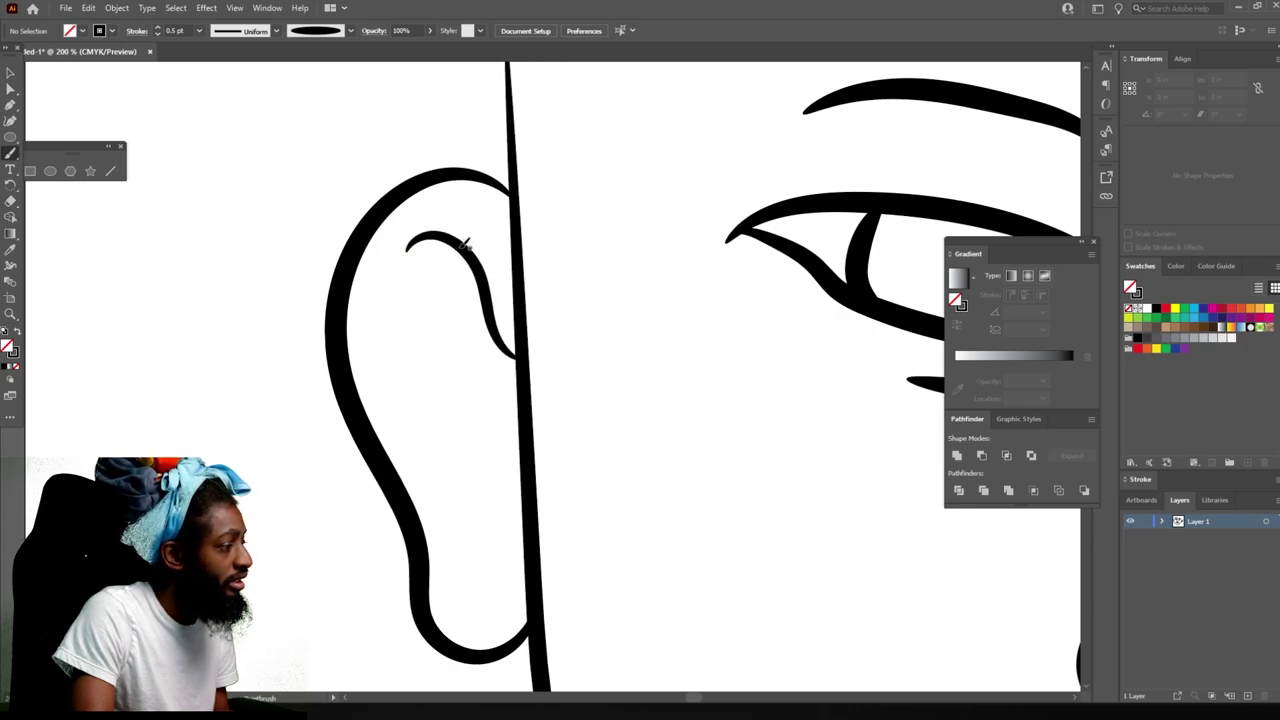
mouse_move(417, 320)
mouse_down()
mouse_move(399, 377)
mouse_move(404, 434)
mouse_up()
drag(446, 506, 443, 505)
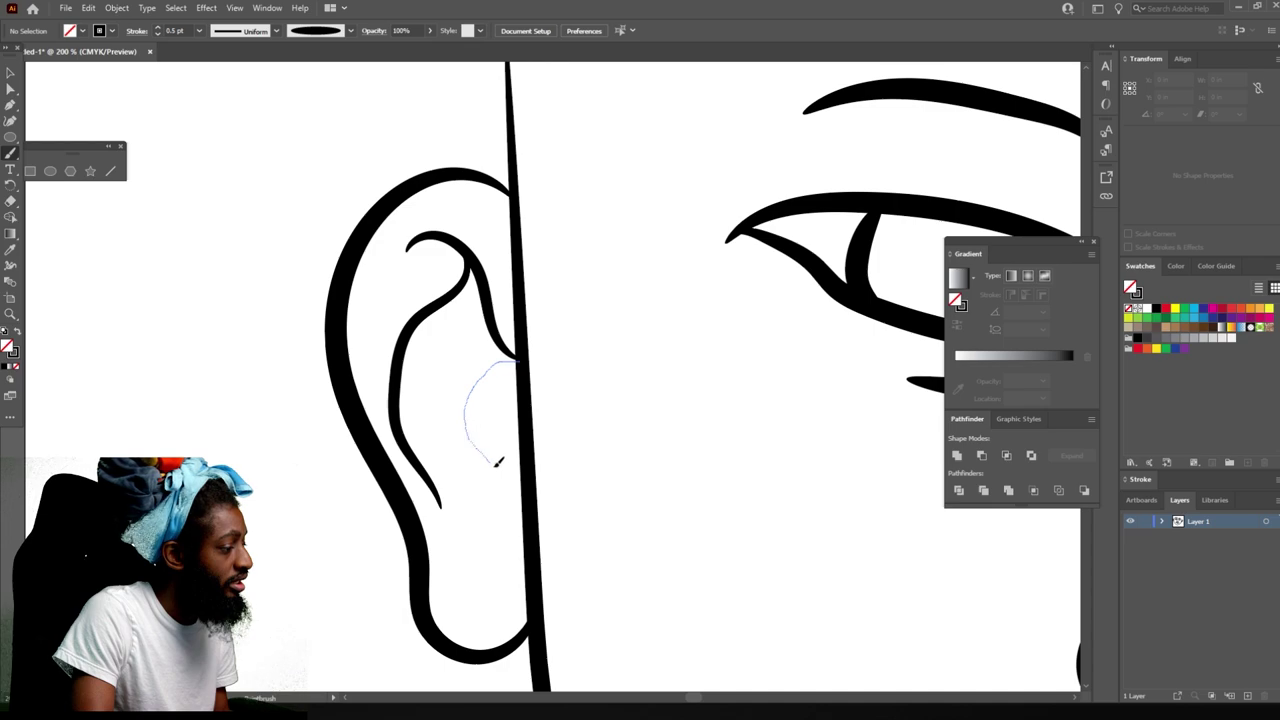
mouse_move(497, 461)
mouse_down()
mouse_move(523, 484)
mouse_move(535, 525)
mouse_up()
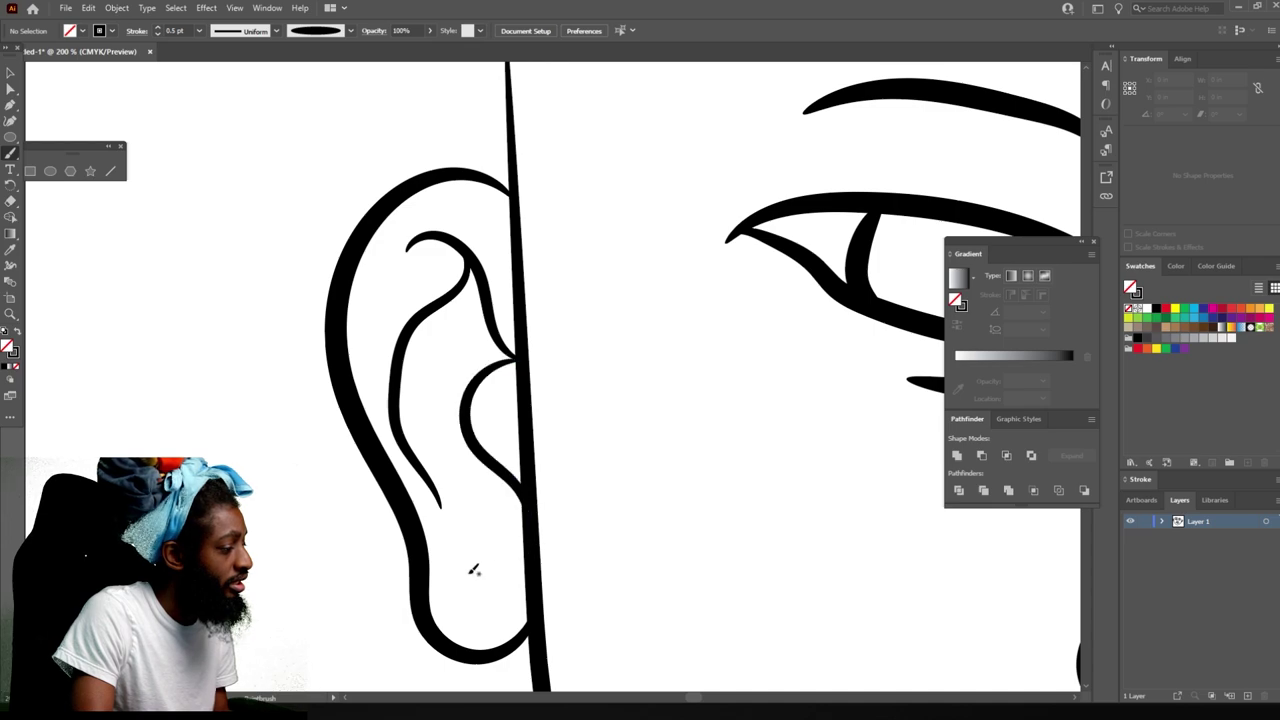
mouse_move(472, 571)
mouse_down()
mouse_move(486, 526)
mouse_move(507, 514)
mouse_up()
key(ctrl+minus)
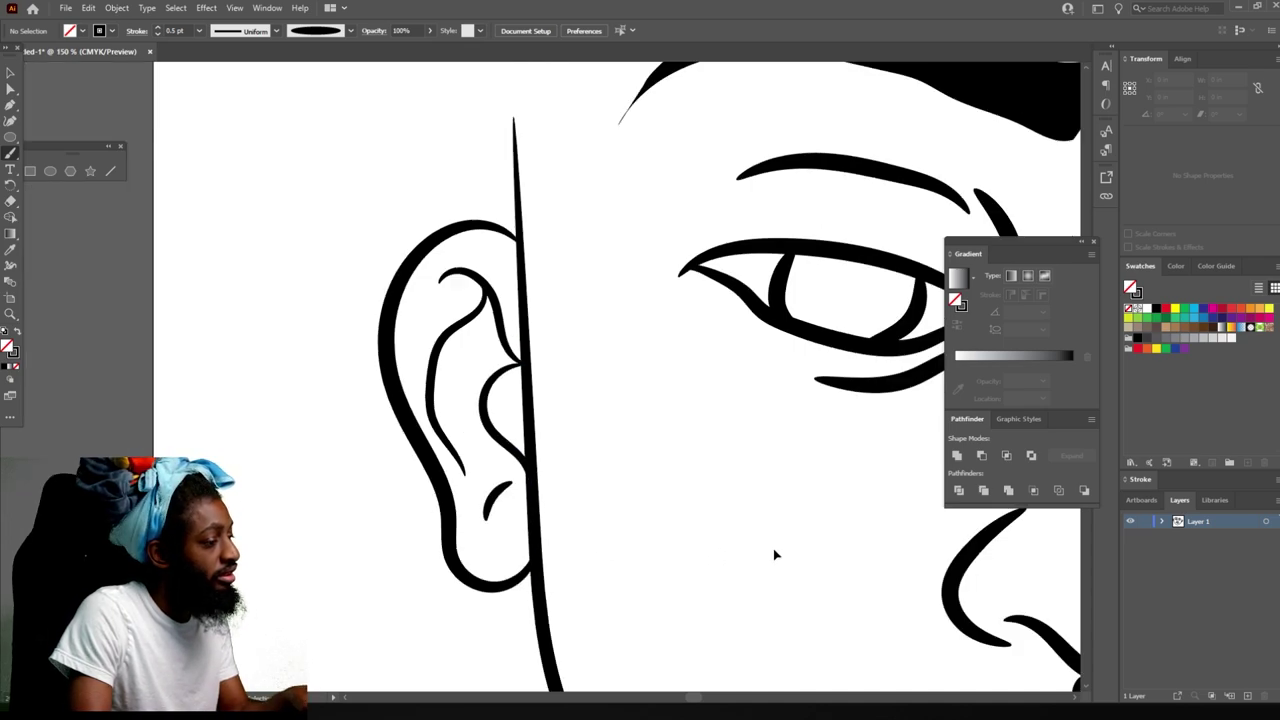
key(ctrl+minus)
key(ctrl+minus)
key(ctrl+minus)
key(ctrl+0)
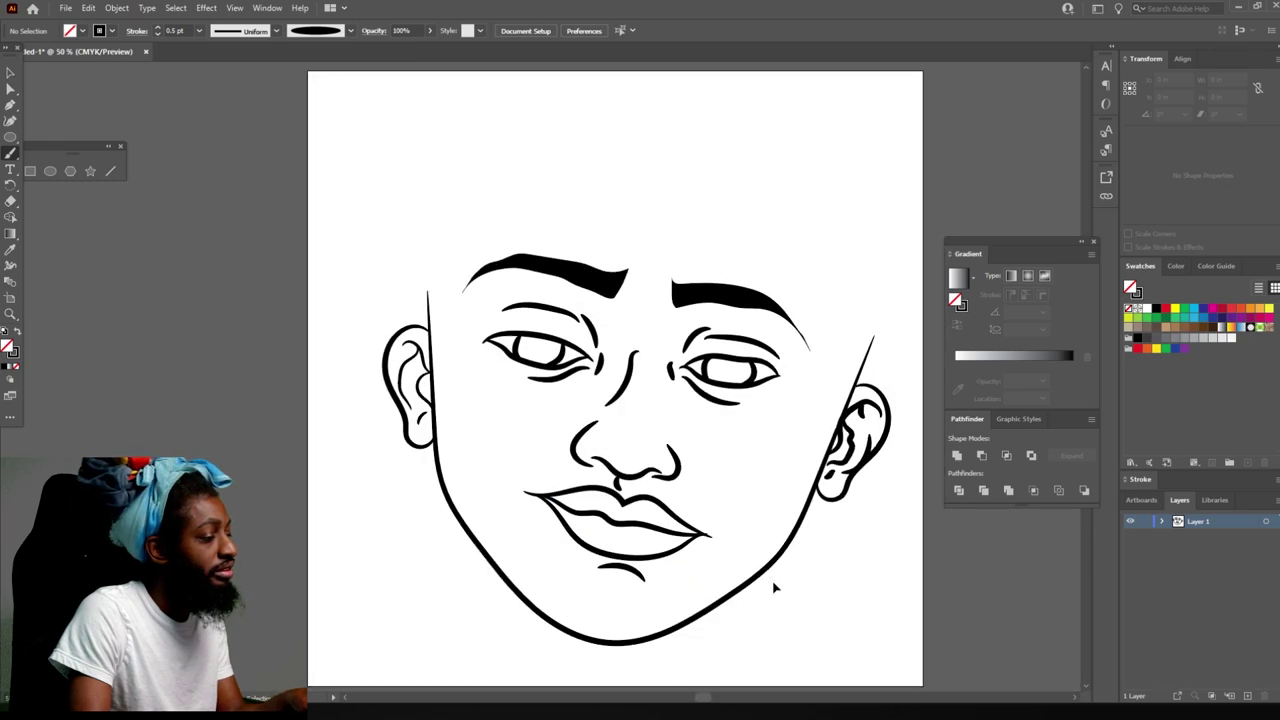
key(ctrl+plus)
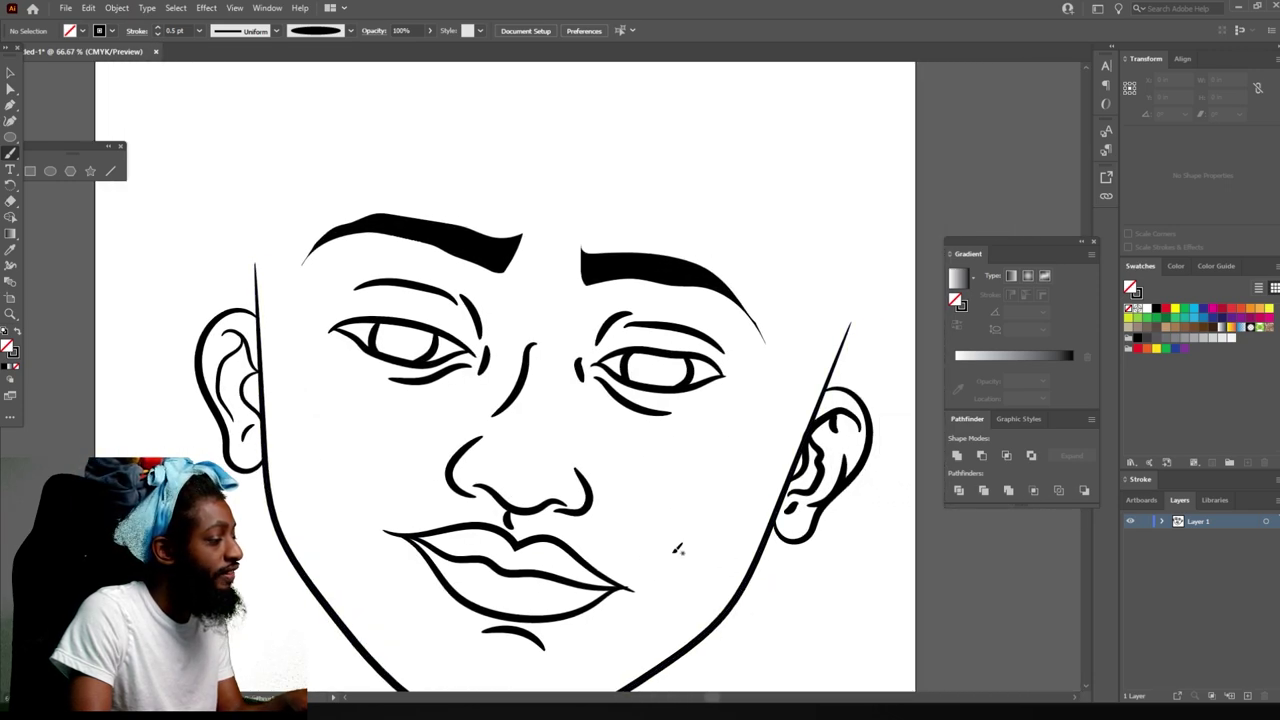
Paint a tapered flat-top hairline from the right temple, over the head, down to the left side.
scroll(674, 540, up, 2)
scroll(675, 480, up, 2)
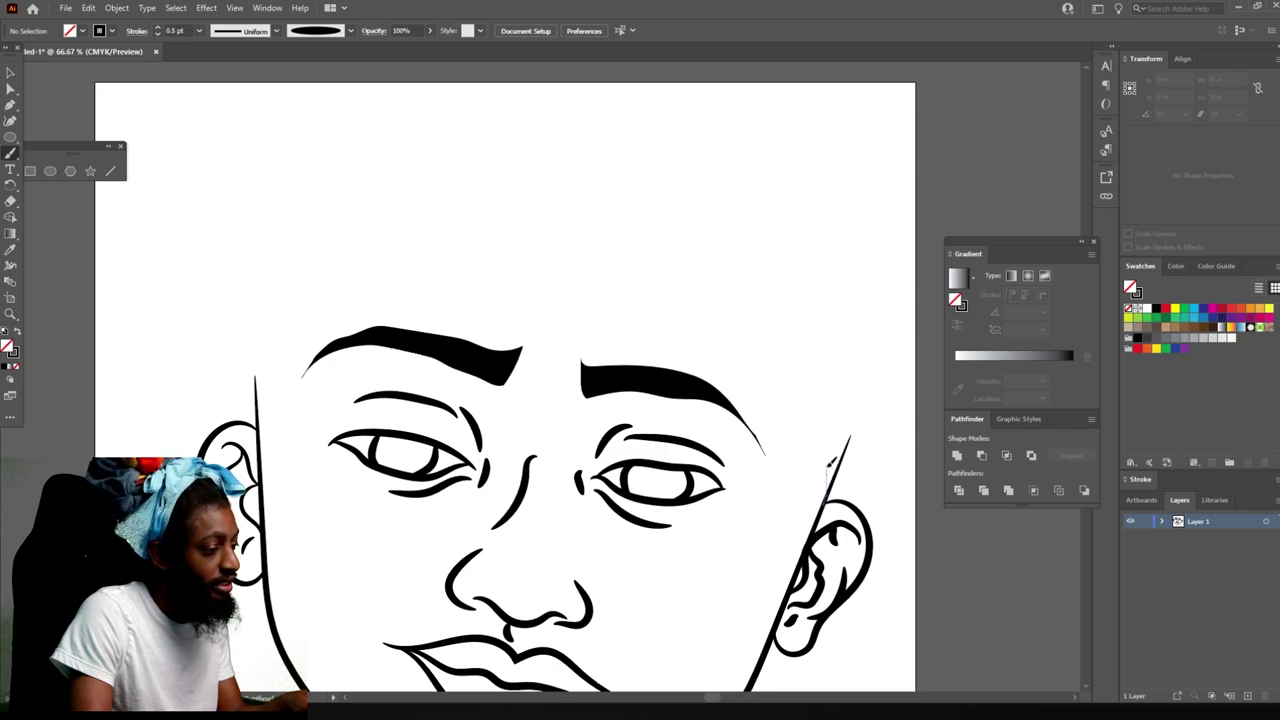
drag(829, 462, 833, 388)
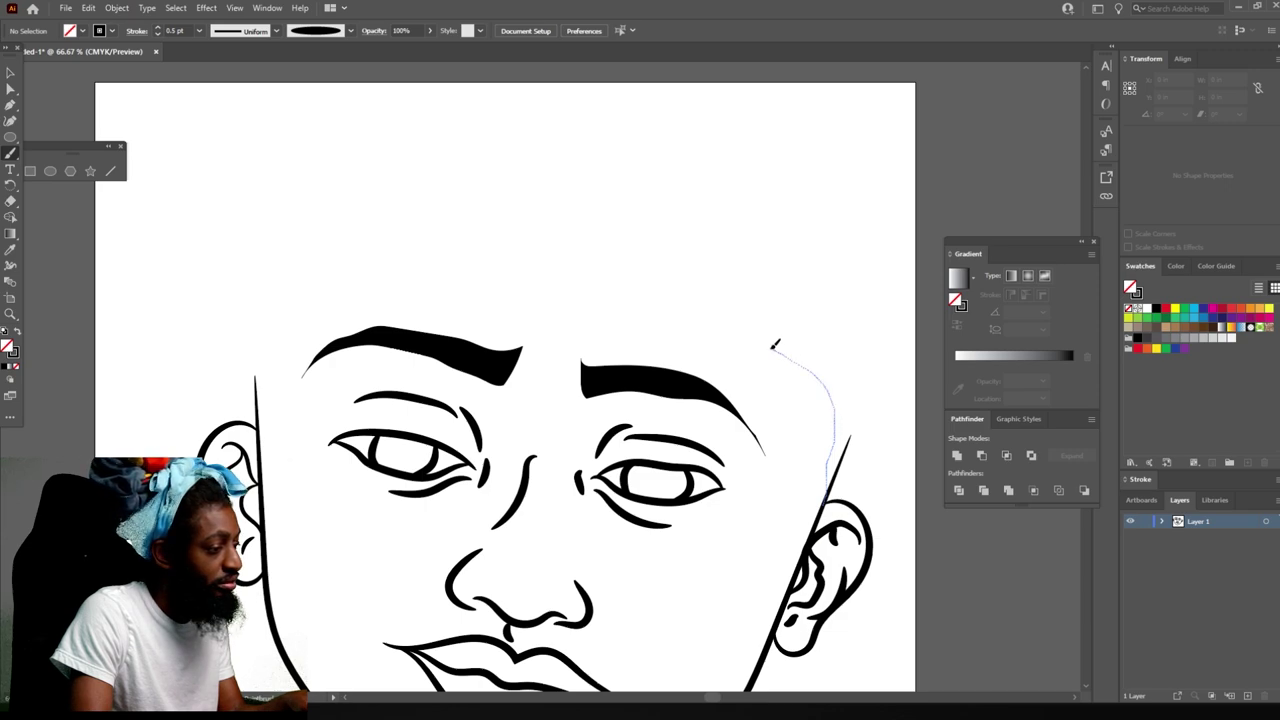
drag(774, 344, 776, 295)
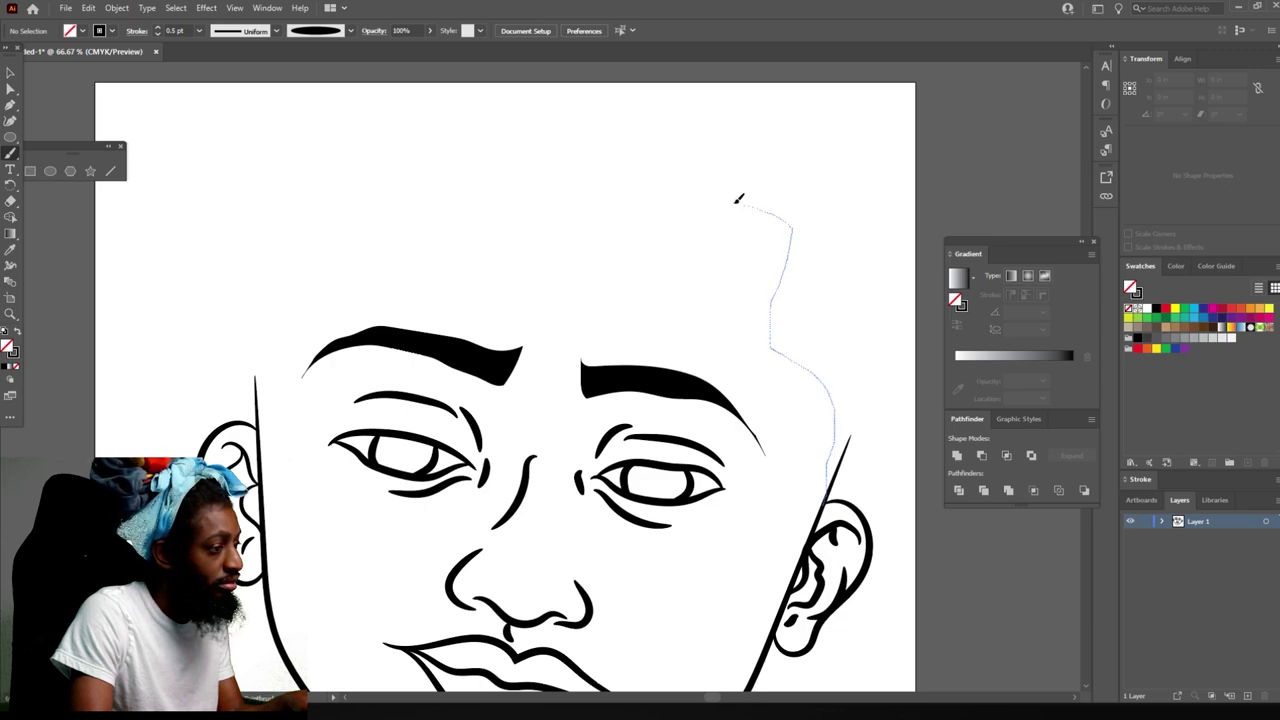
drag(607, 170, 484, 145)
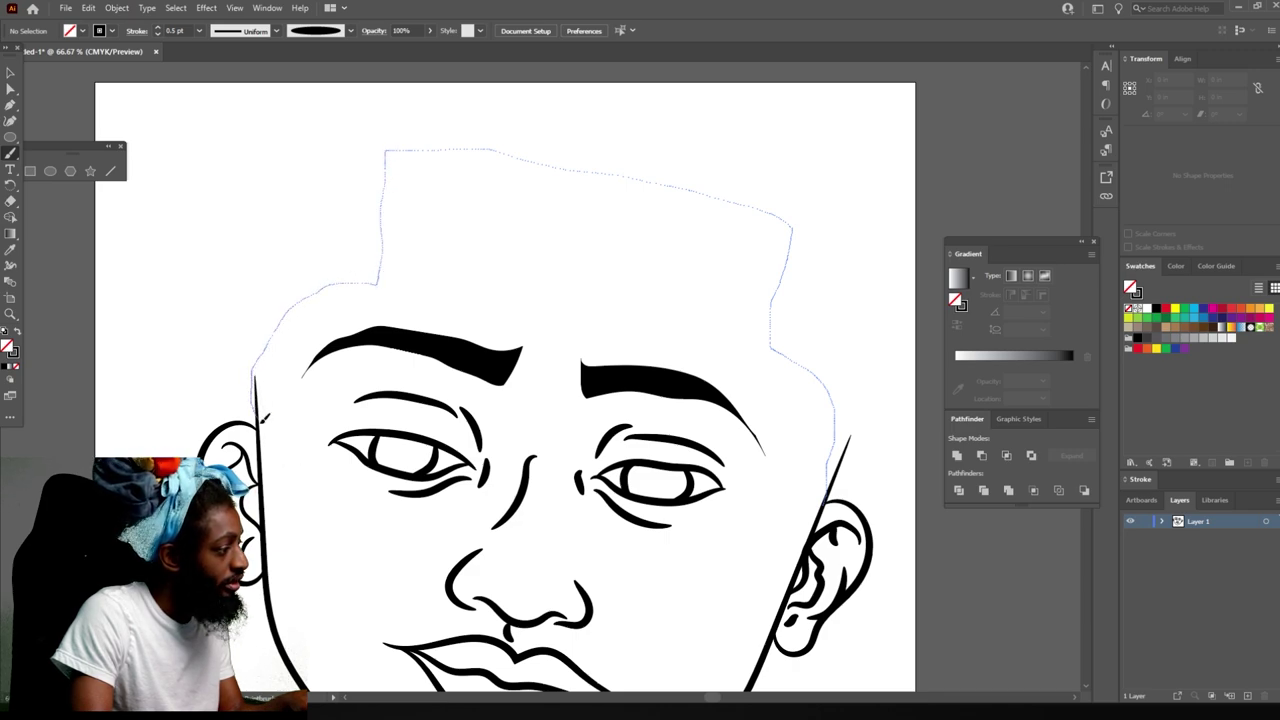
drag(261, 419, 261, 419)
key(ctrl+minus)
key(ctrl+minus)
key(ctrl+minus)
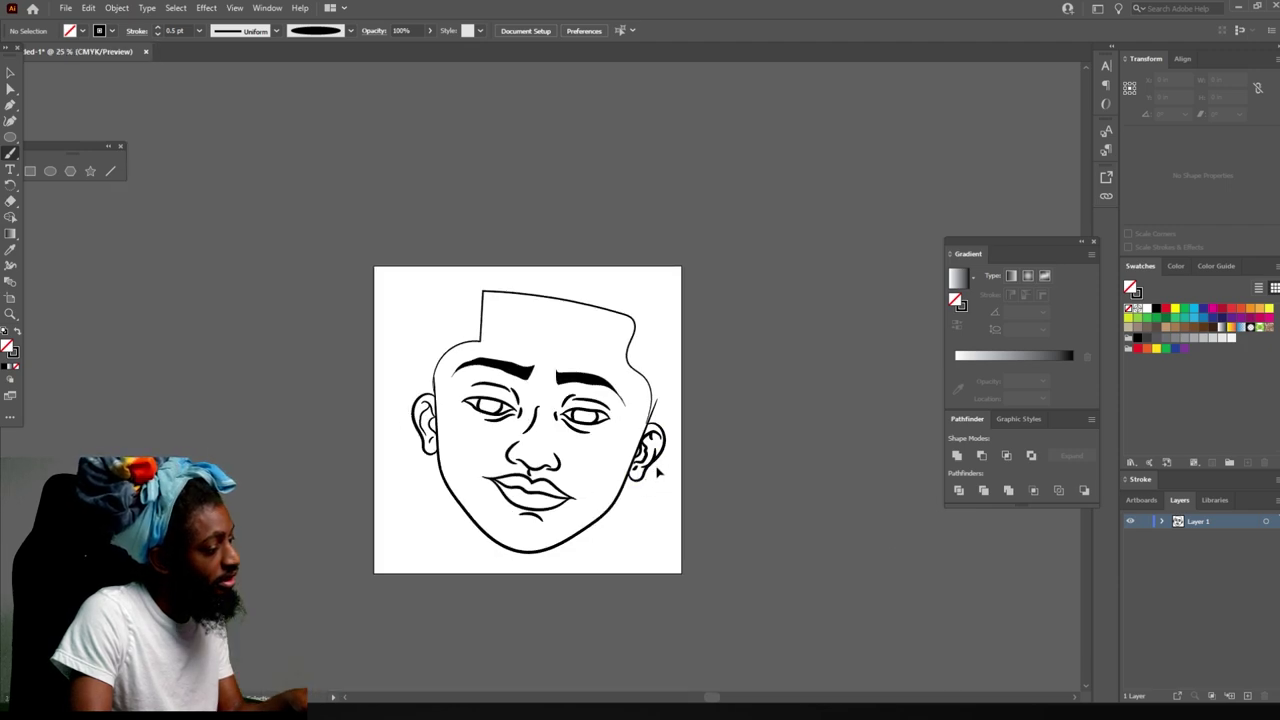
key(ctrl+plus)
key(ctrl+plus)
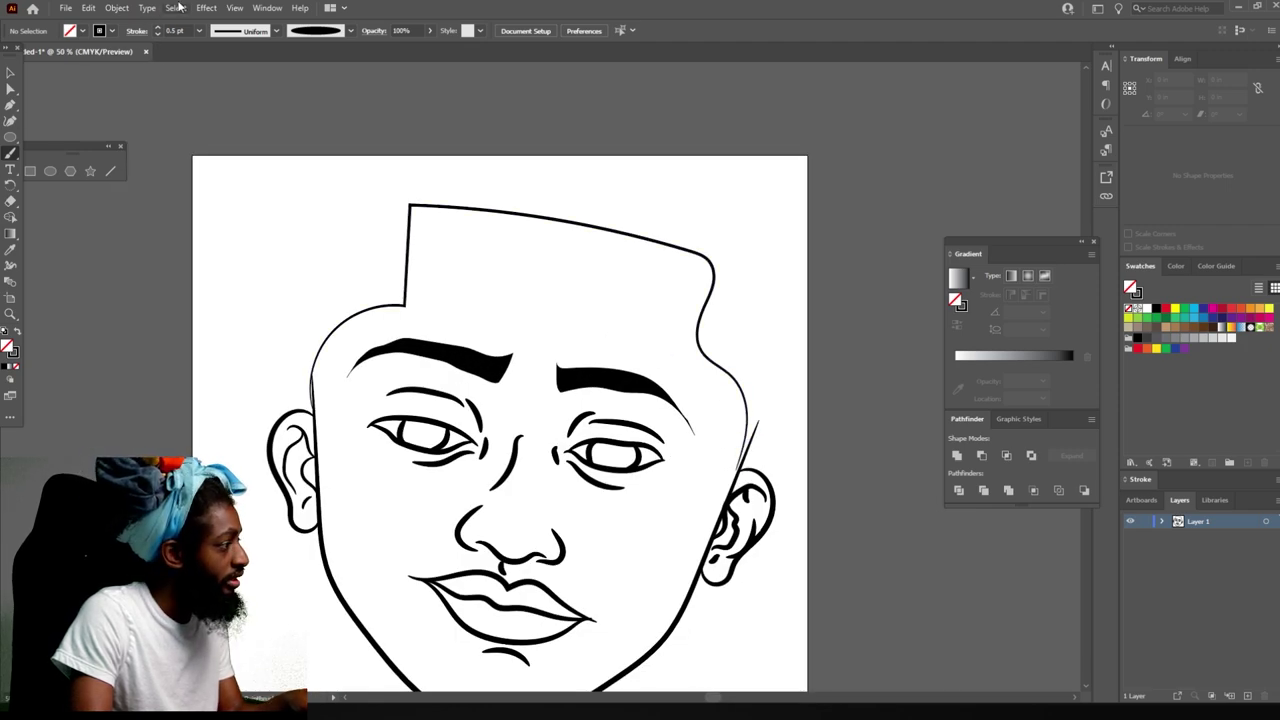
At 2 pt stroke weight, paint a tall angular outer hair outline with a pointed flare at upper right.
click(200, 30)
click(212, 106)
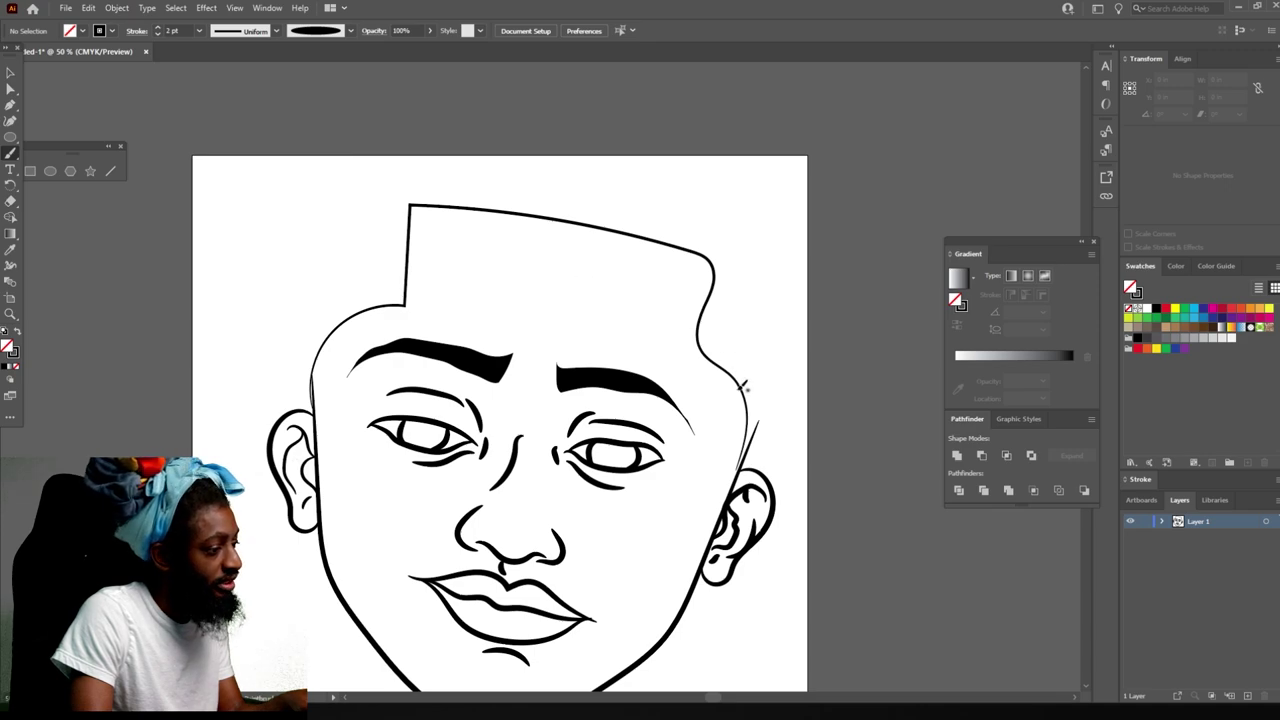
drag(780, 352, 807, 284)
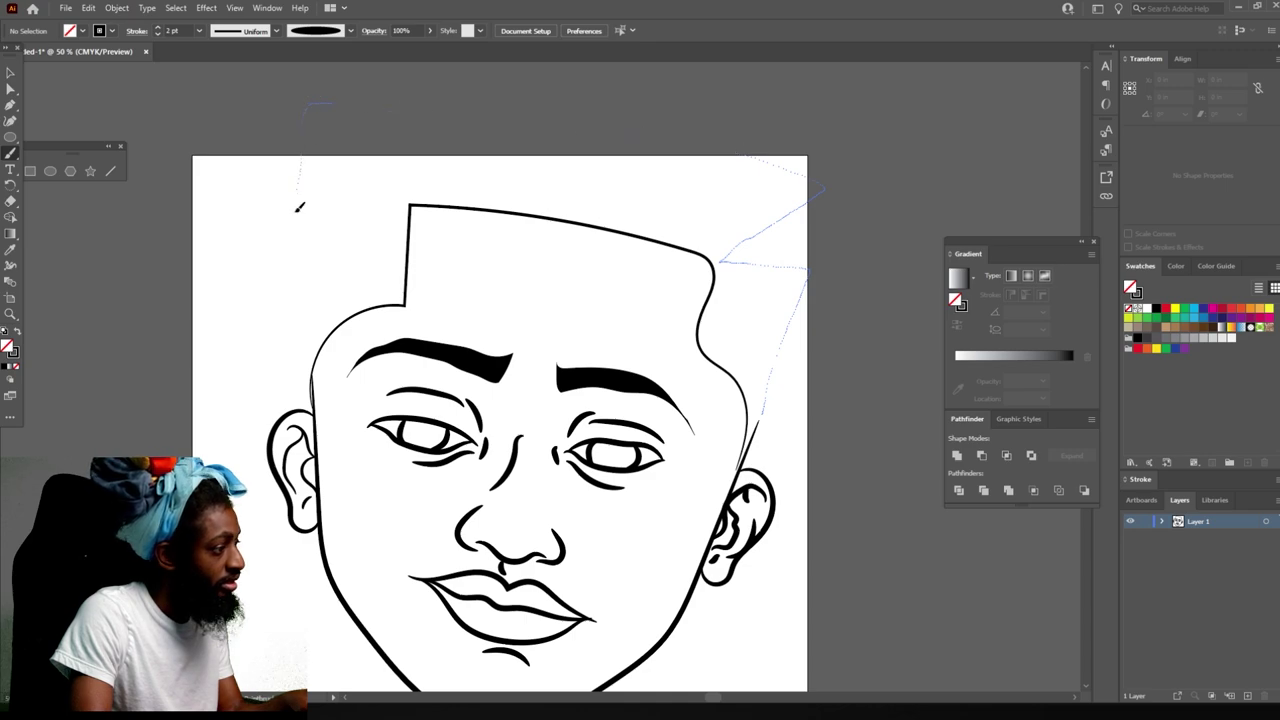
drag(303, 397, 300, 400)
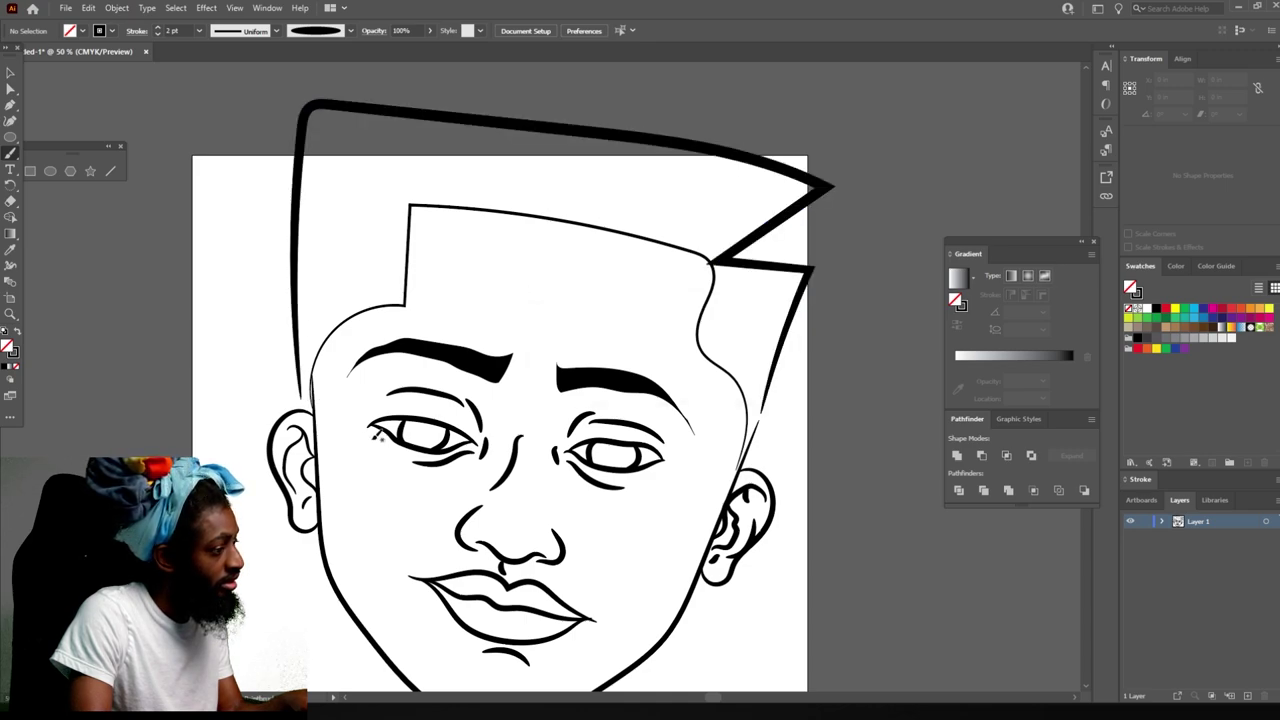
scroll(631, 557, down, 3)
scroll(626, 531, up, 4)
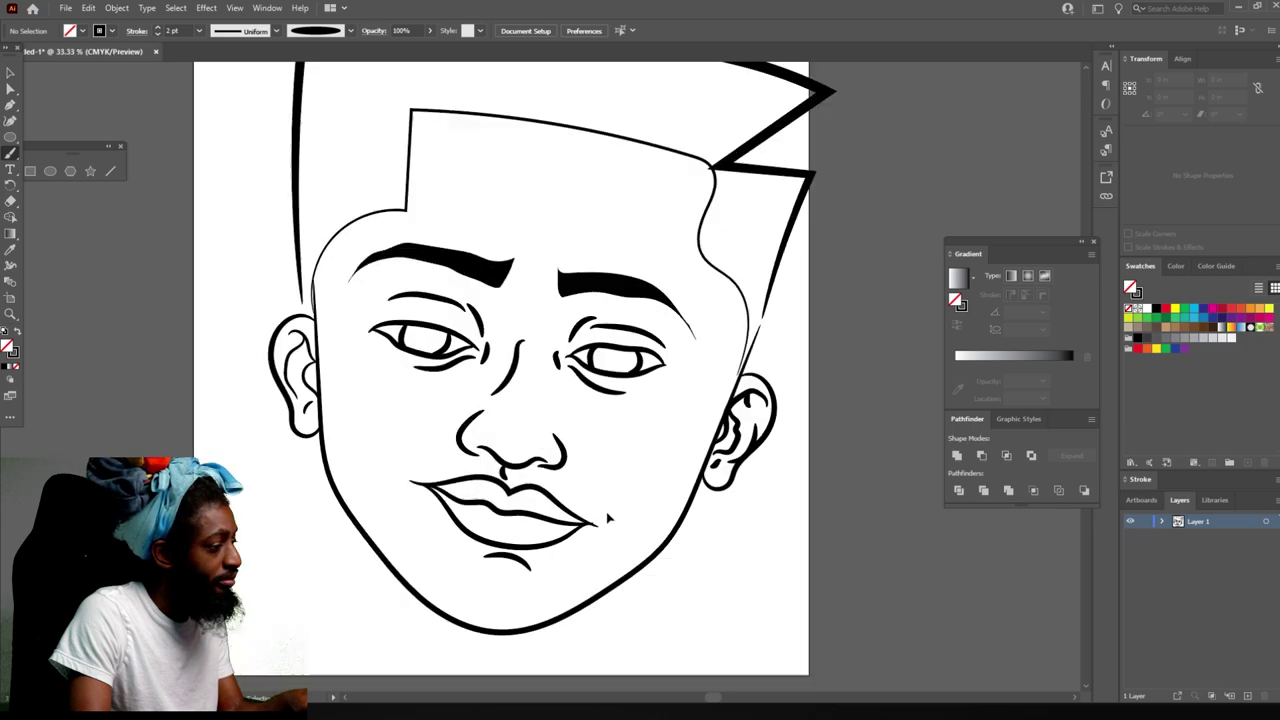
scroll(603, 505, up, 2)
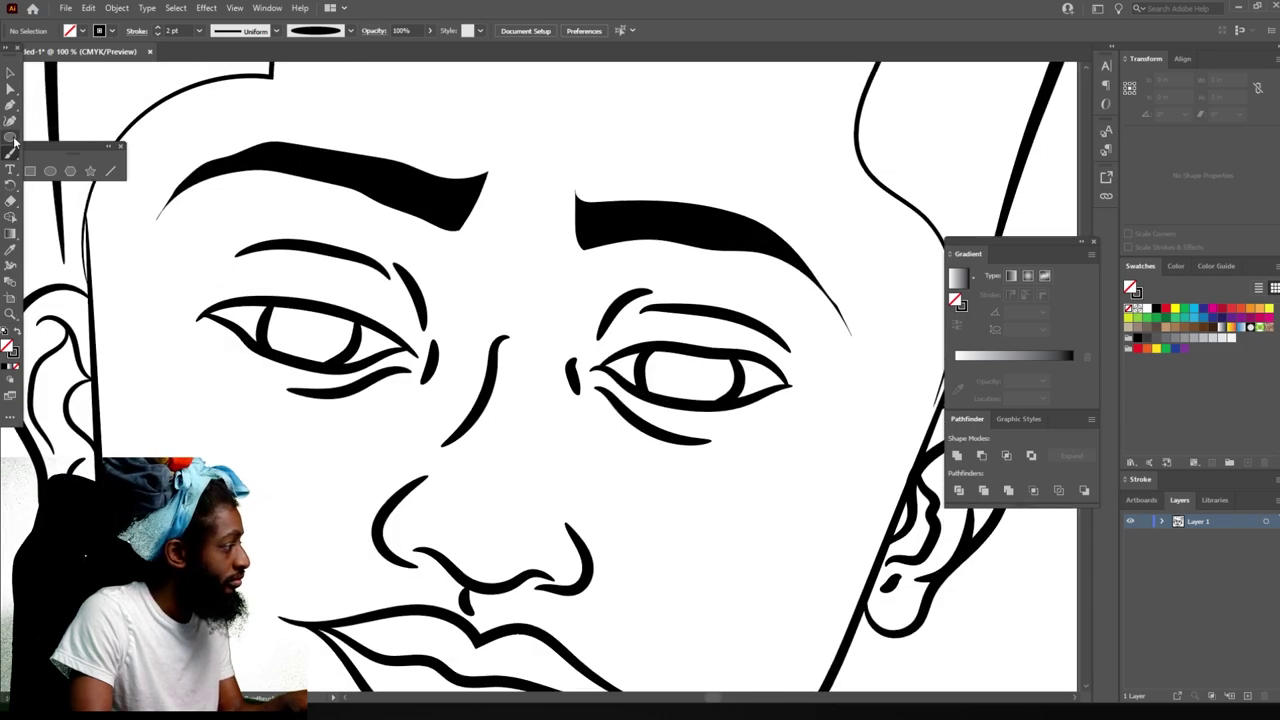
Switch to the Pencil with black fill and no stroke, and draw a closed pupil in the right eye.
click(8, 155)
click(60, 185)
key(ctrl+equal)
key(ctrl+equal)
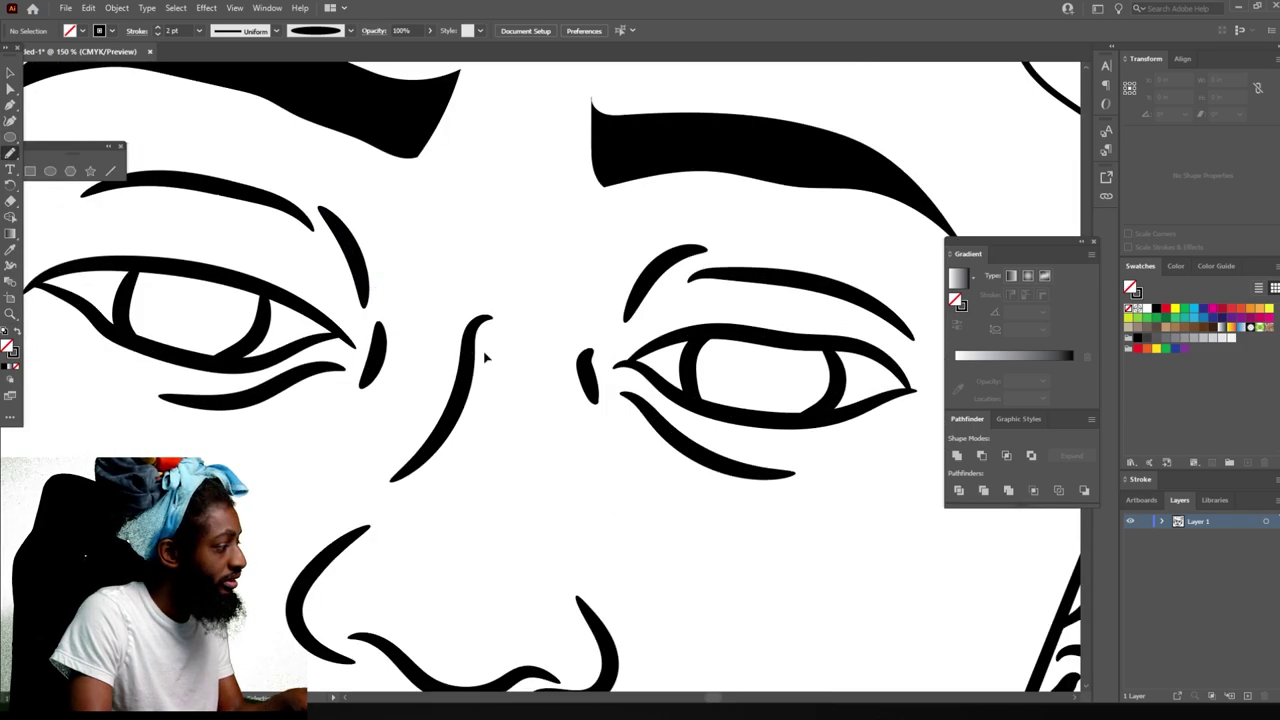
click(16, 339)
key(ctrl+equal)
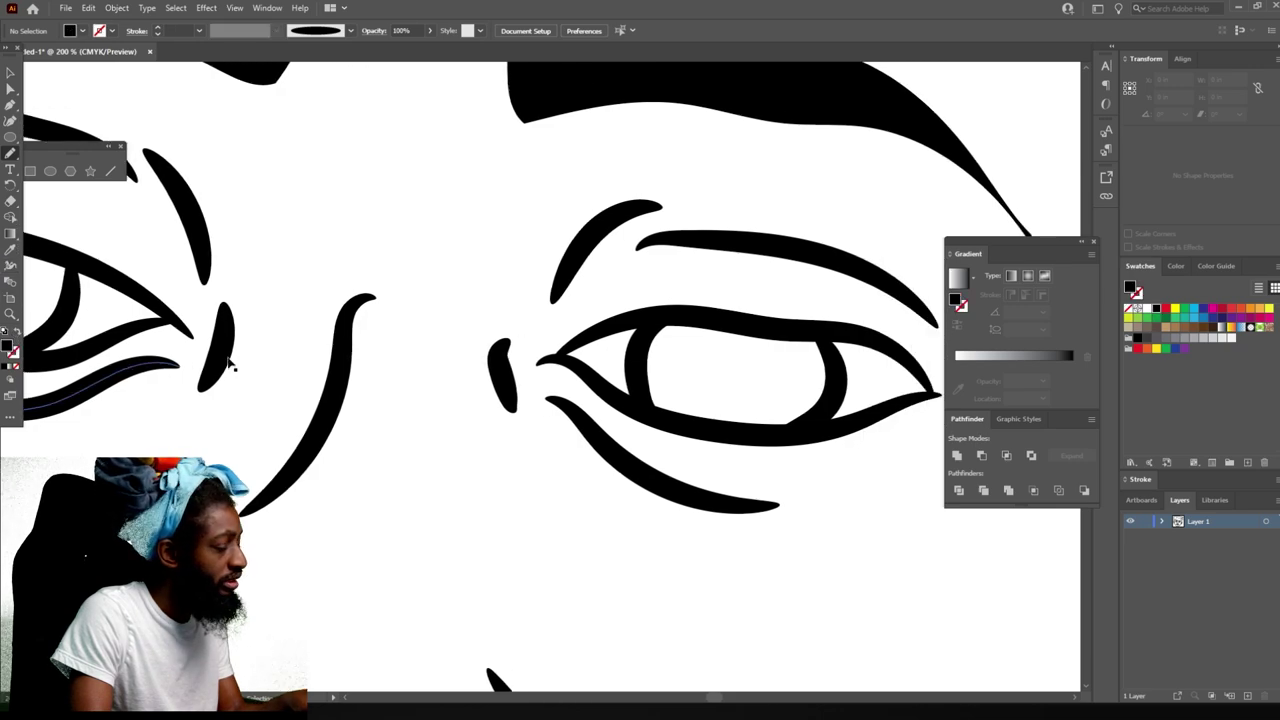
key(ctrl+equal)
drag(613, 287, 644, 346)
mouse_move(608, 387)
mouse_down()
mouse_move(540, 394)
mouse_move(498, 352)
mouse_move(499, 314)
mouse_move(585, 274)
mouse_up()
Draw a matching solid black pupil in the left eye.
scroll(551, 294, down, 3)
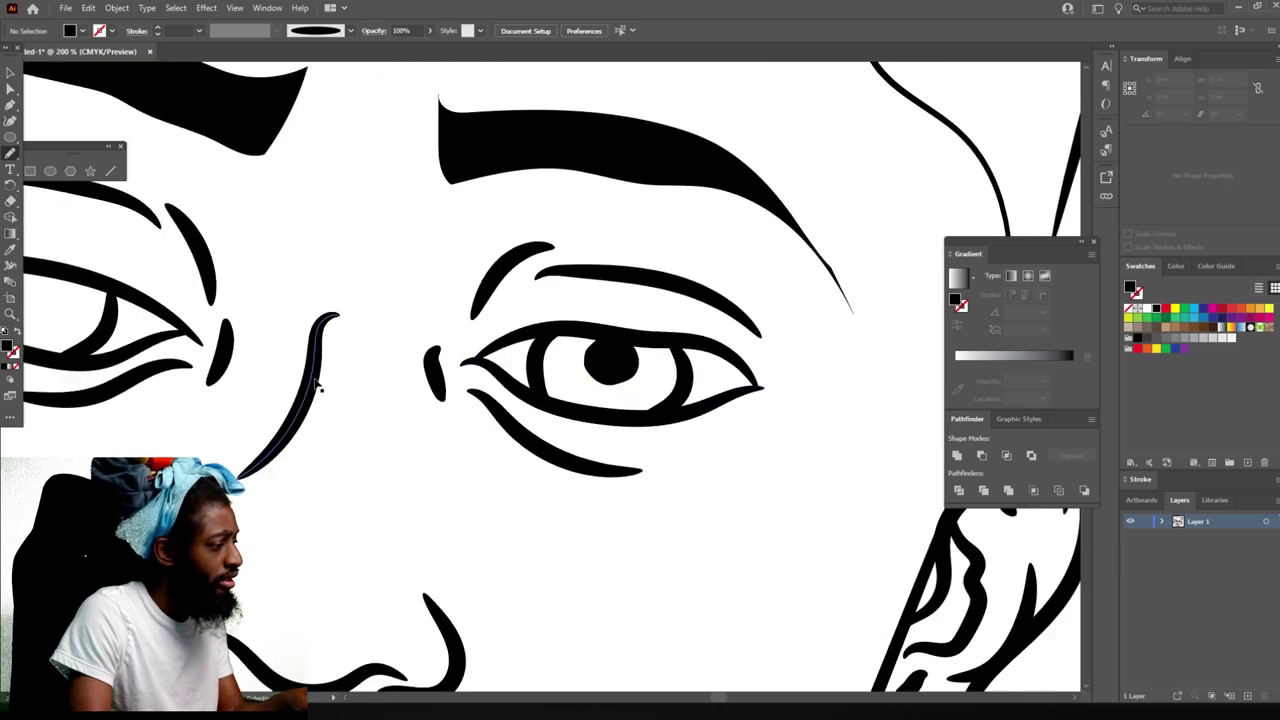
scroll(400, 350, left, 2)
scroll(310, 373, up, 2)
key(ctrl+plus)
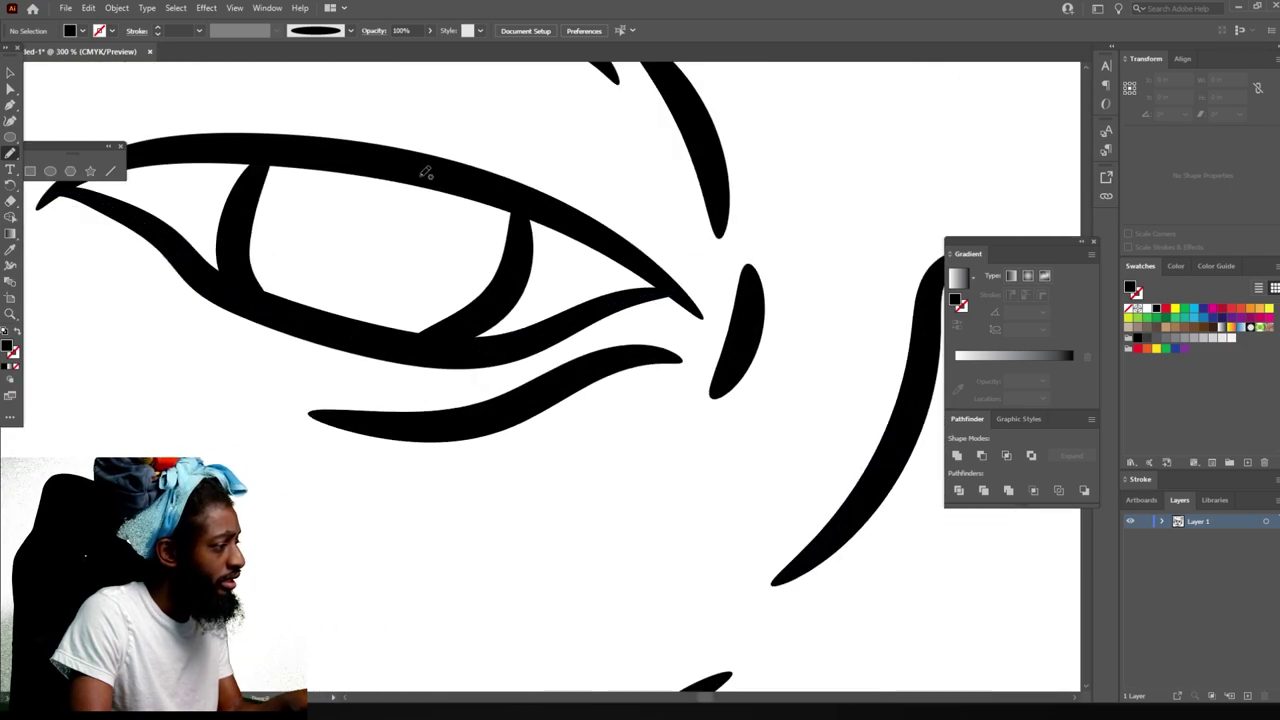
mouse_move(421, 177)
mouse_down()
mouse_move(433, 233)
mouse_move(409, 268)
mouse_move(364, 266)
mouse_move(328, 212)
mouse_up()
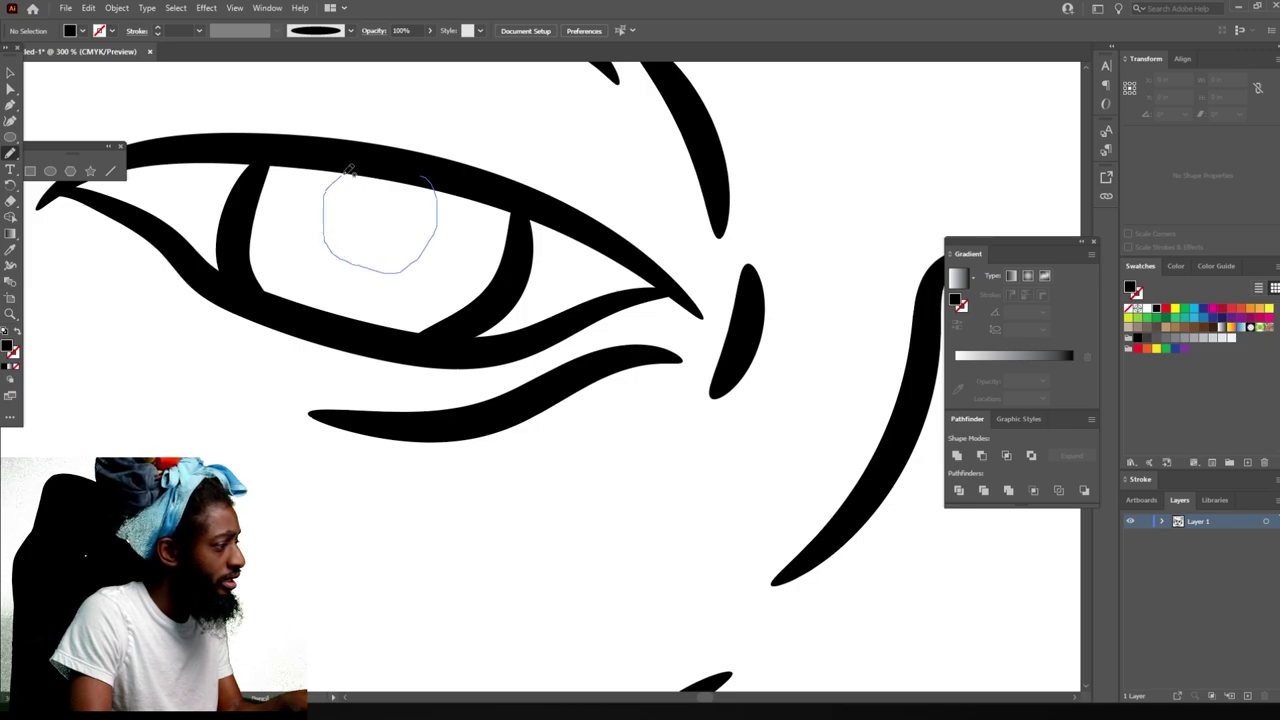
drag(352, 168, 418, 174)
key(ctrl+minus)
key(ctrl+minus)
key(ctrl+minus)
key(ctrl+minus)
key(ctrl+minus)
key(ctrl+minus)
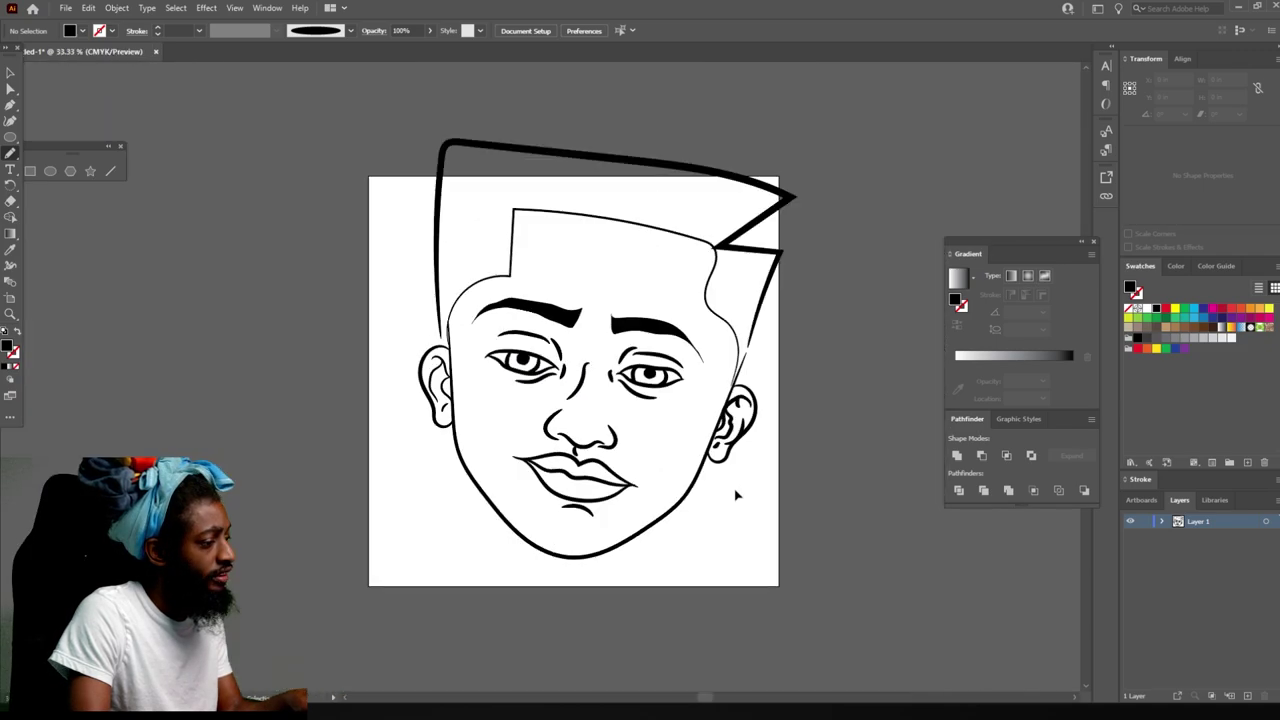
scroll(736, 494, up, 1)
key(ctrl+plus)
key(ctrl+plus)
key(ctrl+plus)
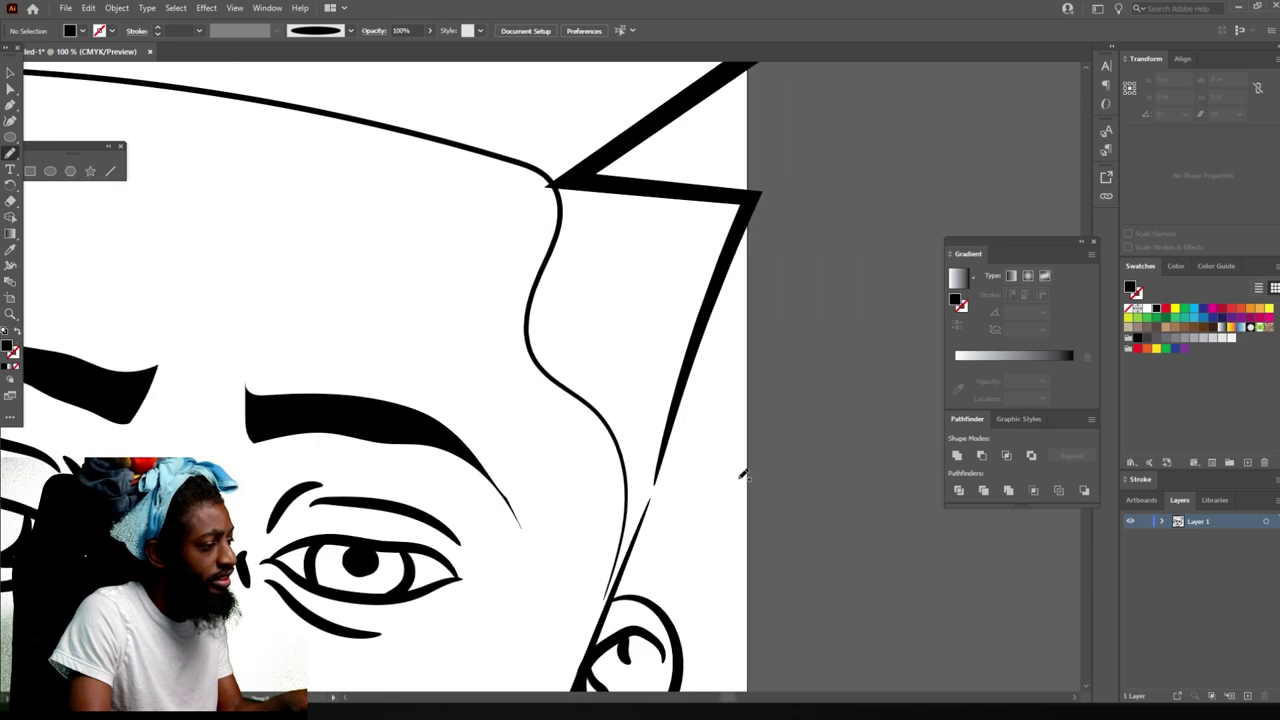
Trace and close a solid black shape over the right side of the hair.
mouse_move(749, 192)
mouse_down()
mouse_move(564, 182)
mouse_move(550, 220)
mouse_move(514, 358)
mouse_move(612, 446)
mouse_move(622, 538)
mouse_move(602, 622)
mouse_move(606, 600)
mouse_up()
drag(652, 524, 737, 256)
drag(750, 208, 750, 206)
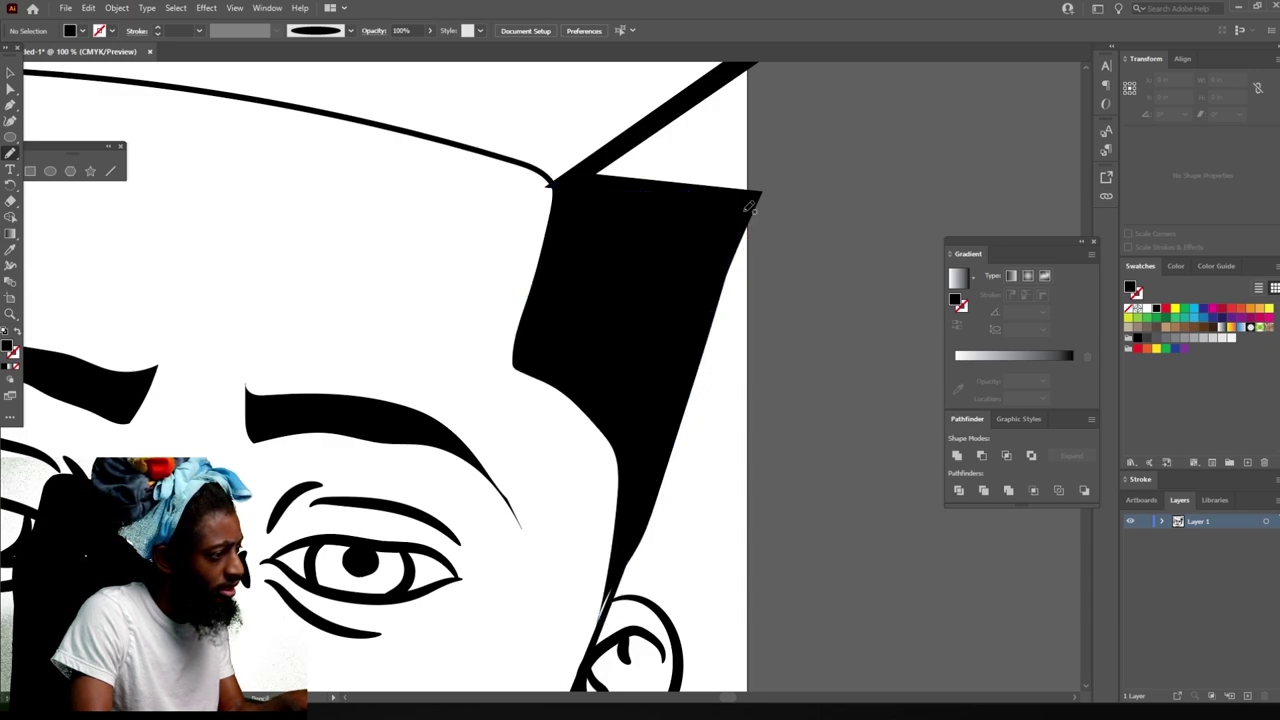
scroll(634, 478, down, 3)
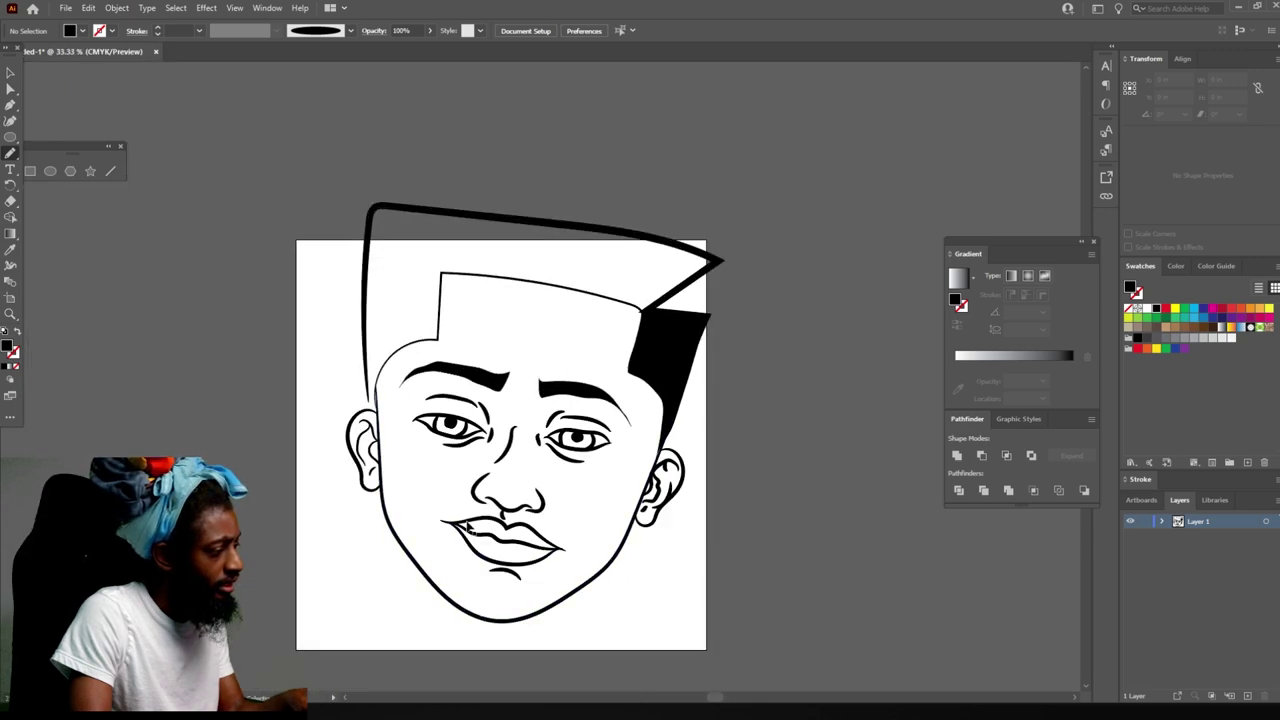
scroll(466, 520, up, 2)
scroll(466, 520, up, 4)
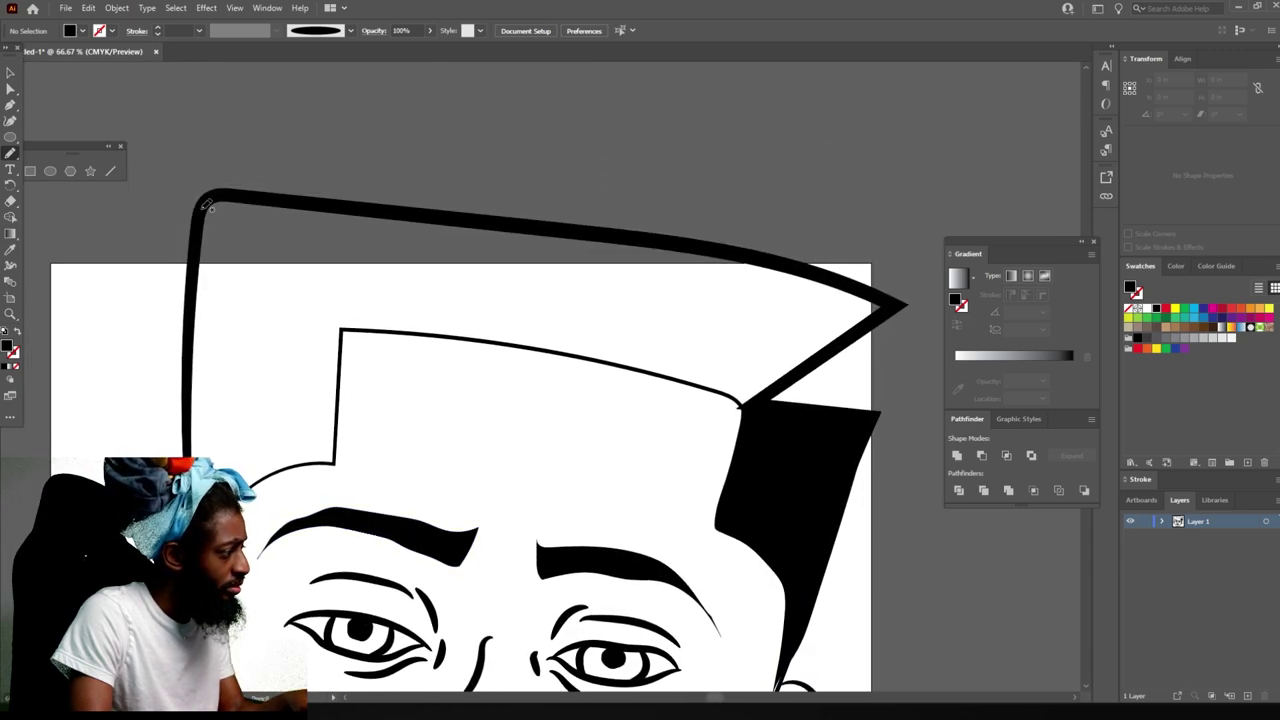
Fill the top band of the high-top hair with a closed black shape.
mouse_move(210, 198)
mouse_down()
mouse_move(703, 246)
mouse_move(861, 281)
mouse_move(898, 305)
mouse_move(769, 412)
mouse_move(595, 364)
mouse_move(193, 320)
mouse_move(198, 276)
mouse_up()
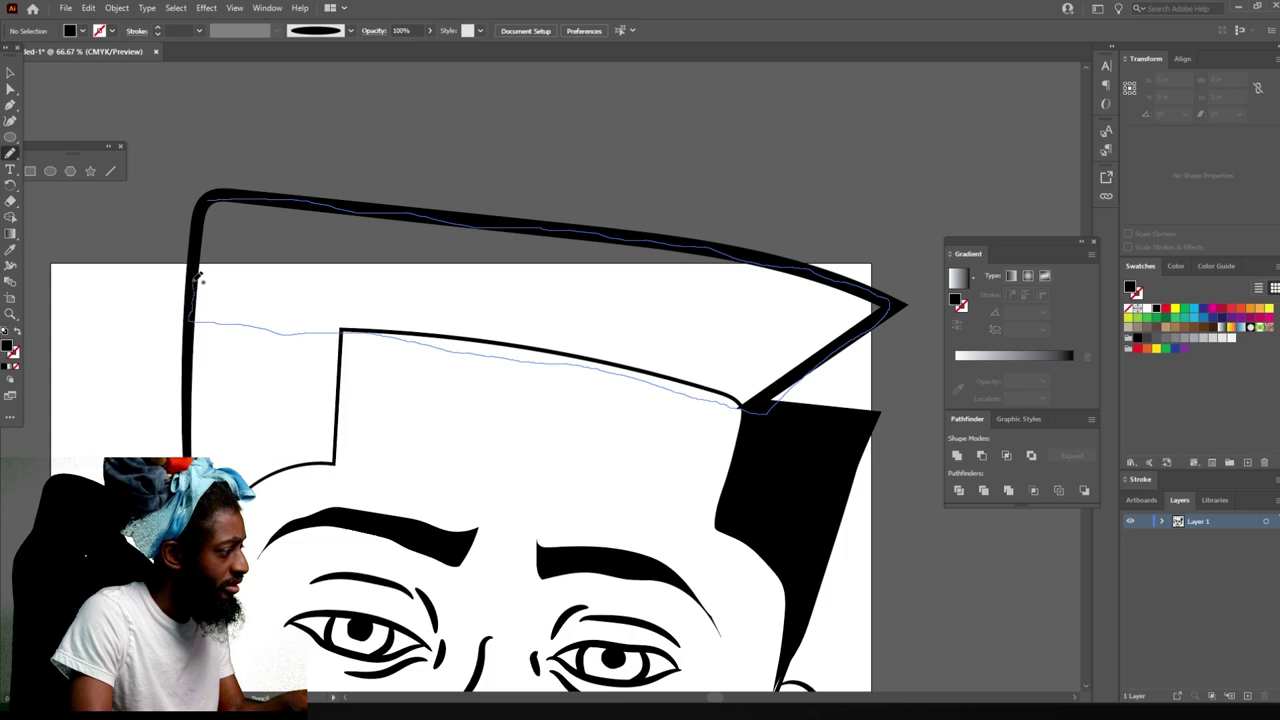
drag(197, 228, 214, 200)
key(ctrl+minus)
key(ctrl+minus)
key(ctrl+minus)
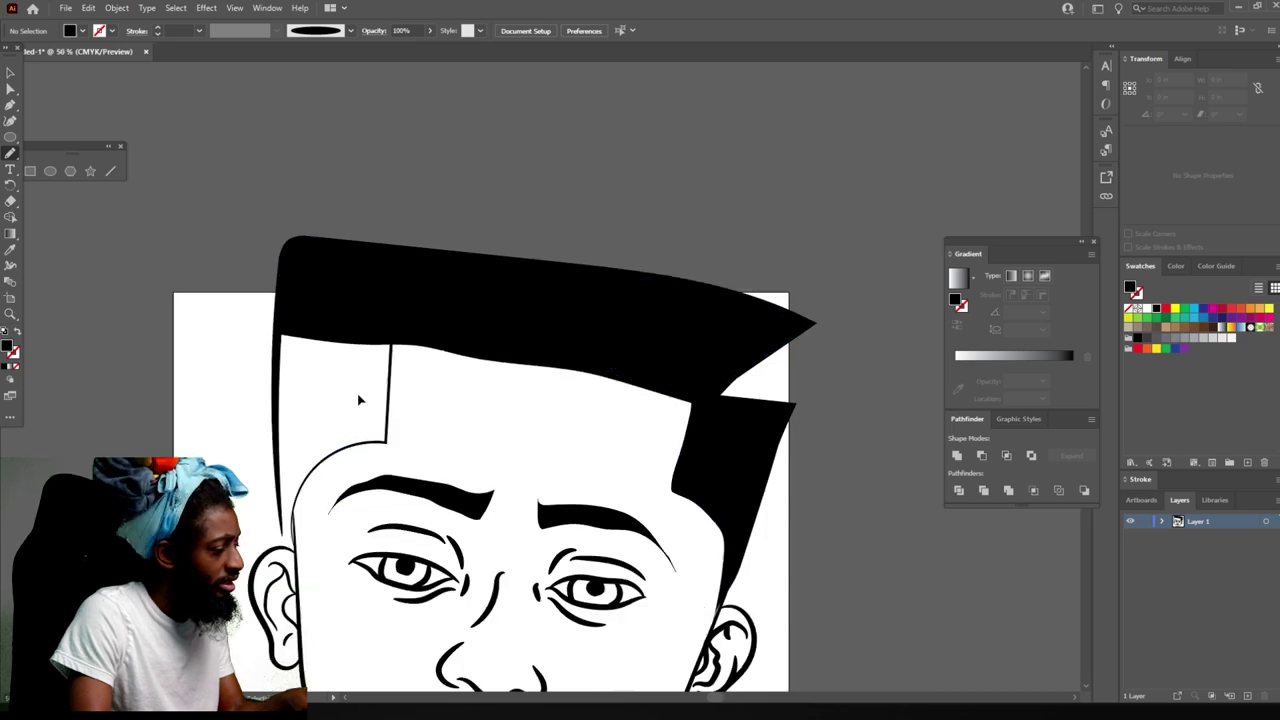
key(ctrl+plus)
key(ctrl+plus)
key(ctrl+plus)
key(ctrl+plus)
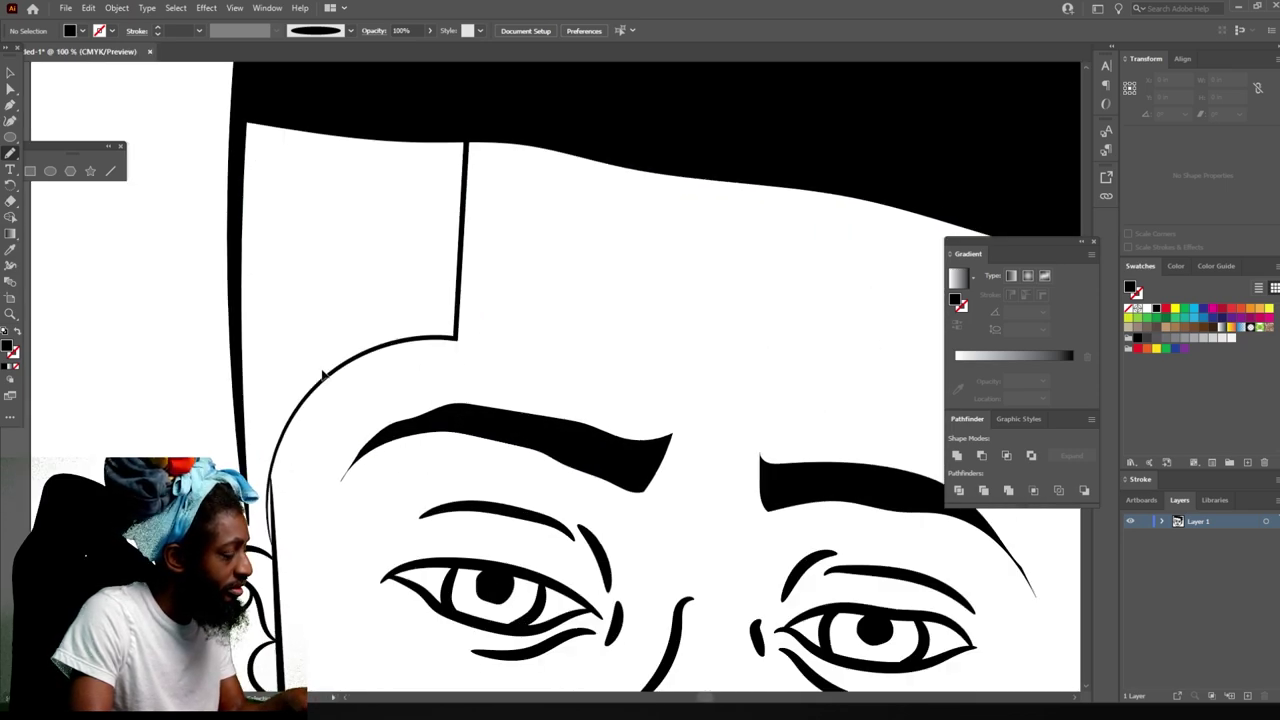
Trace the left hair section down to the ear and back, closing it in black.
mouse_move(329, 166)
mouse_down()
mouse_move(316, 422)
mouse_move(332, 524)
mouse_up()
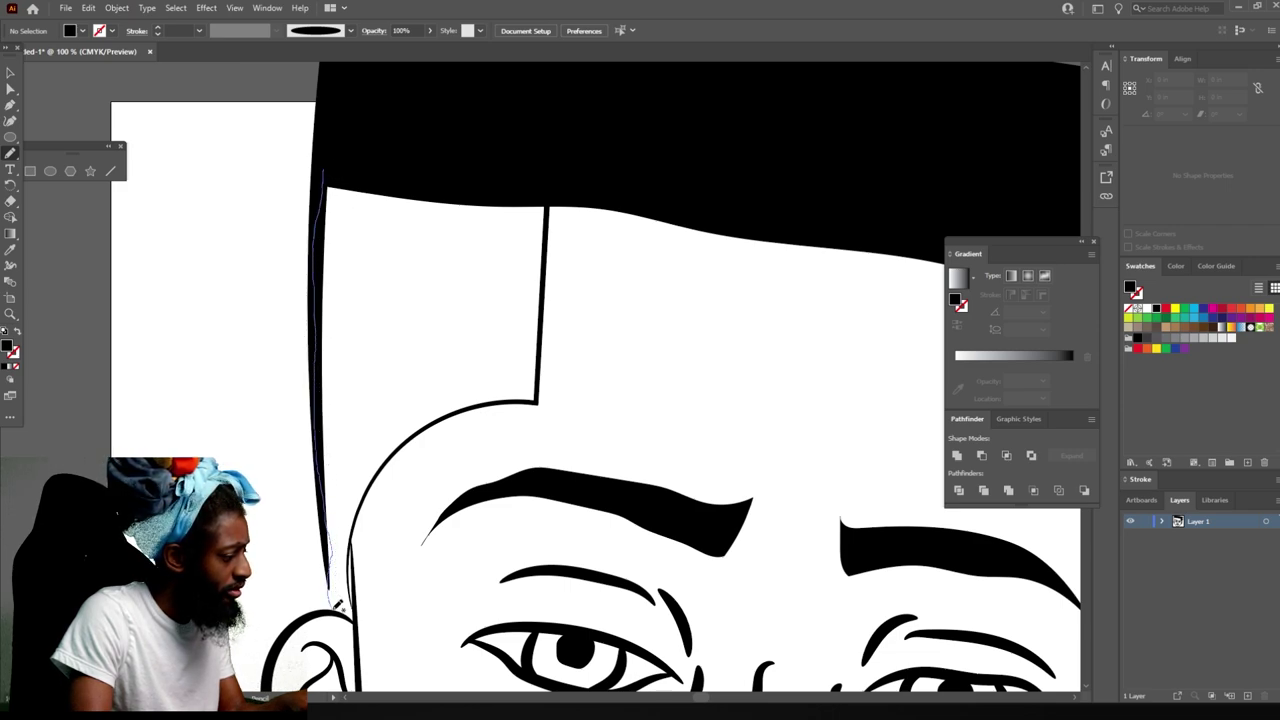
mouse_move(365, 633)
mouse_down()
mouse_move(370, 505)
mouse_move(400, 450)
mouse_move(452, 422)
mouse_up()
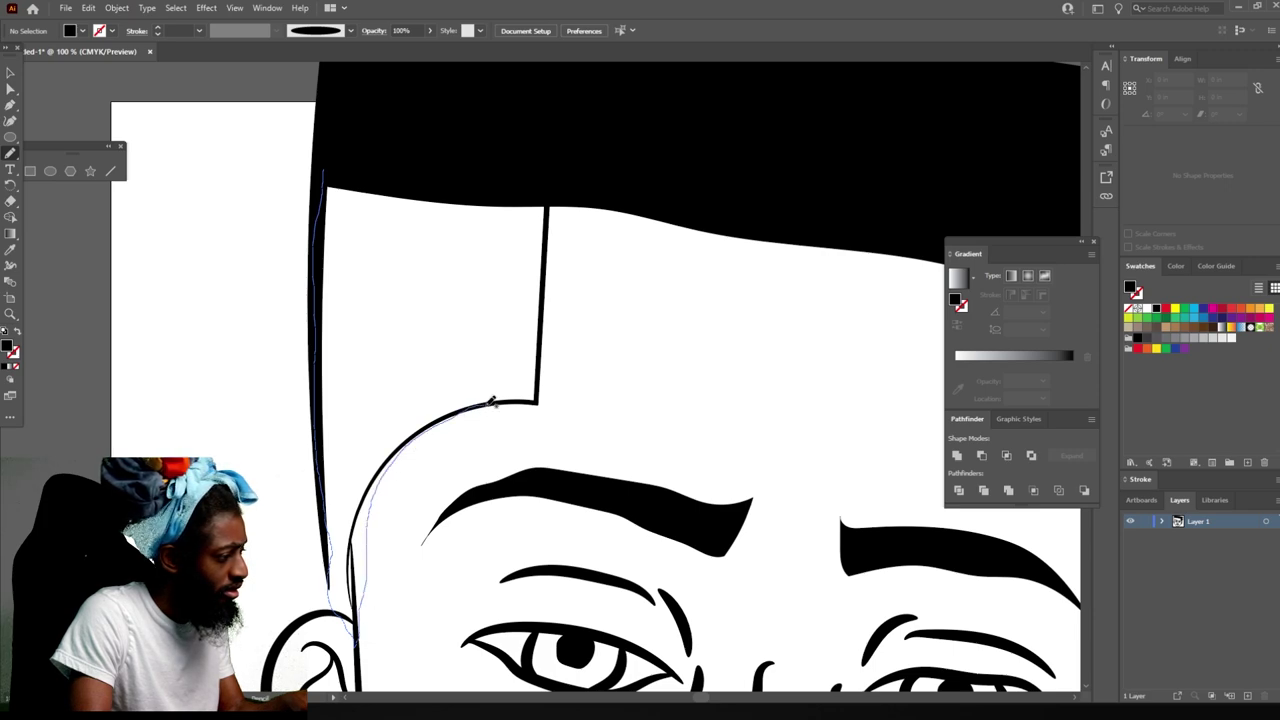
mouse_move(537, 402)
mouse_down()
mouse_move(560, 171)
mouse_move(391, 123)
mouse_move(330, 166)
mouse_up()
key(ctrl+minus)
scroll(835, 582, down, 3)
scroll(789, 543, up, 3)
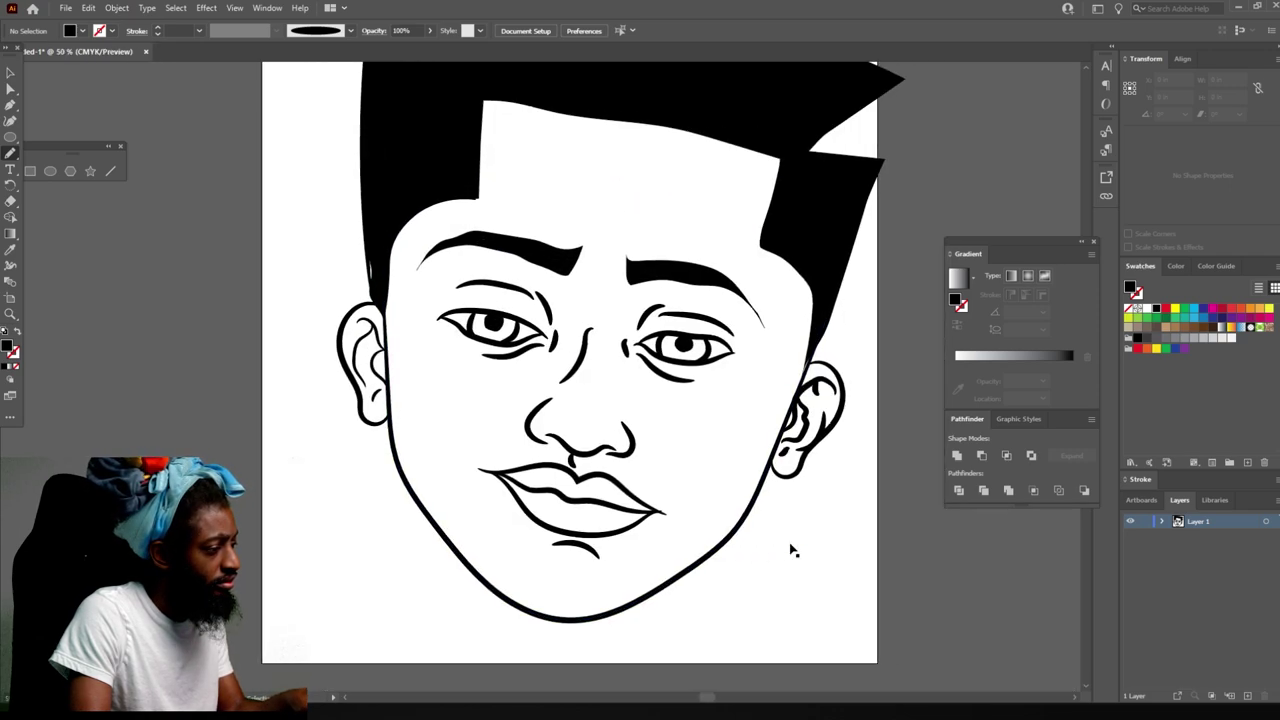
key(ctrl+minus)
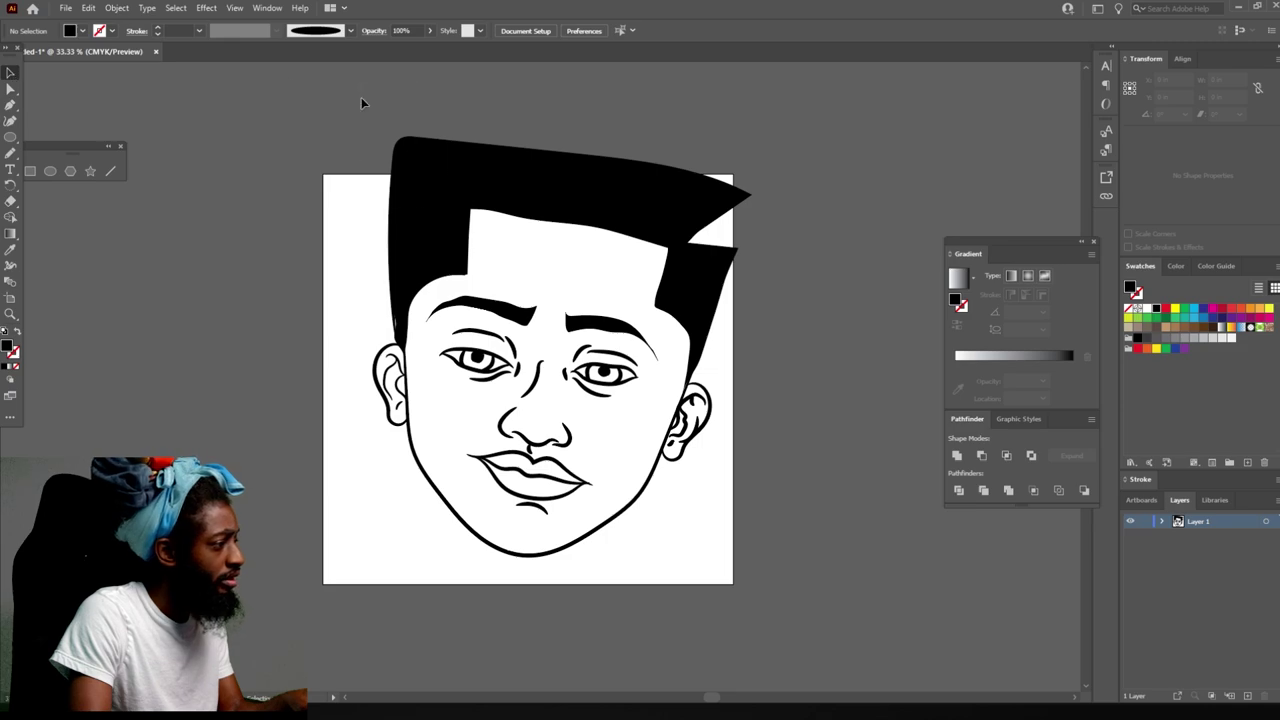
Expand the selected face's appearance, Pathfinder-merge it, and scale it to about 14.16 × 15.72 in.
drag(361, 97, 747, 527)
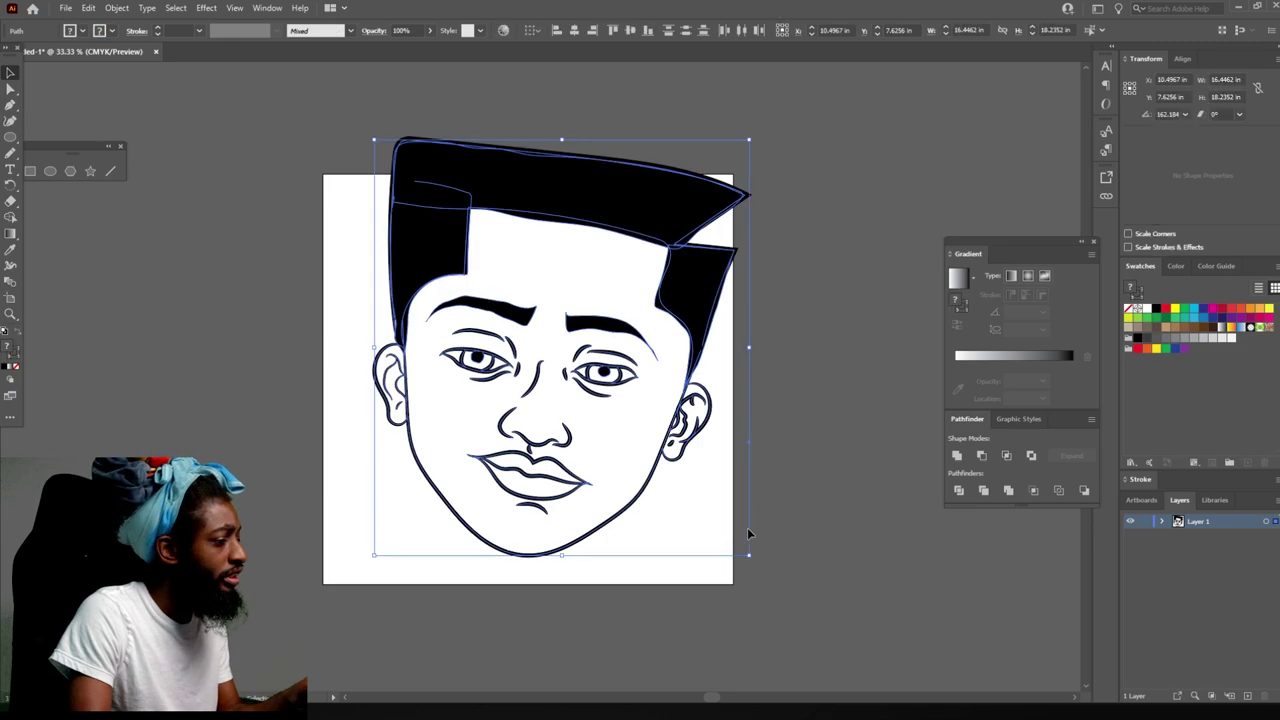
click(117, 8)
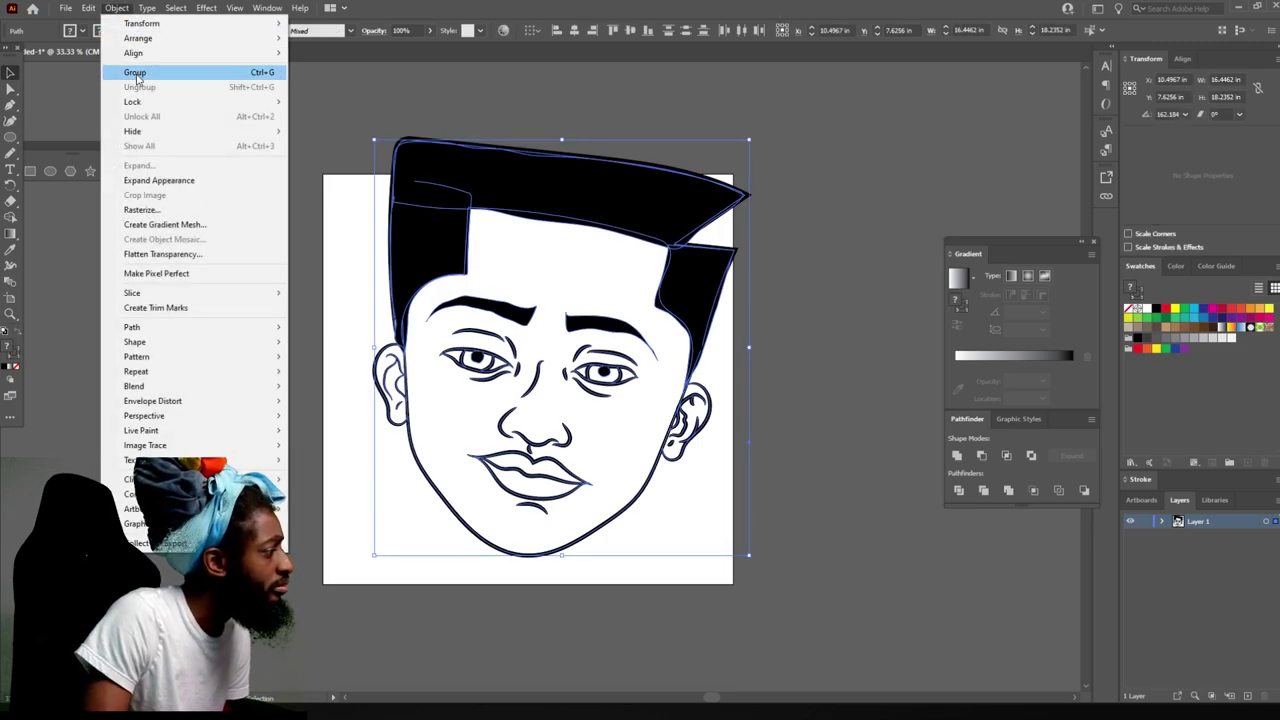
click(153, 180)
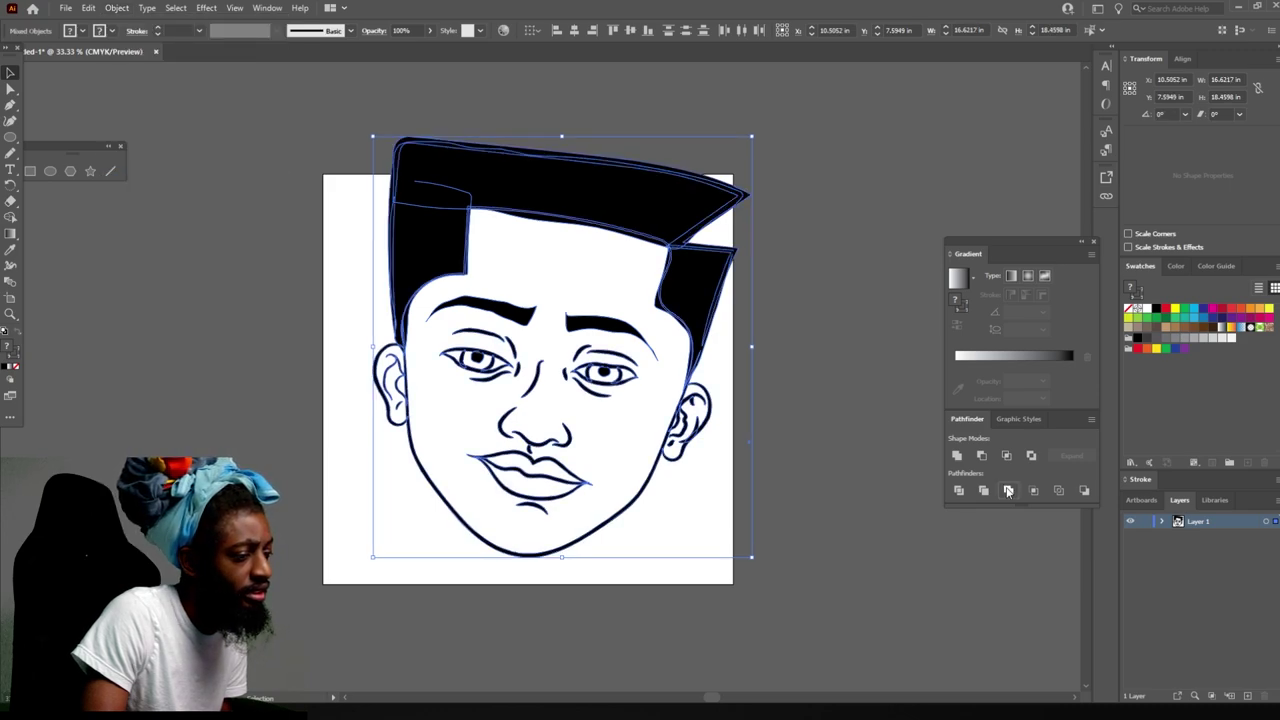
click(1007, 490)
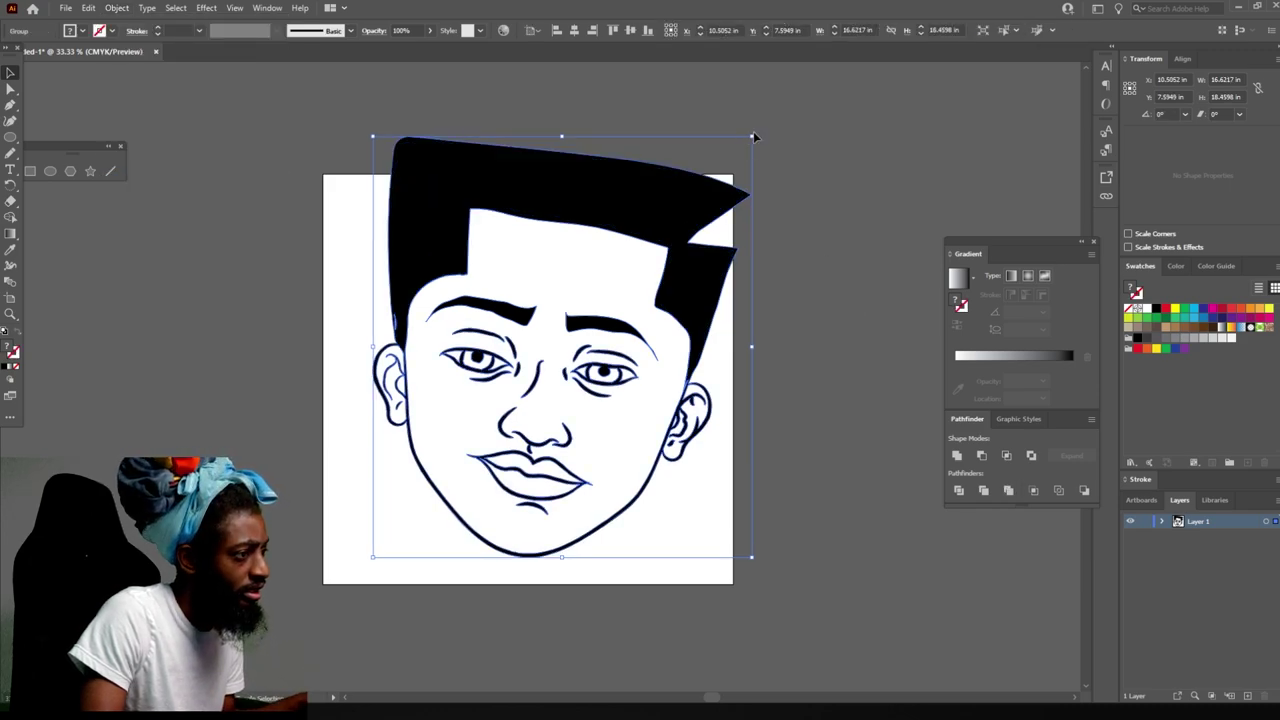
drag(751, 135, 698, 186)
click(872, 378)
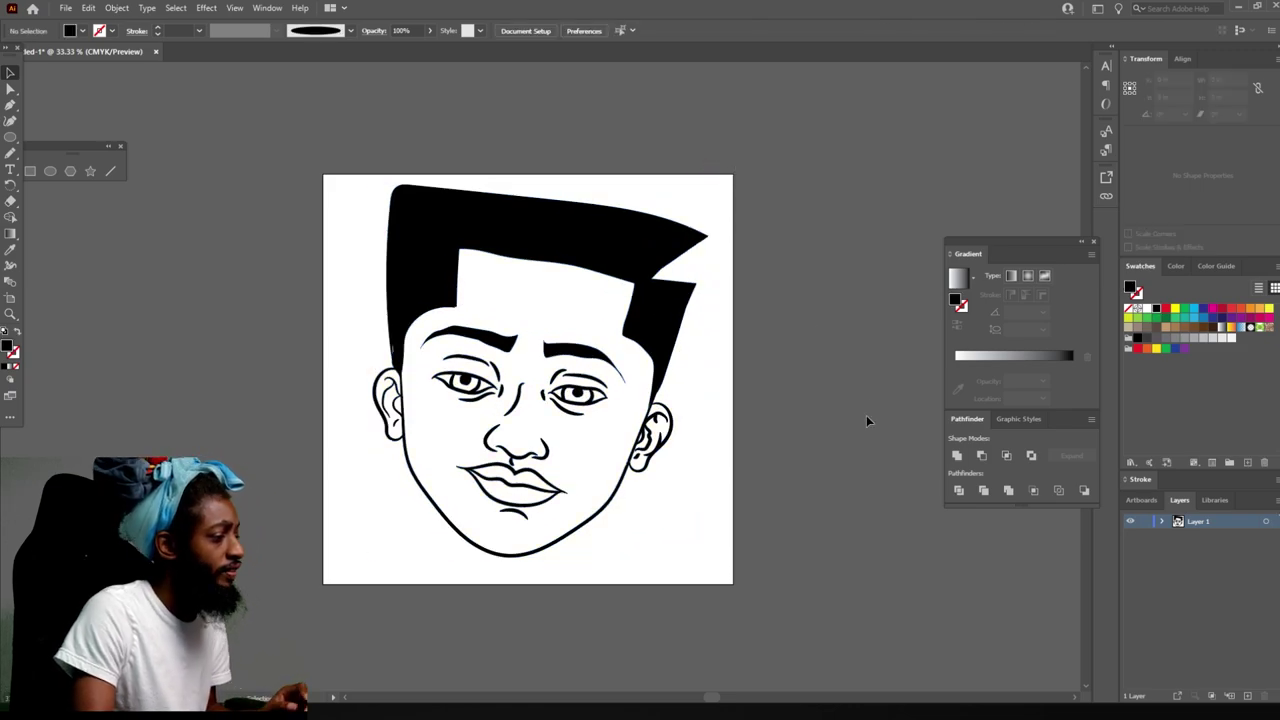